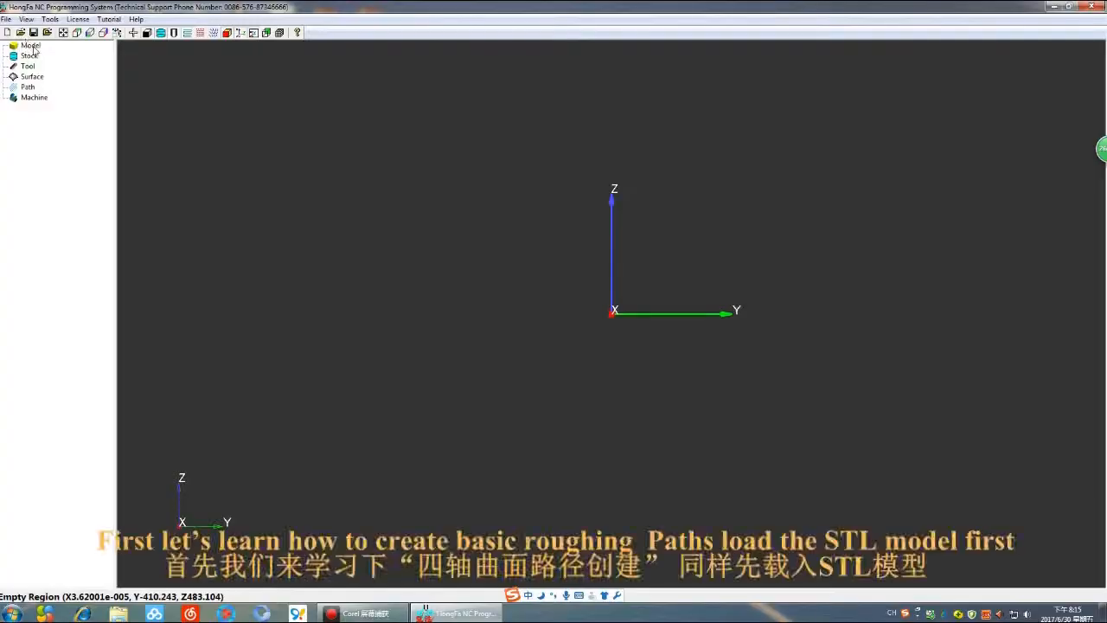
Load the STL model 宫廷脚.stl from the Desktop, keeping the auto-detected file type and the scaling of 1.
{"action": "left_click", "coordinate": [69, 49]}
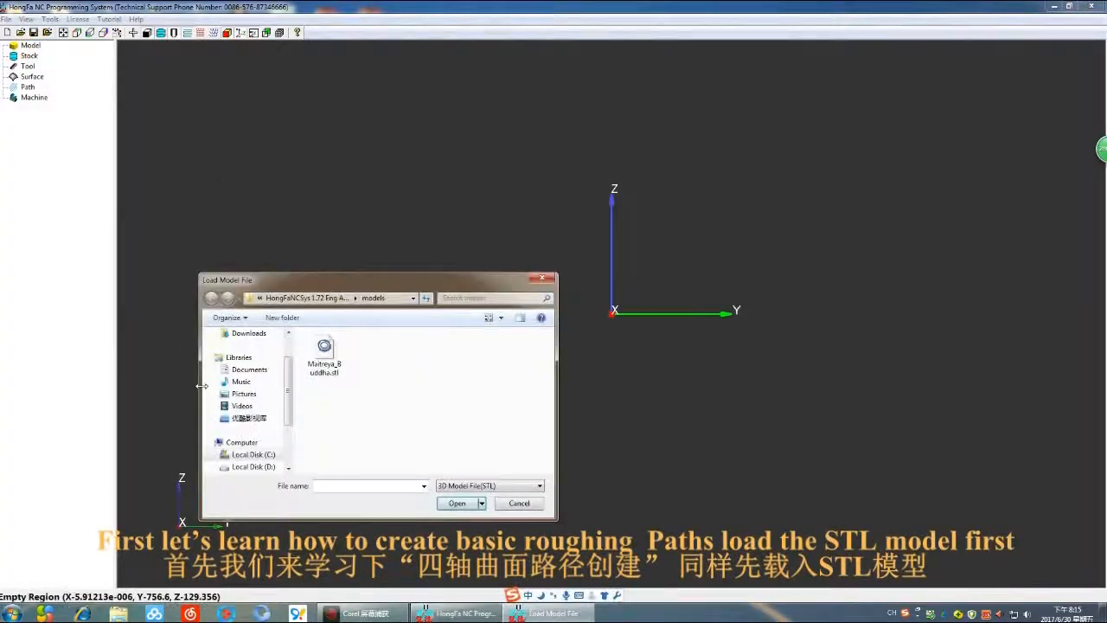
{"action": "left_click", "coordinate": [256, 362]}
{"action": "right_click", "coordinate": [378, 377]}
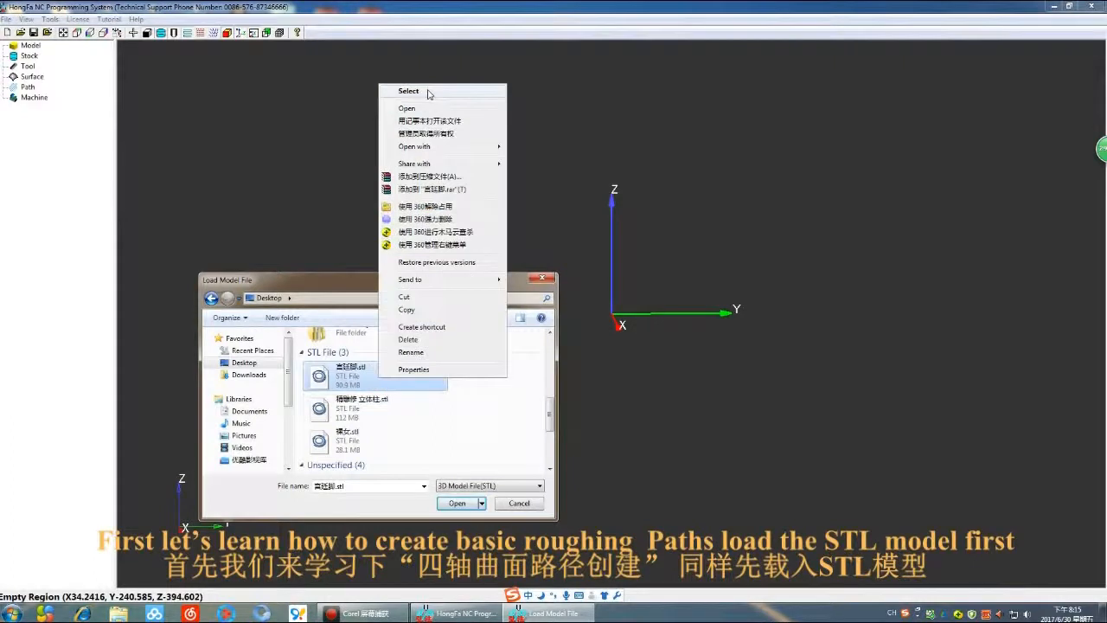
{"action": "left_click", "coordinate": [408, 90]}
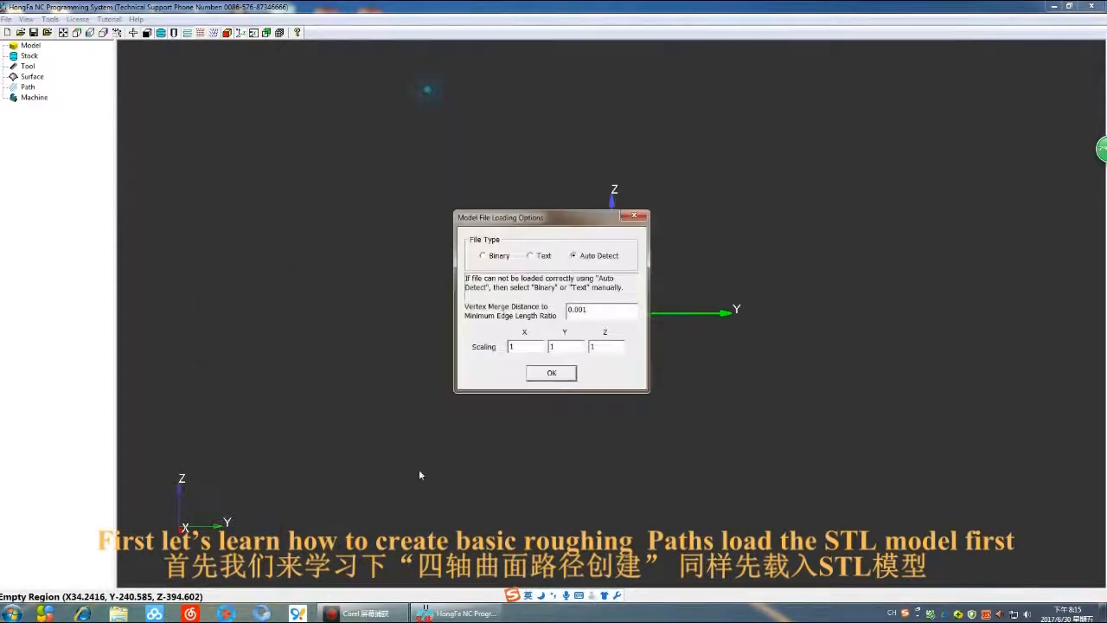
{"action": "left_click", "coordinate": [551, 372]}
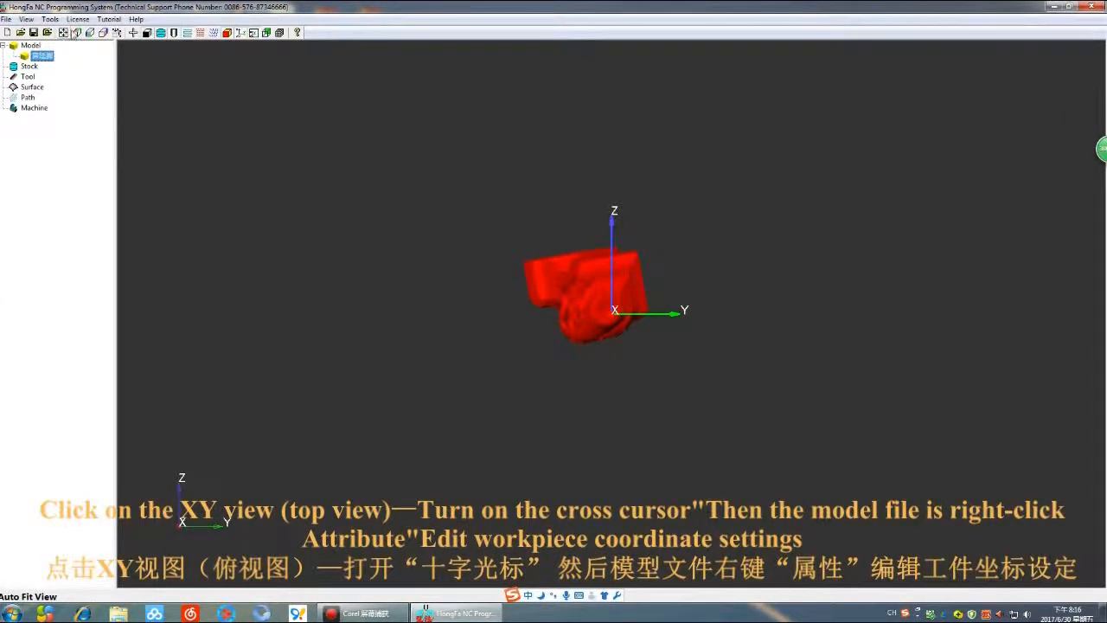
Show the model in the XY view with the cross indicator turned on and fit it to the window.
{"action": "left_click", "coordinate": [77, 35]}
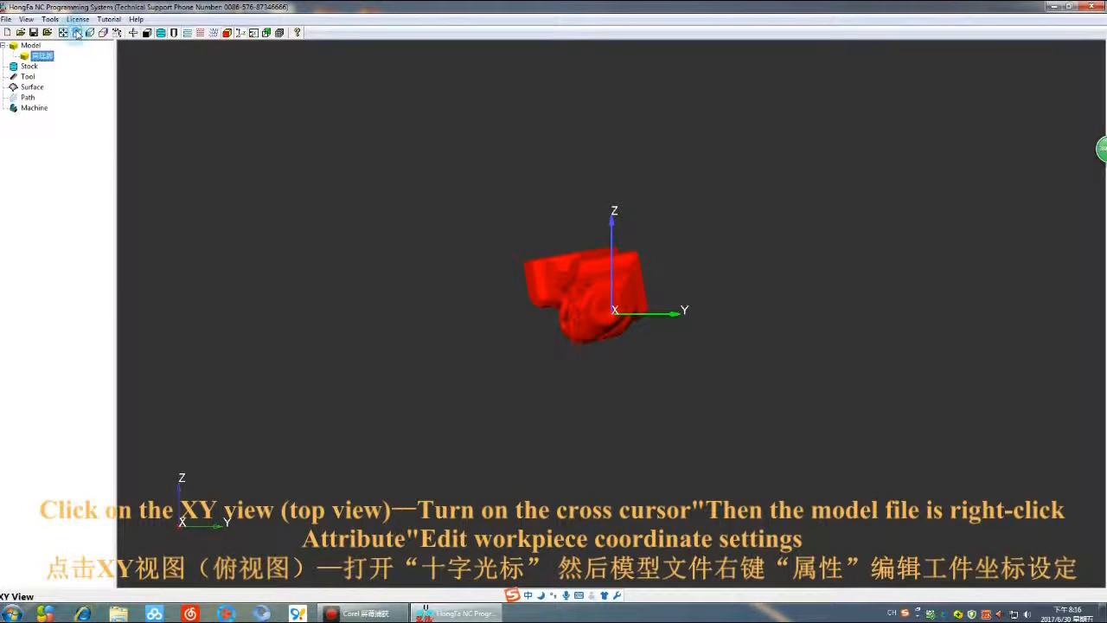
{"action": "left_click", "coordinate": [134, 32]}
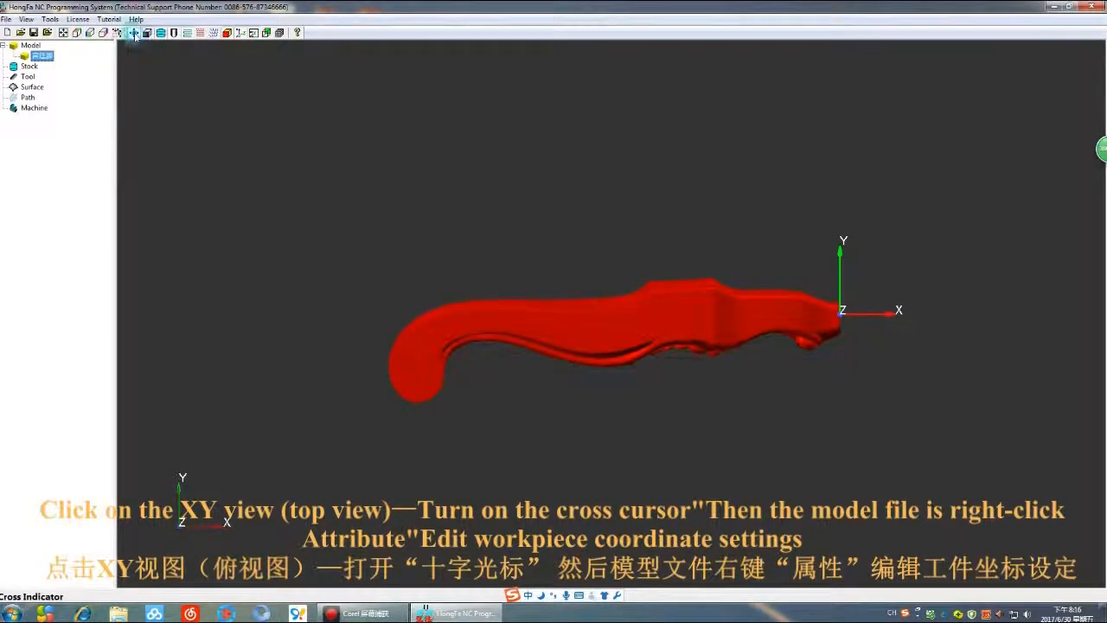
{"action": "left_click", "coordinate": [63, 32]}
In the model's properties, rotate the model about the Z axis by an angle of -5.
{"action": "right_click", "coordinate": [42, 55]}
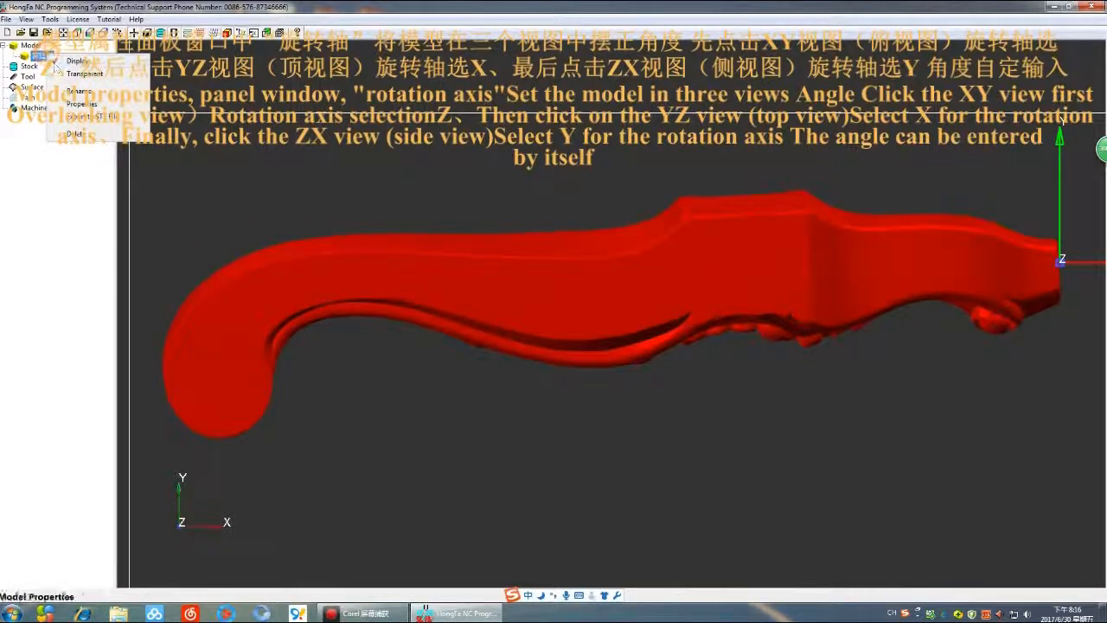
{"action": "left_click", "coordinate": [80, 104]}
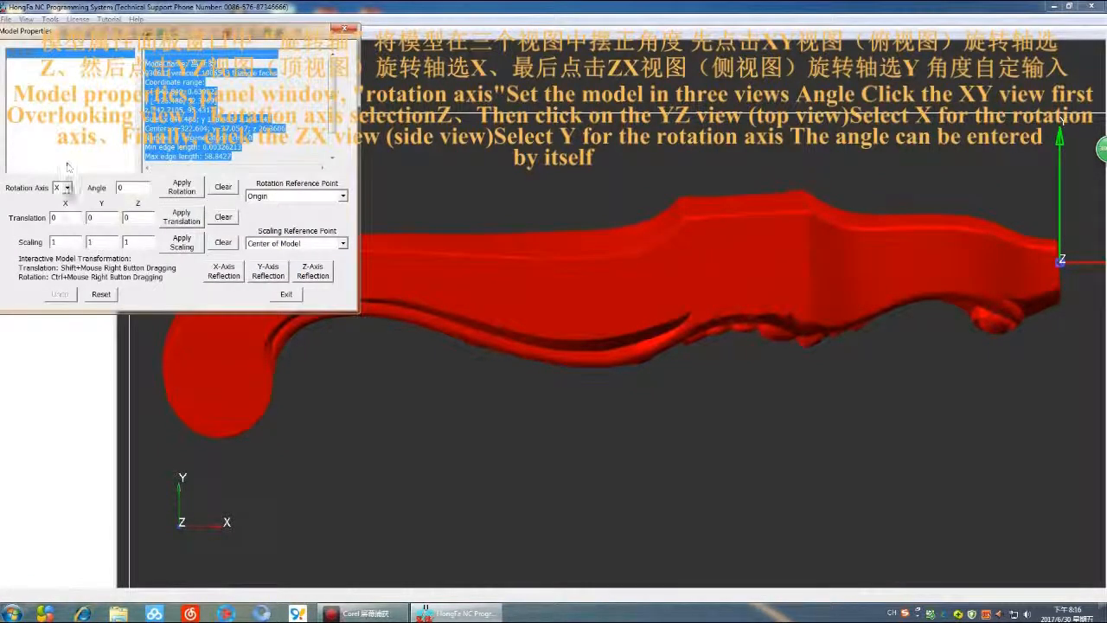
{"action": "left_click_drag", "start_coordinate": [288, 31], "coordinate": [769, 340]}
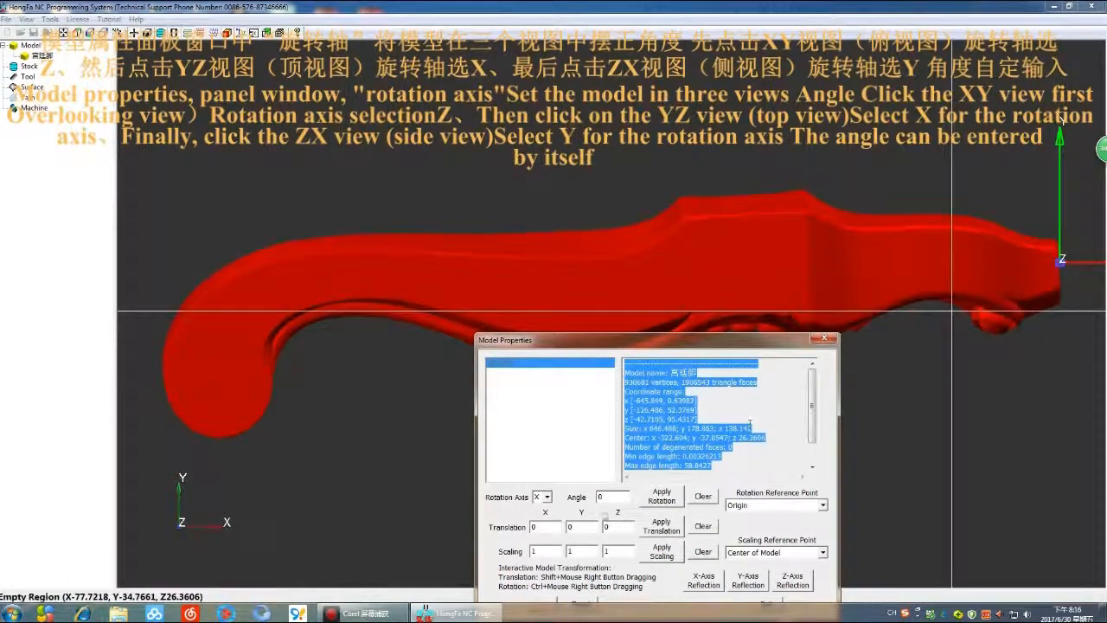
{"action": "left_click", "coordinate": [546, 497]}
{"action": "left_click", "coordinate": [541, 530]}
{"action": "key", "text": "Tab"}
{"action": "type", "text": "-5"}
{"action": "left_click", "coordinate": [662, 496]}
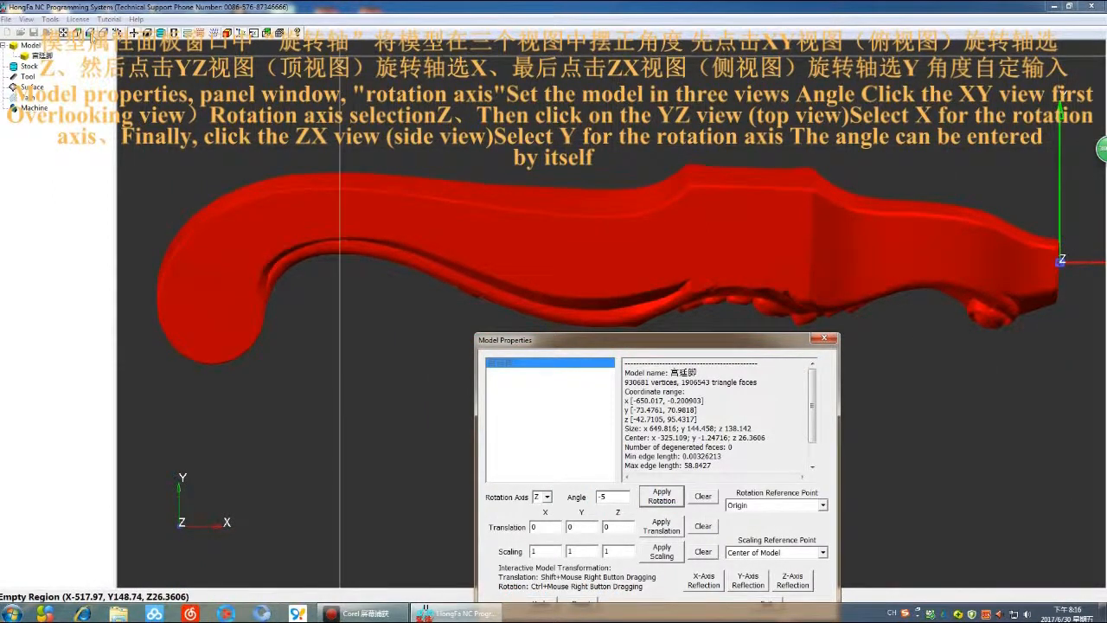
Rotate the model about the X axis by -5 twice, working in the YZ view.
{"action": "left_click", "coordinate": [91, 33]}
{"action": "left_click", "coordinate": [548, 498]}
{"action": "left_click", "coordinate": [536, 509]}
{"action": "left_click", "coordinate": [662, 496]}
{"action": "left_click", "coordinate": [662, 496]}
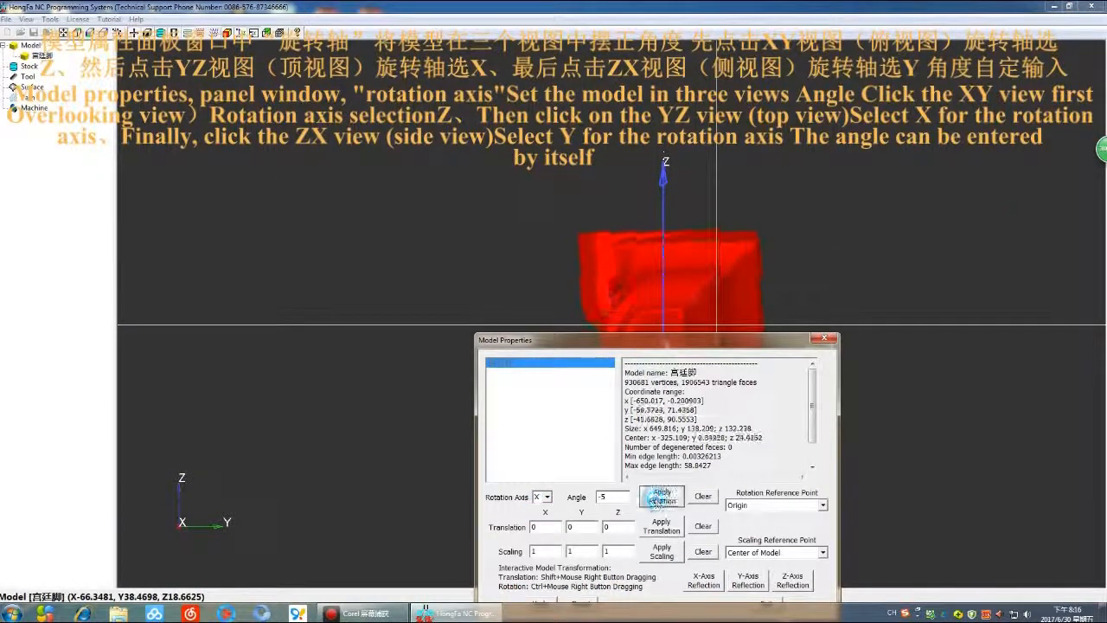
Rotate the model about the Y axis by -5 in the ZX view and clear the rotation values.
{"action": "left_click_drag", "start_coordinate": [717, 340], "coordinate": [349, 262]}
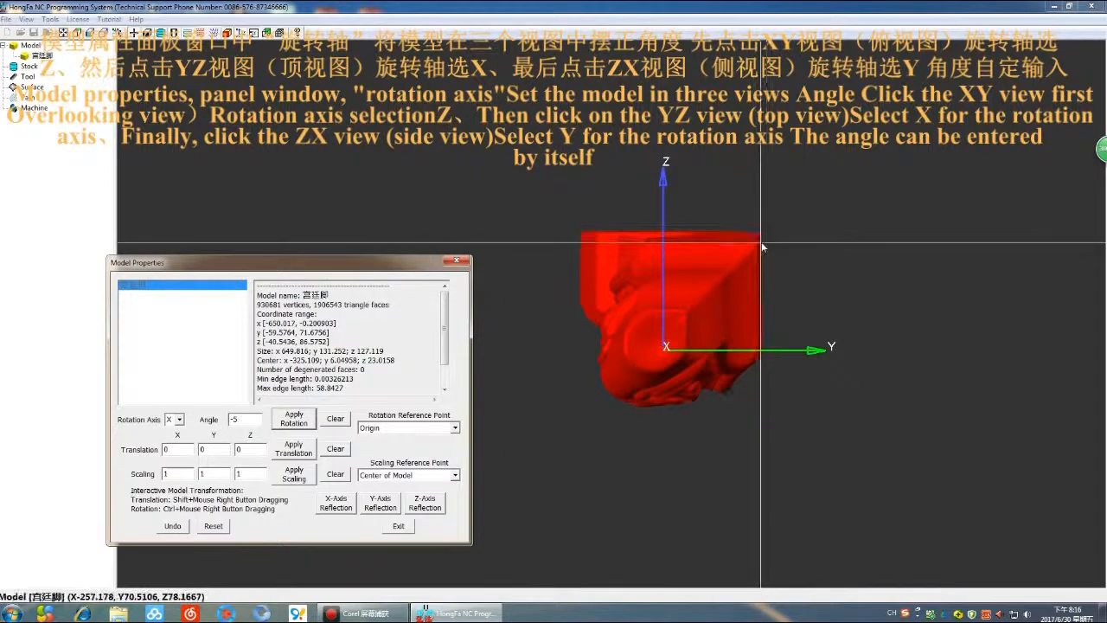
{"action": "left_click", "coordinate": [103, 33]}
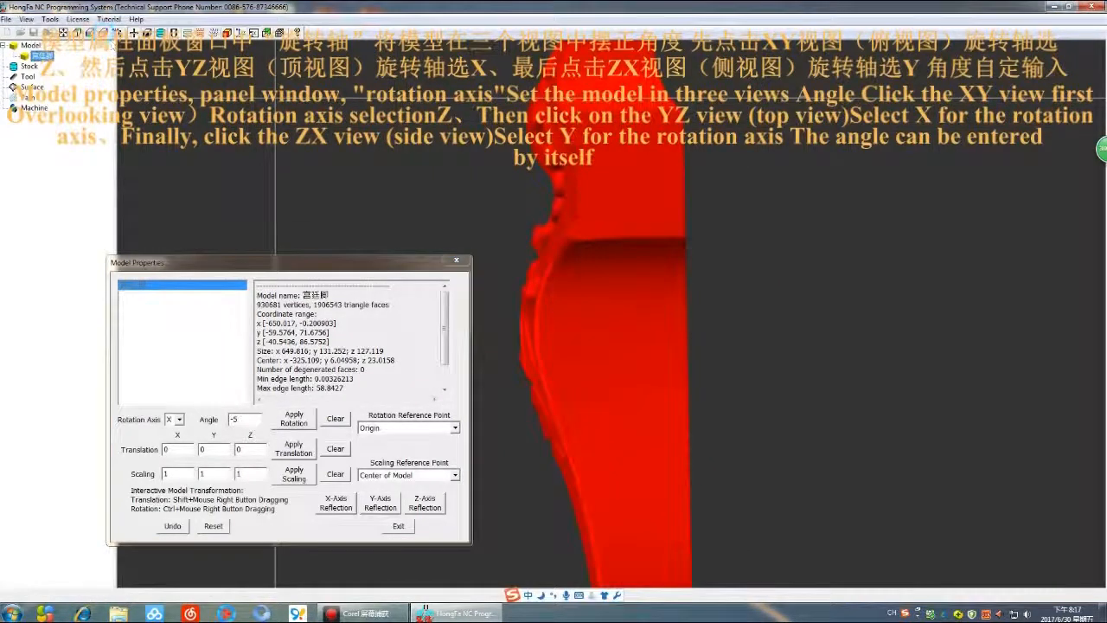
{"action": "left_click", "coordinate": [64, 33]}
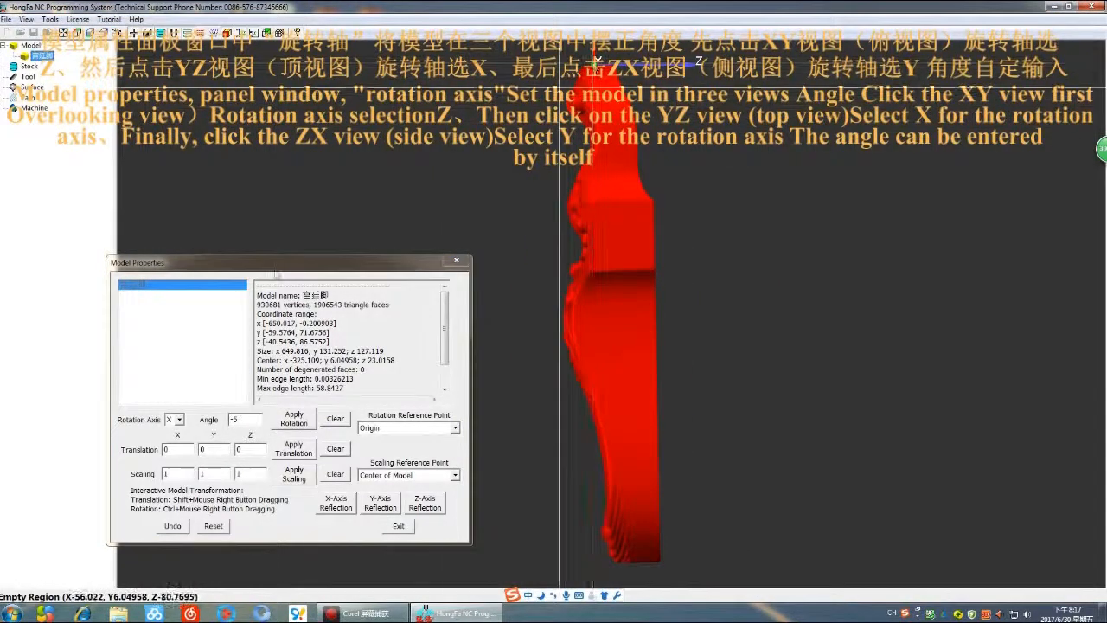
{"action": "left_click", "coordinate": [179, 420]}
{"action": "left_click", "coordinate": [175, 440]}
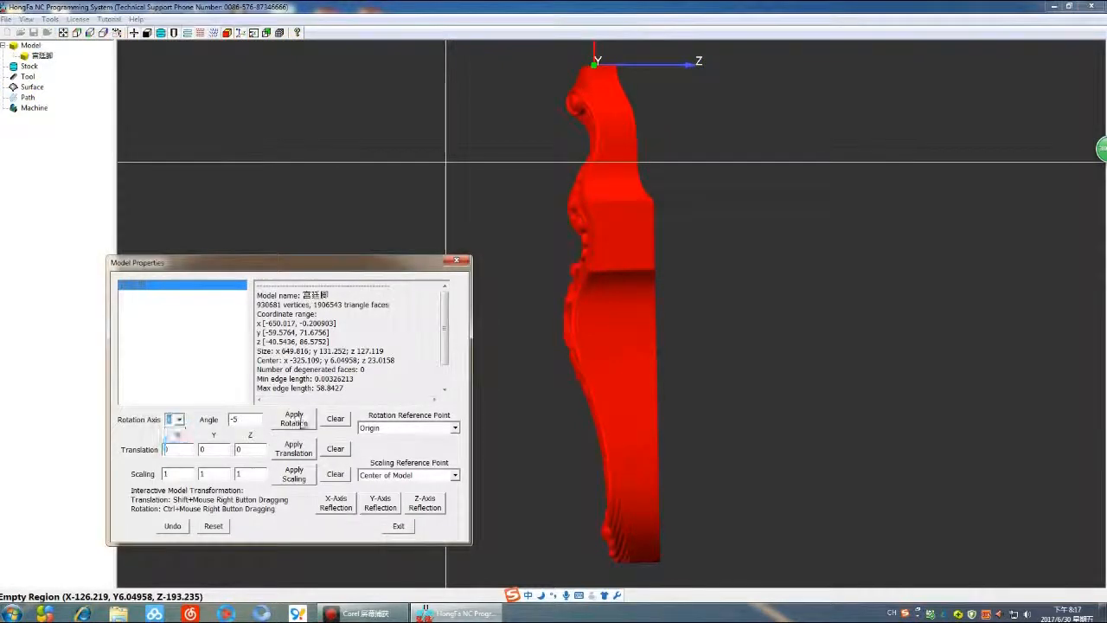
{"action": "left_click", "coordinate": [297, 422]}
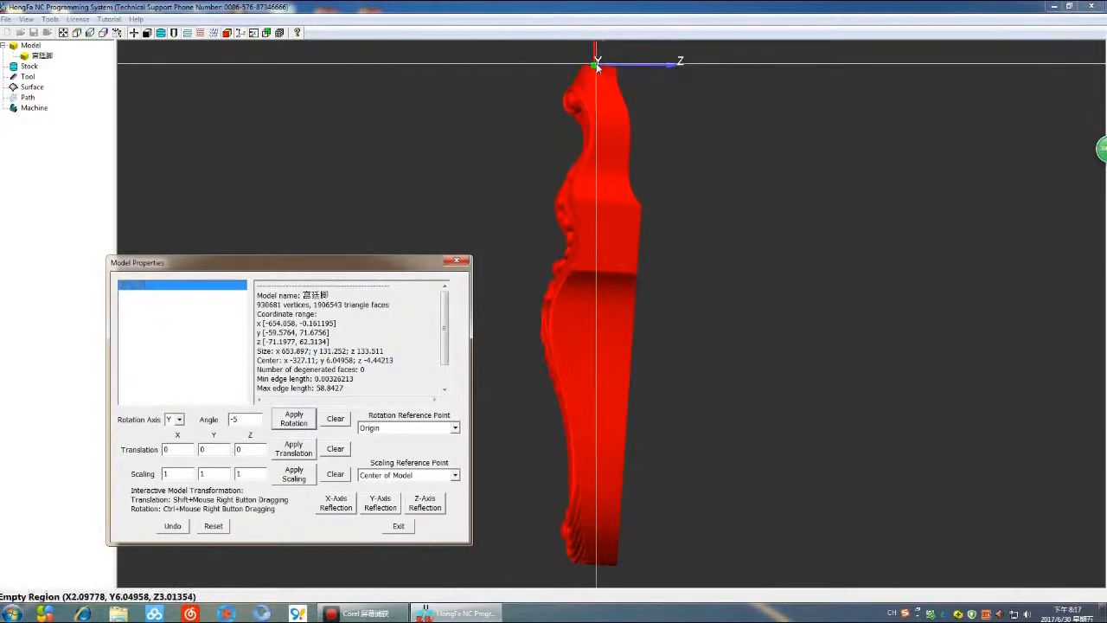
{"action": "left_click", "coordinate": [335, 419]}
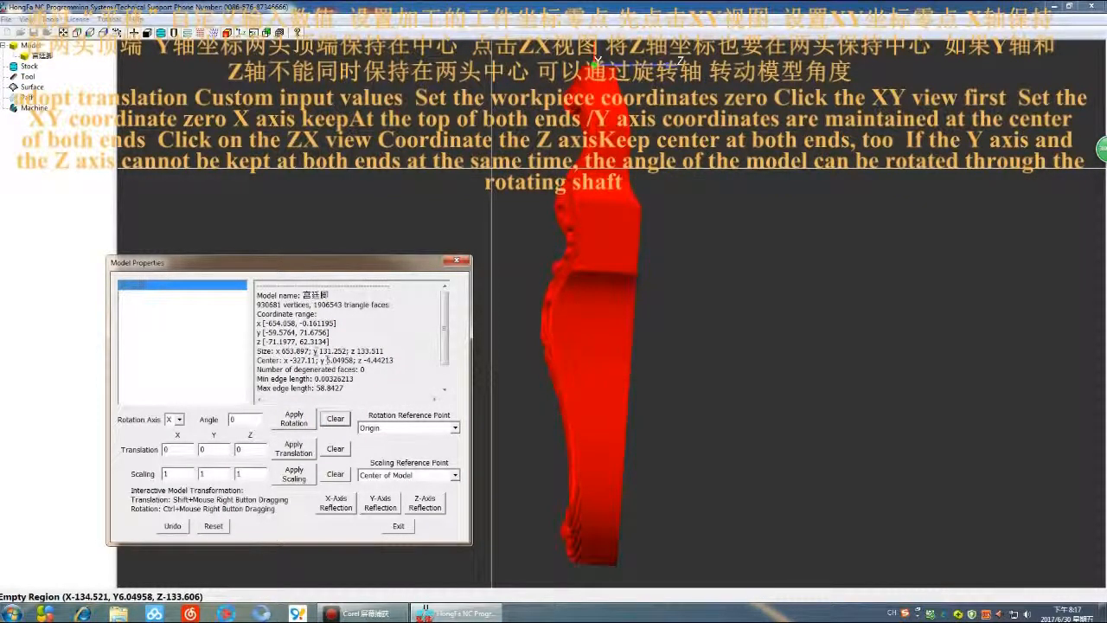
Translate the model by 0.161195 in X, using the maximum X coordinate, and clear the translation values.
{"action": "left_click_drag", "start_coordinate": [299, 322], "coordinate": [333, 324]}
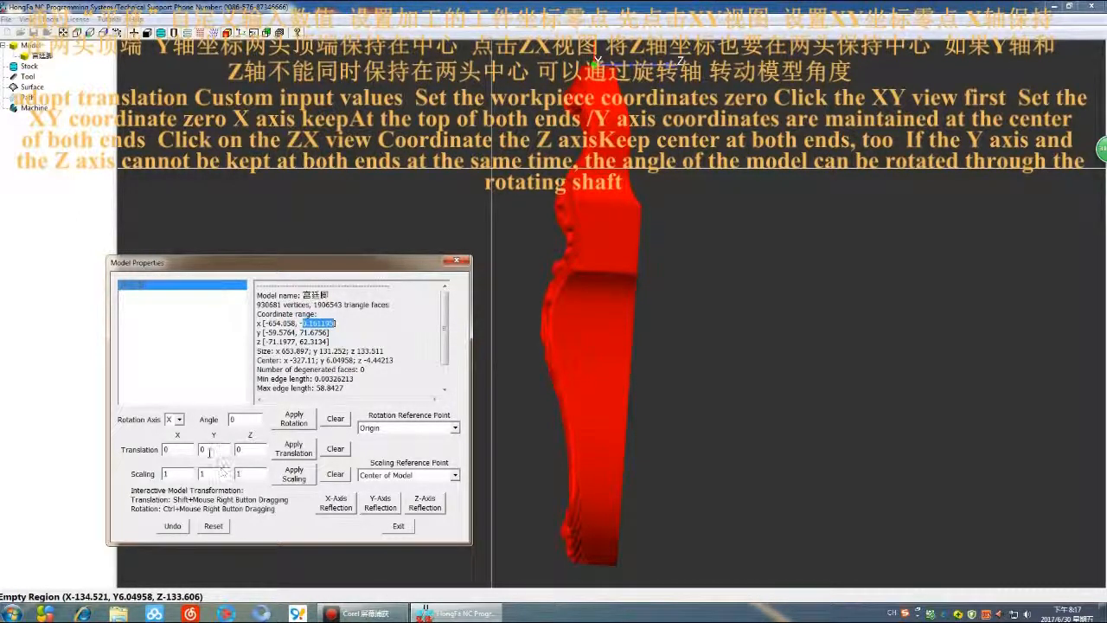
{"action": "key", "text": "ctrl+c"}
{"action": "double_click", "coordinate": [177, 450]}
{"action": "key", "text": "ctrl+v"}
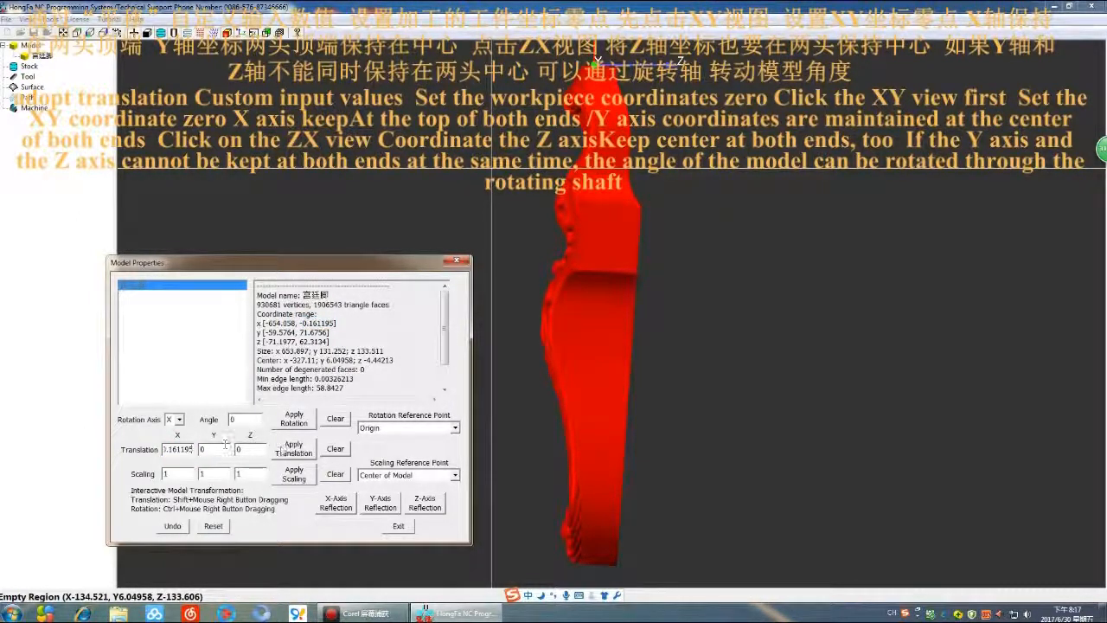
{"action": "left_click", "coordinate": [287, 453]}
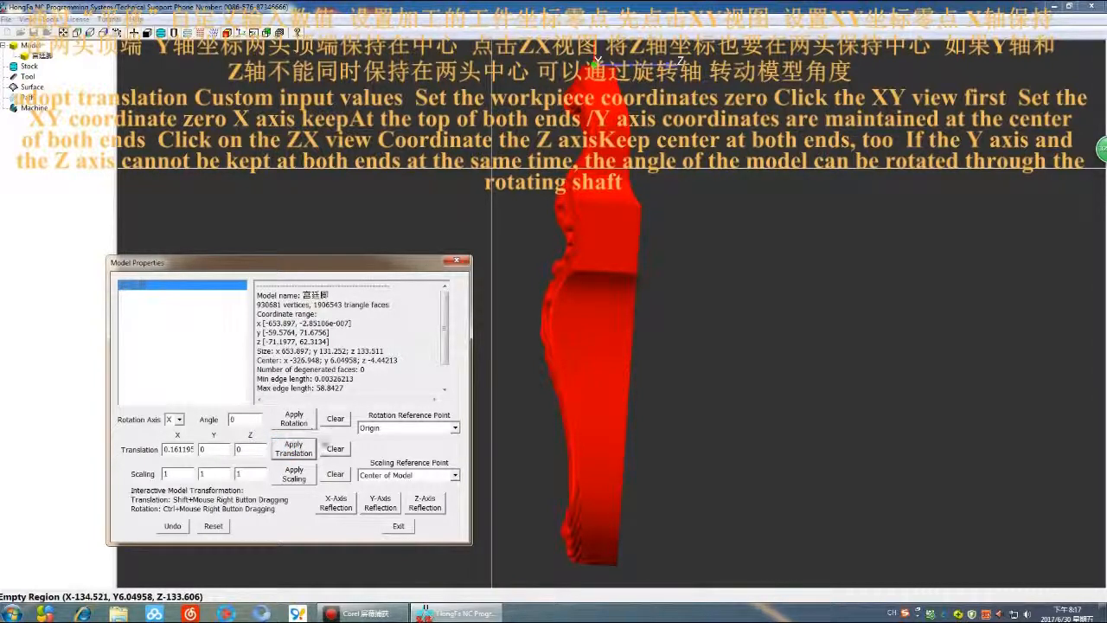
{"action": "left_click", "coordinate": [334, 448]}
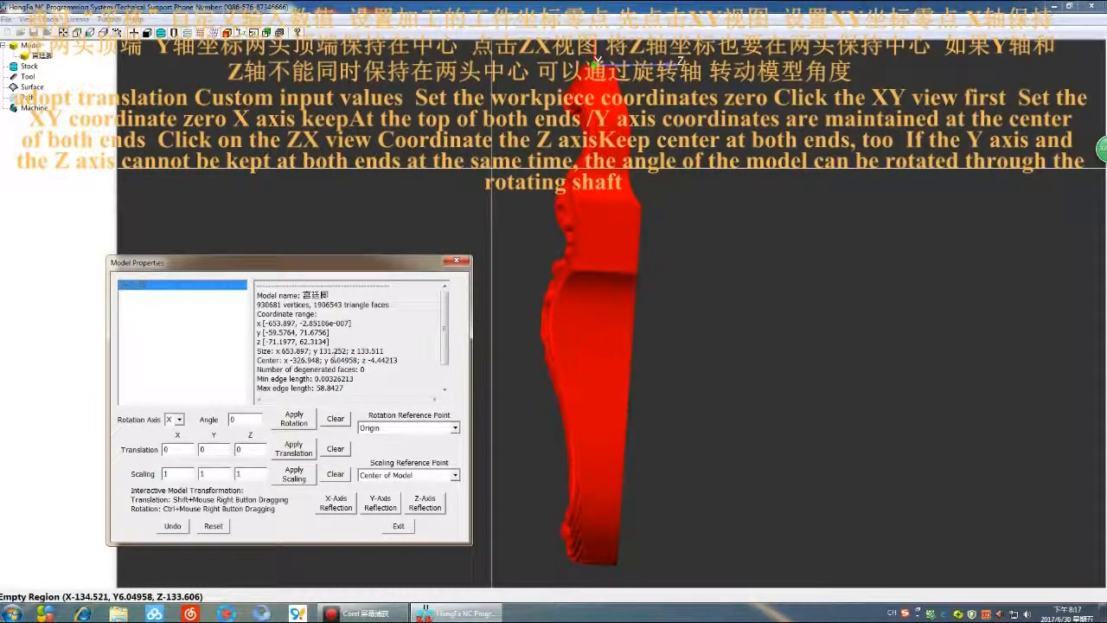
Translate the model by 4.44213 in Z, using the Z centre coordinate, and leave the model properties.
{"action": "left_click_drag", "start_coordinate": [367, 360], "coordinate": [440, 361]}
{"action": "left_click_drag", "start_coordinate": [248, 449], "coordinate": [199, 450]}
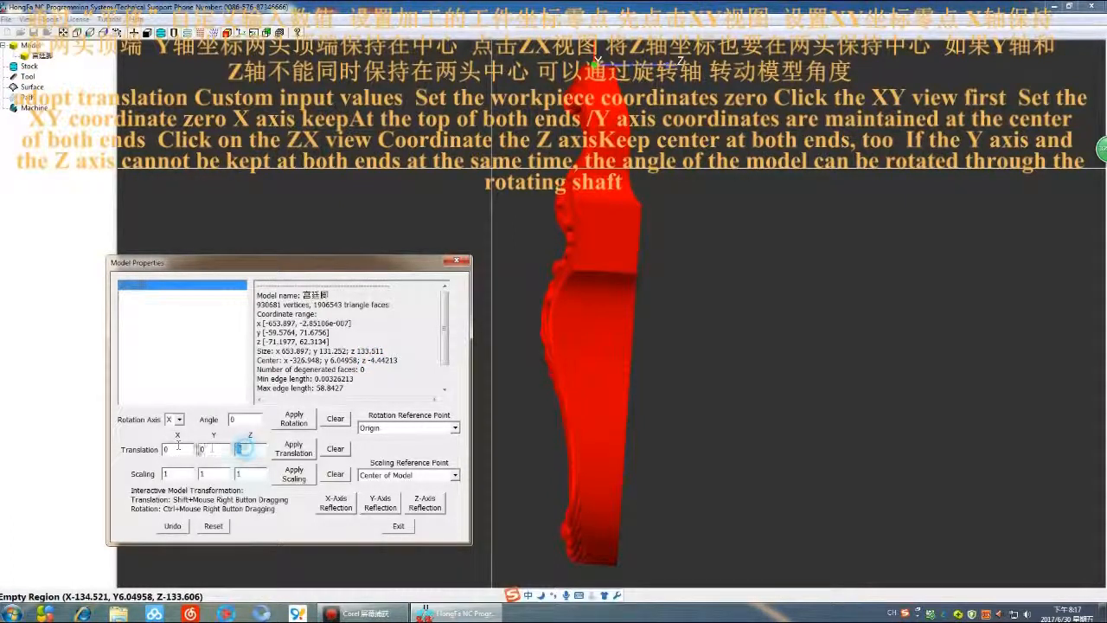
{"action": "key", "text": "ctrl+v"}
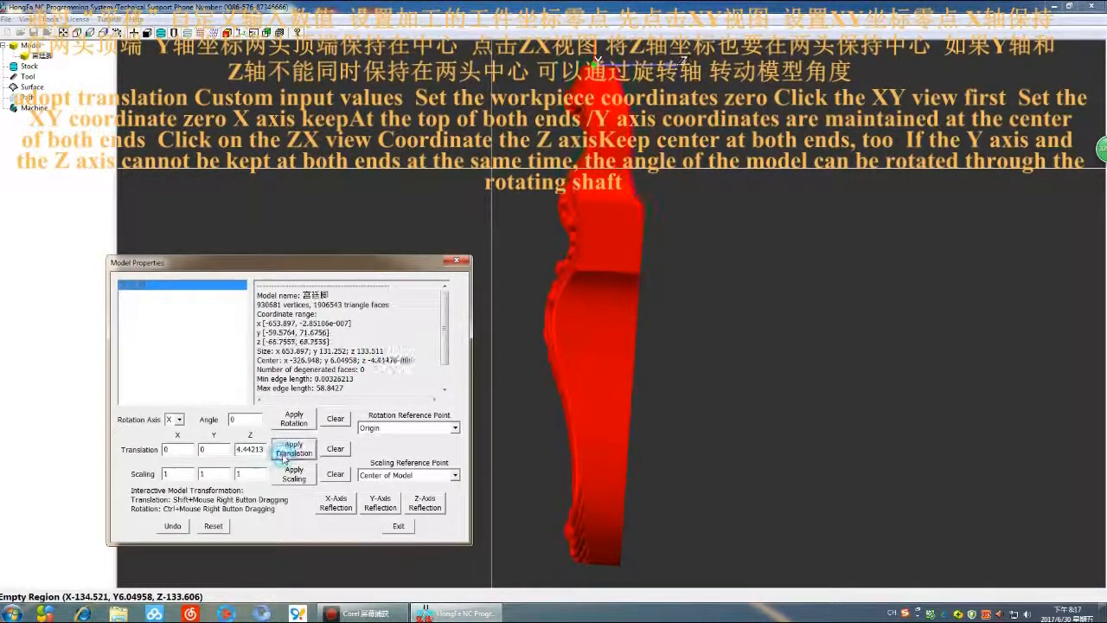
{"action": "left_click", "coordinate": [293, 450]}
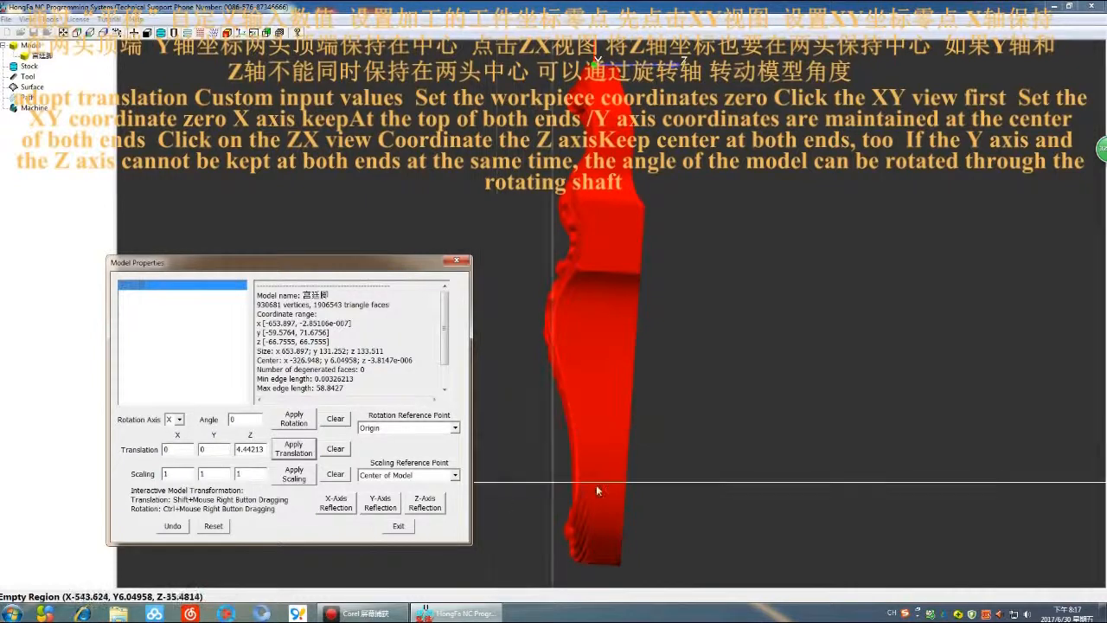
{"action": "left_click", "coordinate": [398, 526]}
Create a block stock with expansion -5 in X, 3 in Y and 3 in Z, using automatic size calculation.
{"action": "left_click", "coordinate": [77, 32]}
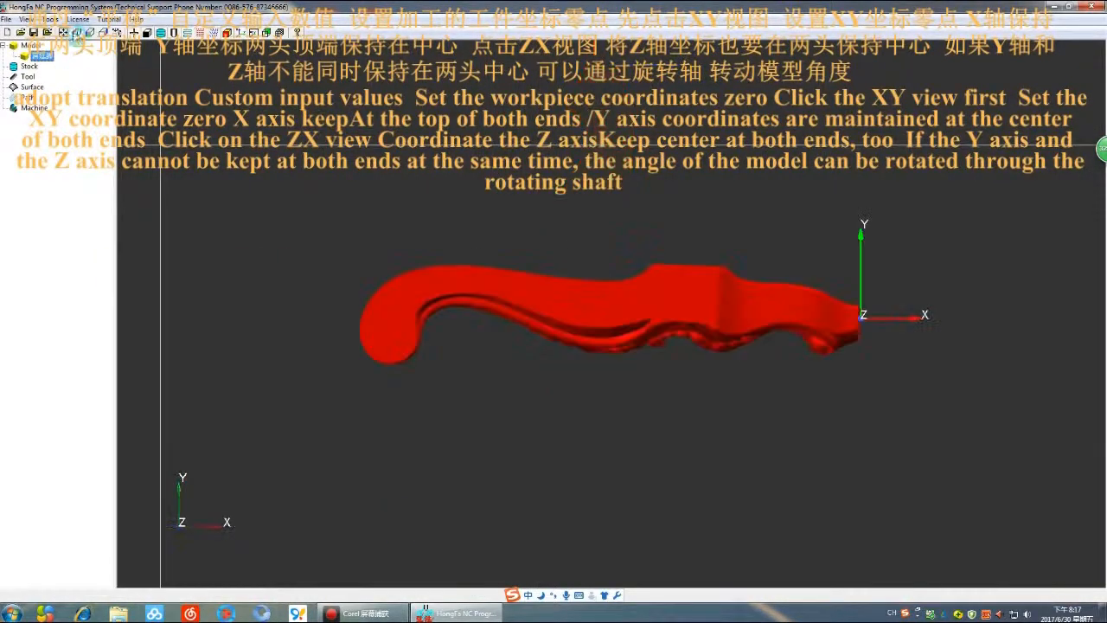
{"action": "left_click", "coordinate": [65, 32]}
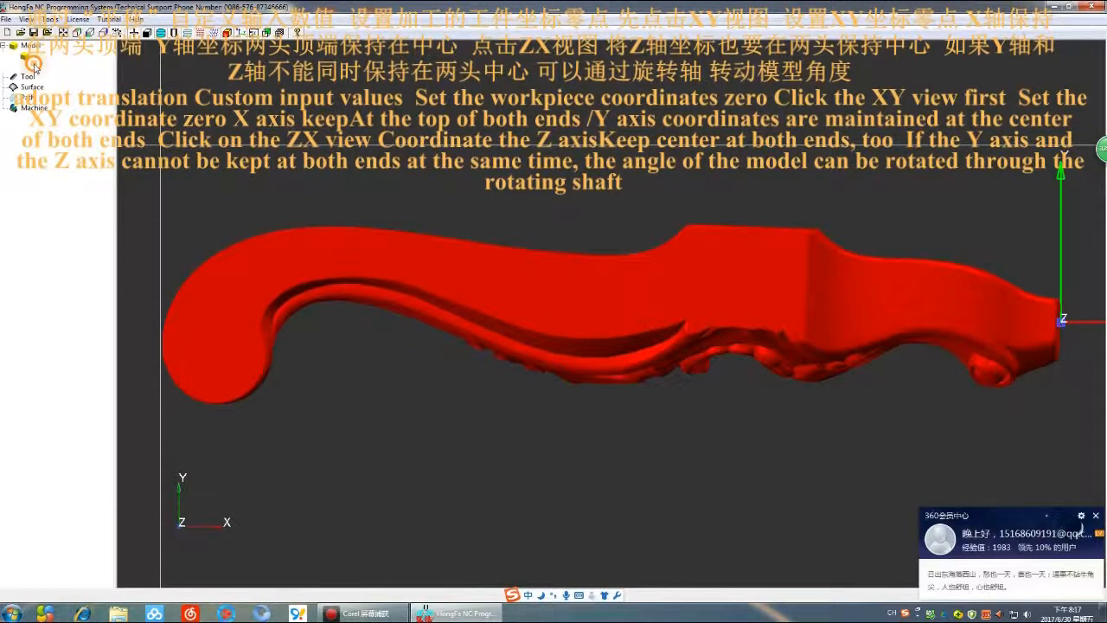
{"action": "right_click", "coordinate": [34, 64]}
{"action": "mouse_move", "coordinate": [95, 70]}
{"action": "left_click", "coordinate": [185, 72]}
{"action": "double_click", "coordinate": [113, 140]}
{"action": "double_click", "coordinate": [145, 140]}
{"action": "type", "text": "3"}
{"action": "double_click", "coordinate": [69, 139]}
{"action": "type", "text": "-3"}
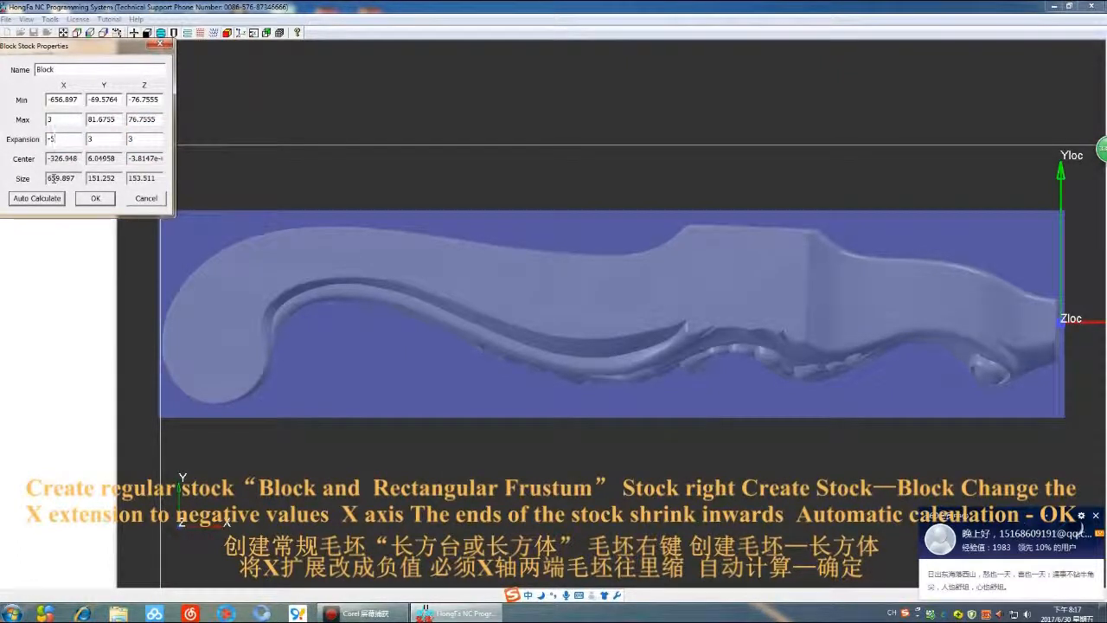
{"action": "left_click", "coordinate": [36, 198]}
{"action": "left_click", "coordinate": [95, 198]}
Add a flat-end mill tool with a length of 90.
{"action": "right_click", "coordinate": [26, 87]}
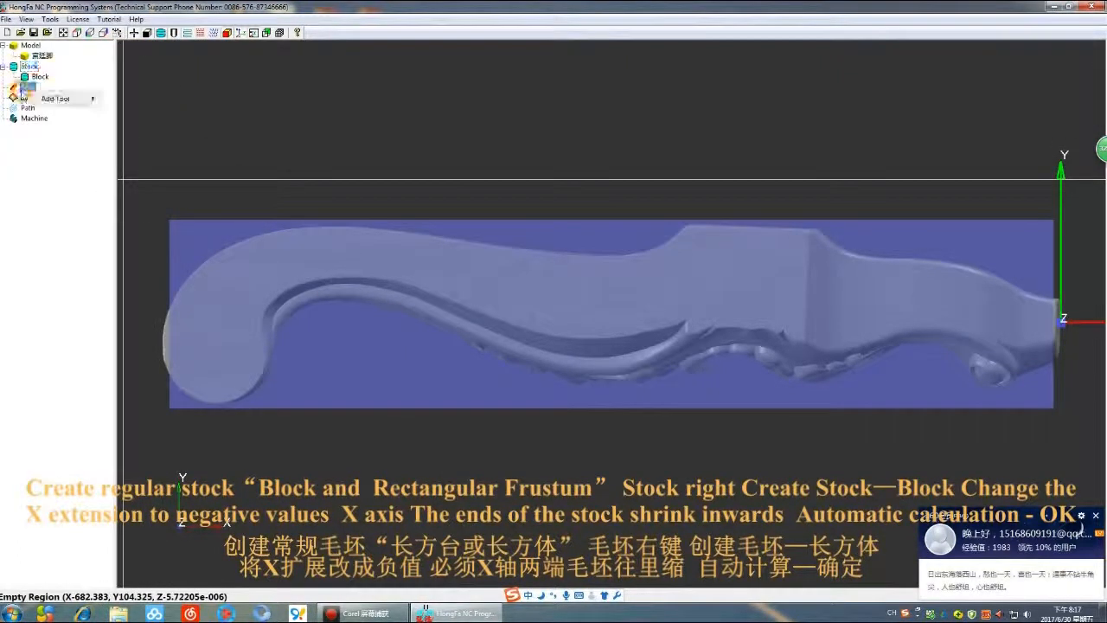
{"action": "mouse_move", "coordinate": [55, 98]}
{"action": "left_click", "coordinate": [142, 95]}
{"action": "key", "text": "Tab"}
{"action": "type", "text": "90"}
{"action": "left_click", "coordinate": [459, 353]}
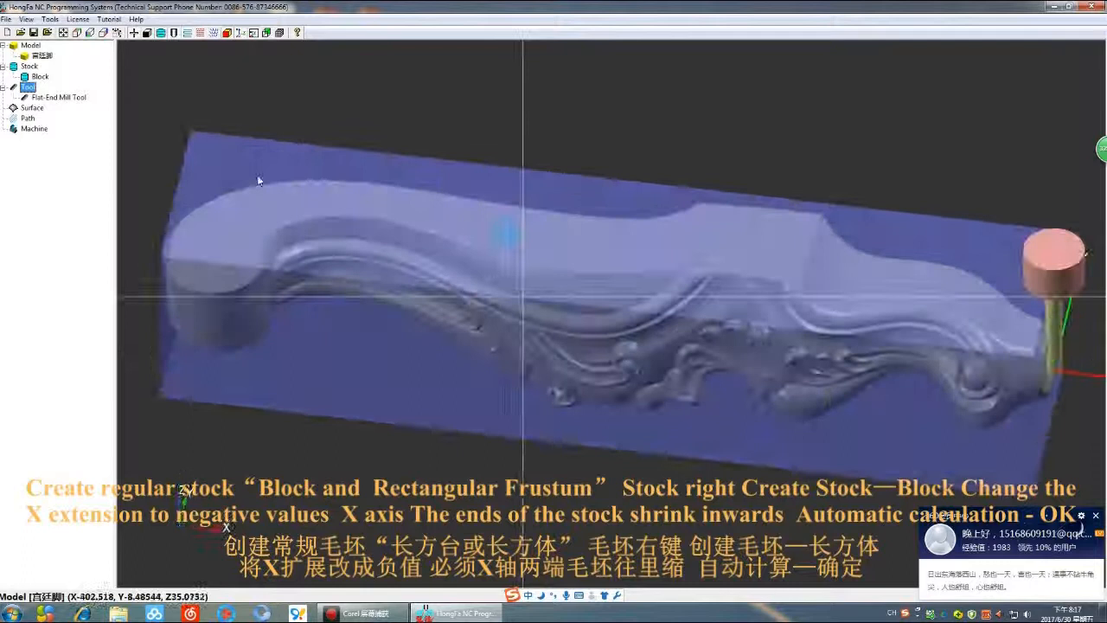
Add a tapered spherical tool with length 90, diameter 6, tip radius 1 and half taper angle 10.
{"action": "right_click", "coordinate": [30, 86]}
{"action": "mouse_move", "coordinate": [91, 91]}
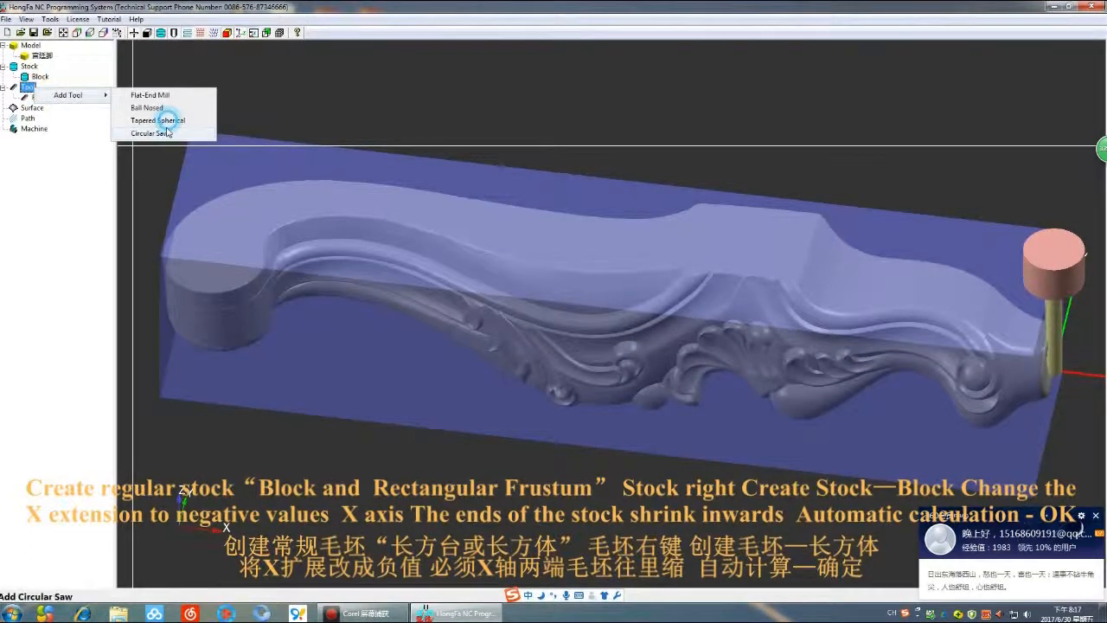
{"action": "left_click", "coordinate": [156, 118]}
{"action": "key", "text": "Tab"}
{"action": "type", "text": "90"}
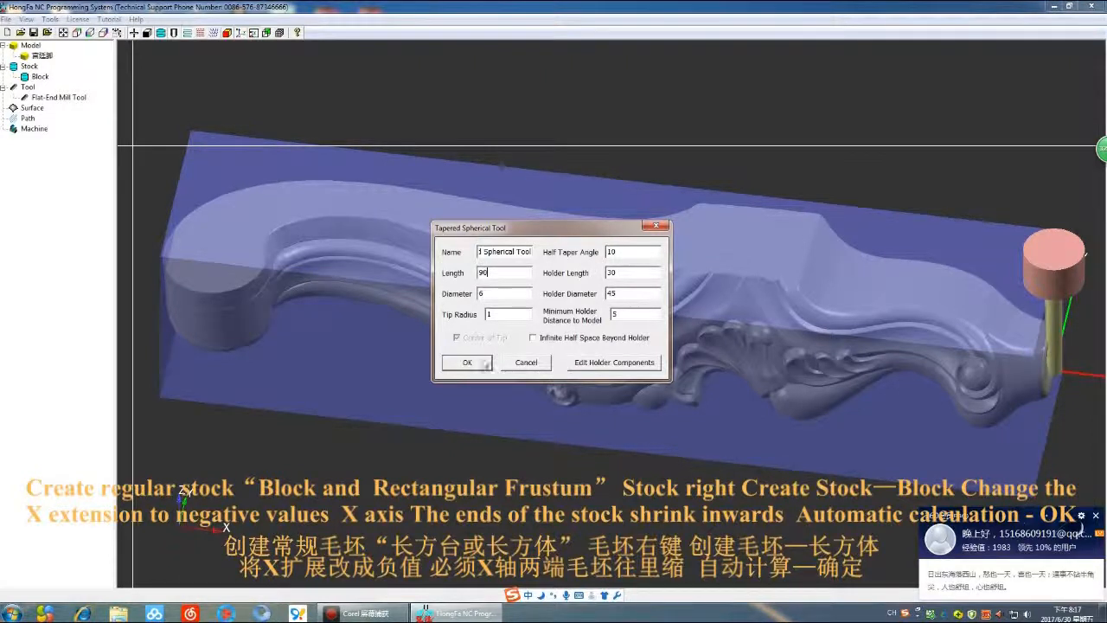
{"action": "left_click", "coordinate": [485, 363]}
Display the flat-end mill tool and check it against the stock from an angled view.
{"action": "right_click", "coordinate": [61, 98]}
{"action": "left_click", "coordinate": [71, 109]}
{"action": "middle_click_drag", "start_coordinate": [635, 239], "coordinate": [963, 244]}
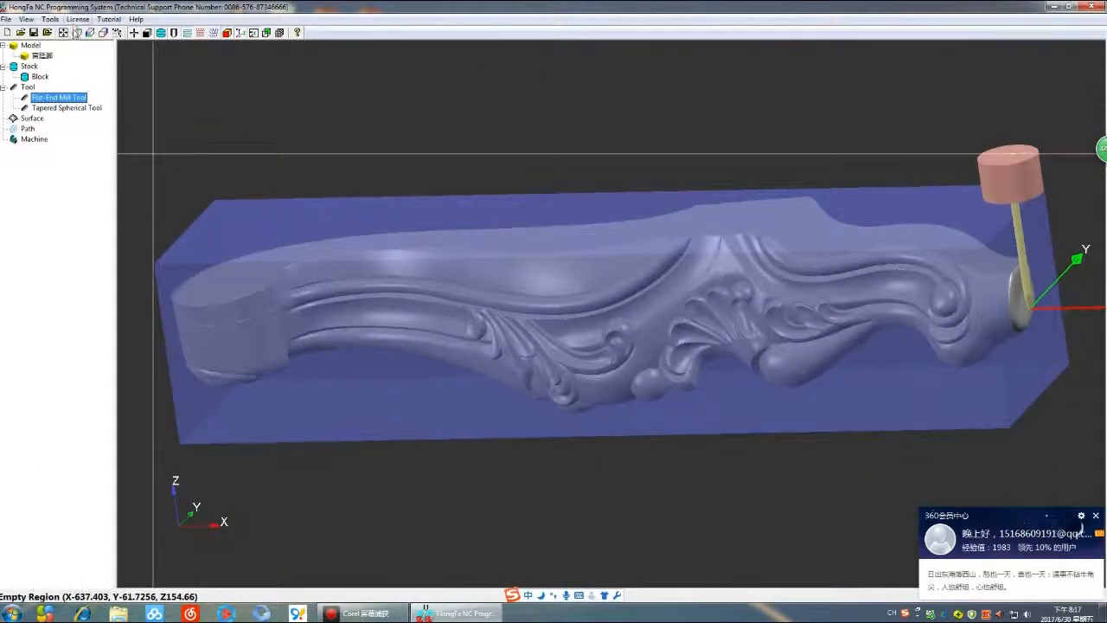
Return to the straight view along the Z axis and hide the displayed tool.
{"action": "left_click", "coordinate": [76, 33]}
{"action": "right_click", "coordinate": [32, 117]}
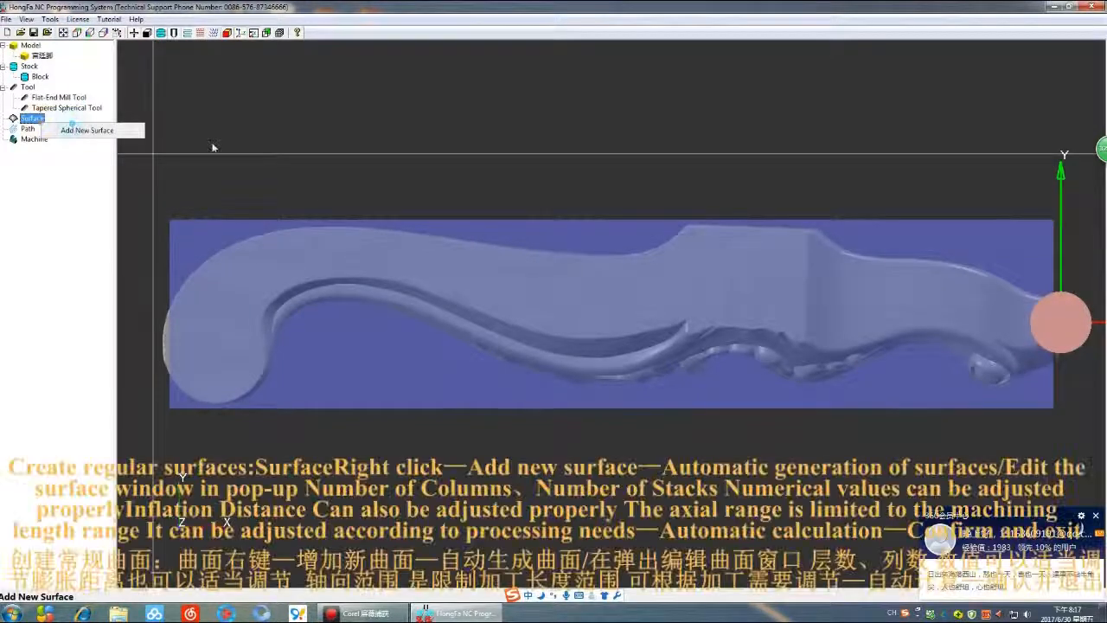
{"action": "left_click", "coordinate": [173, 33]}
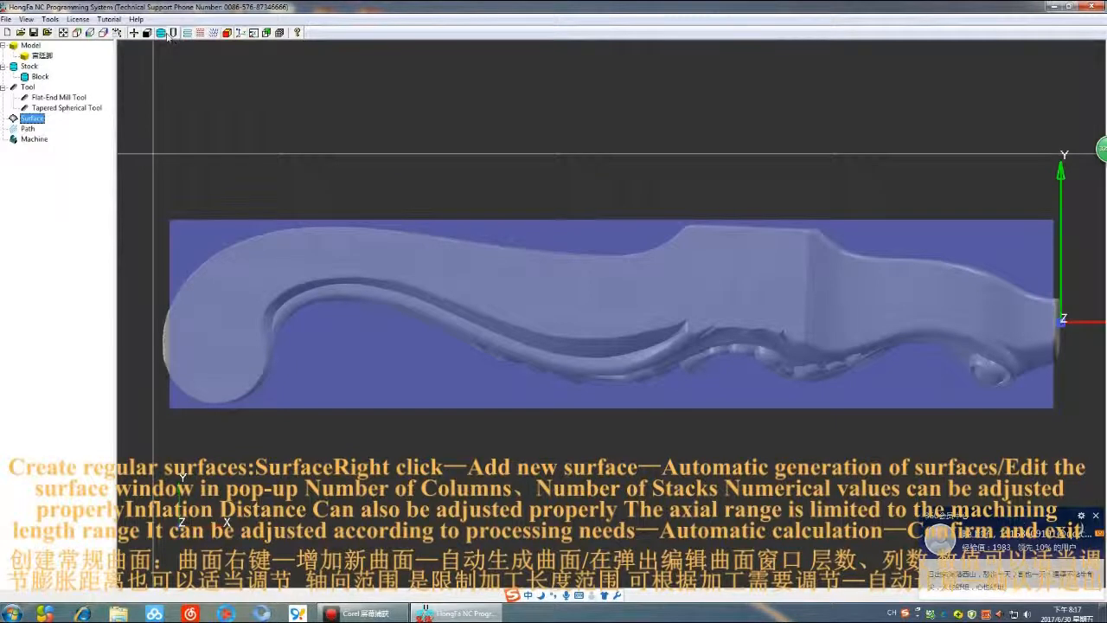
Add a rotary surface auto-generated by Inflation Contour with 10 columns, 8 stacks, an auto-calculated axial range and inflation distance 1.
{"action": "right_click", "coordinate": [33, 118]}
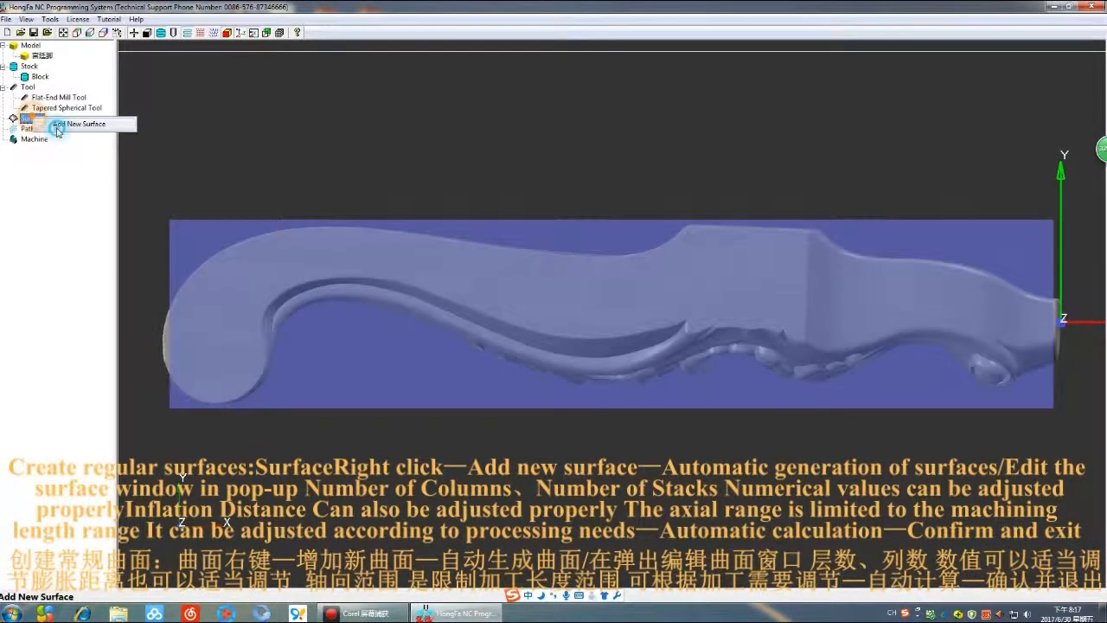
{"action": "left_click", "coordinate": [77, 124]}
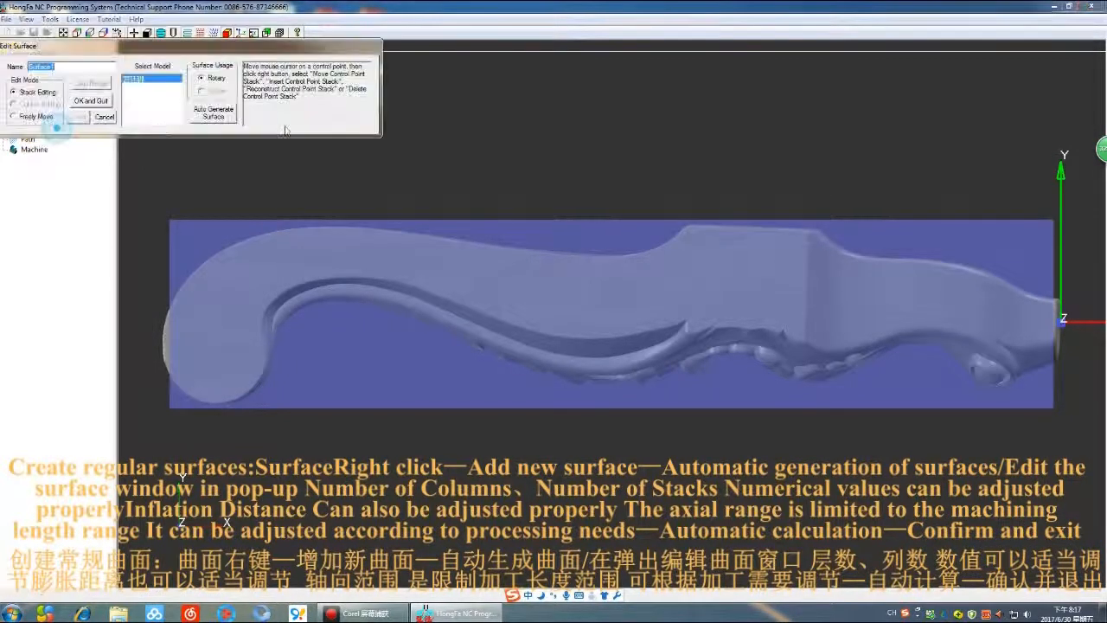
{"action": "left_click", "coordinate": [212, 110]}
{"action": "left_click_drag", "start_coordinate": [168, 65], "coordinate": [153, 67]}
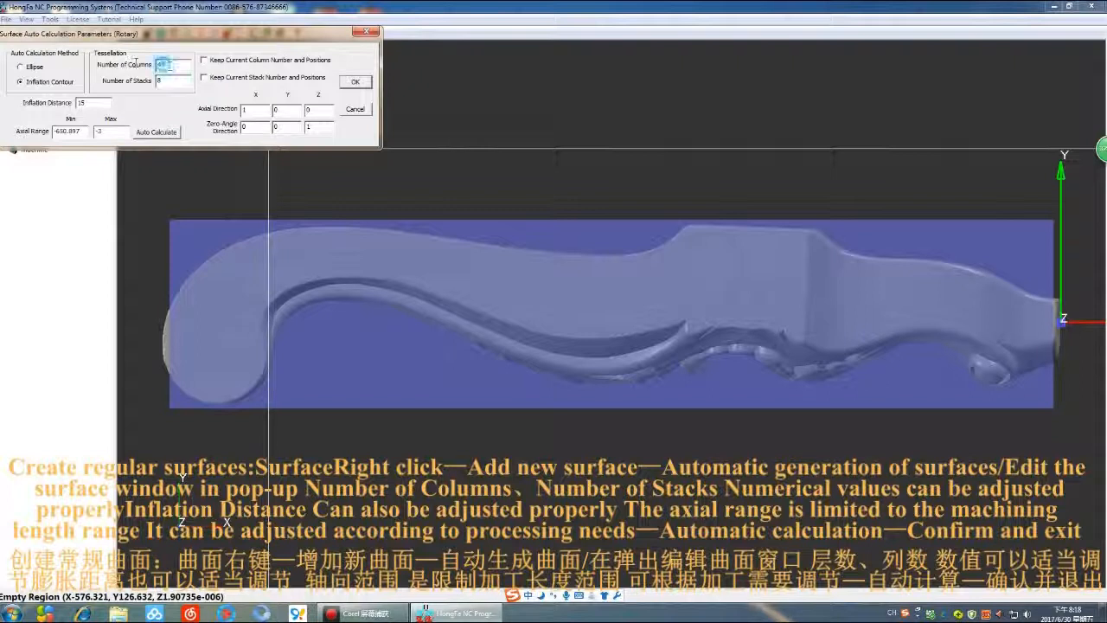
{"action": "type", "text": "10"}
{"action": "left_click_drag", "start_coordinate": [173, 82], "coordinate": [155, 81]}
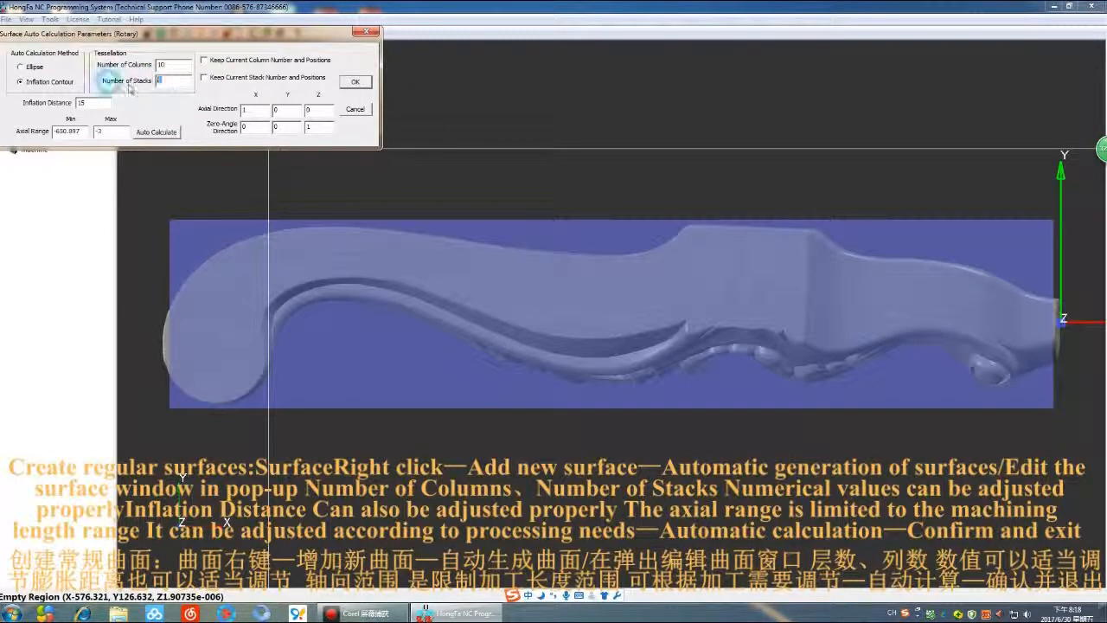
{"action": "left_click", "coordinate": [157, 132]}
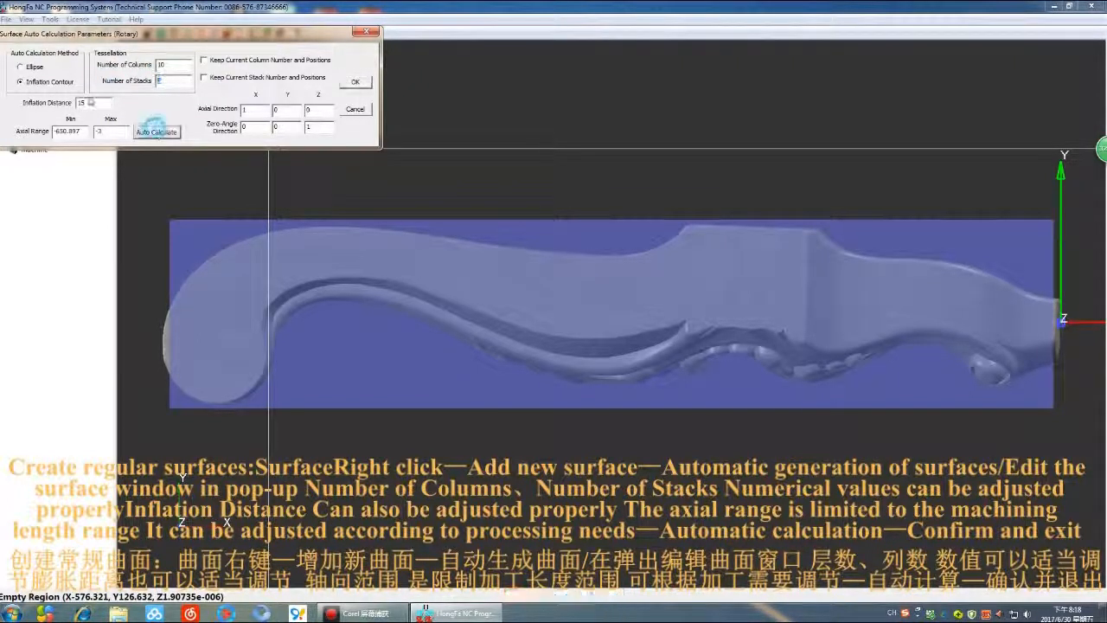
{"action": "left_click_drag", "start_coordinate": [93, 103], "coordinate": [50, 103]}
{"action": "type", "text": "1"}
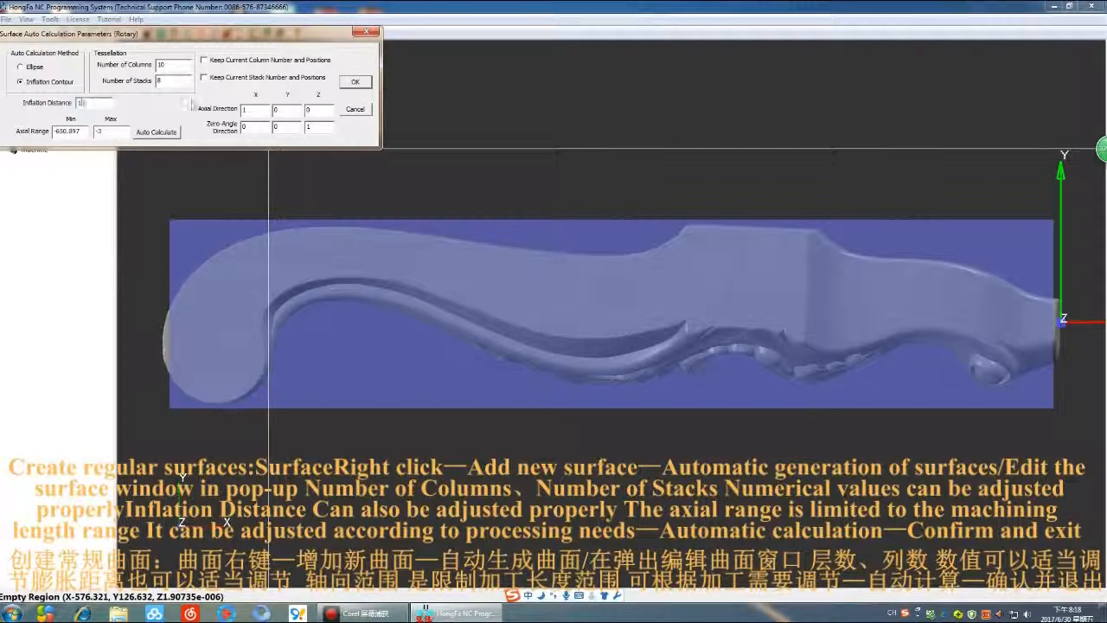
{"action": "left_click", "coordinate": [355, 82]}
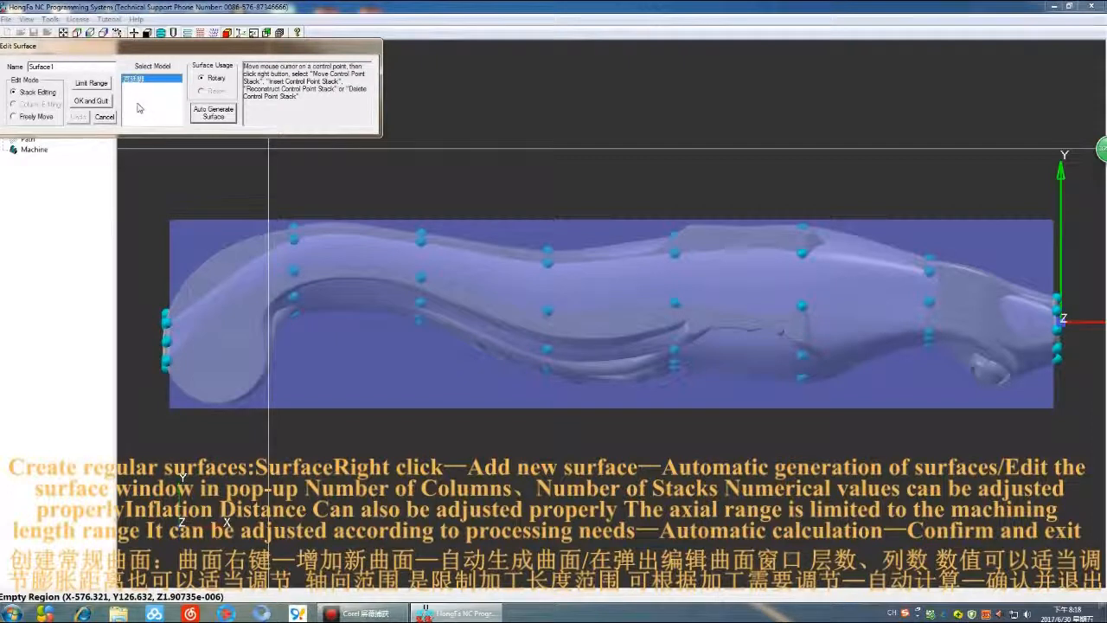
Insert a control point stack in the surface across the curled foot of the leg.
{"action": "right_click", "coordinate": [251, 245]}
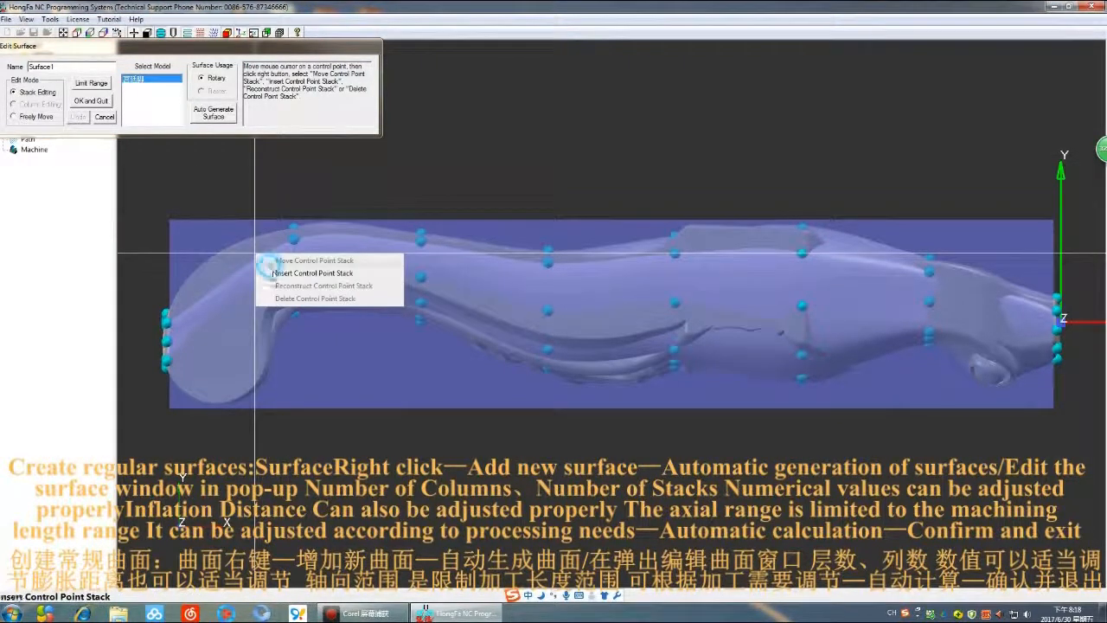
{"action": "left_click", "coordinate": [270, 262]}
{"action": "right_click", "coordinate": [229, 313]}
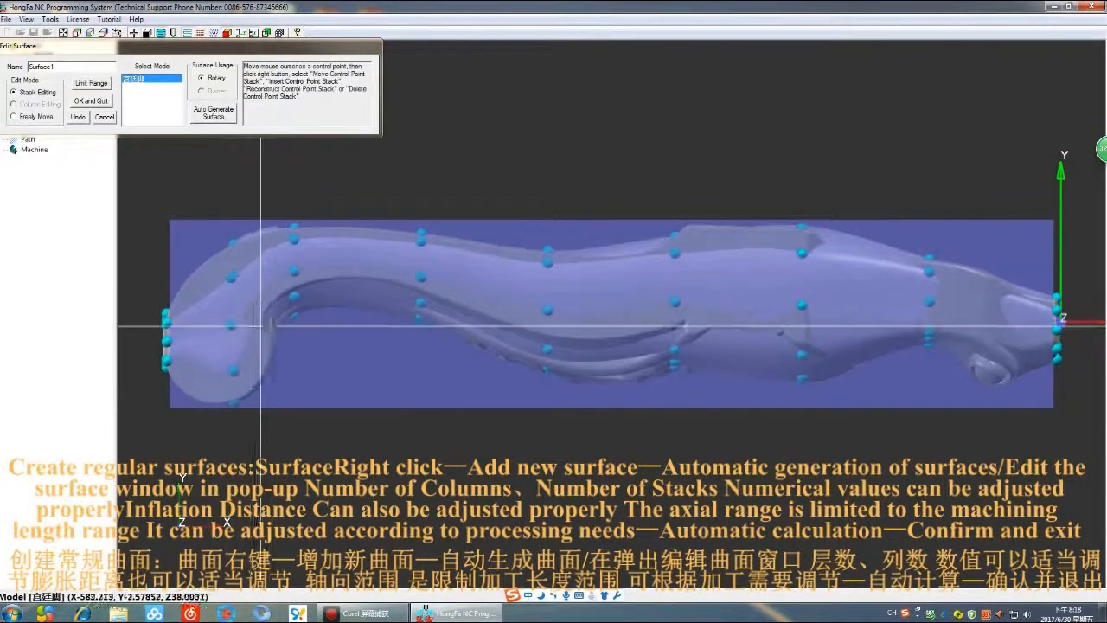
Insert a control point stack near the leg's narrow end, reposition a stack there, and save the surface.
{"action": "middle_click_drag", "start_coordinate": [801, 247], "coordinate": [493, 327]}
{"action": "right_click", "coordinate": [958, 299]}
{"action": "left_click", "coordinate": [995, 319]}
{"action": "right_click", "coordinate": [981, 378]}
{"action": "right_click", "coordinate": [931, 344]}
{"action": "left_click", "coordinate": [940, 353]}
{"action": "left_click", "coordinate": [909, 365]}
{"action": "middle_click_drag", "start_coordinate": [736, 302], "coordinate": [608, 329]}
{"action": "left_click", "coordinate": [91, 101]}
{"action": "left_click", "coordinate": [76, 33]}
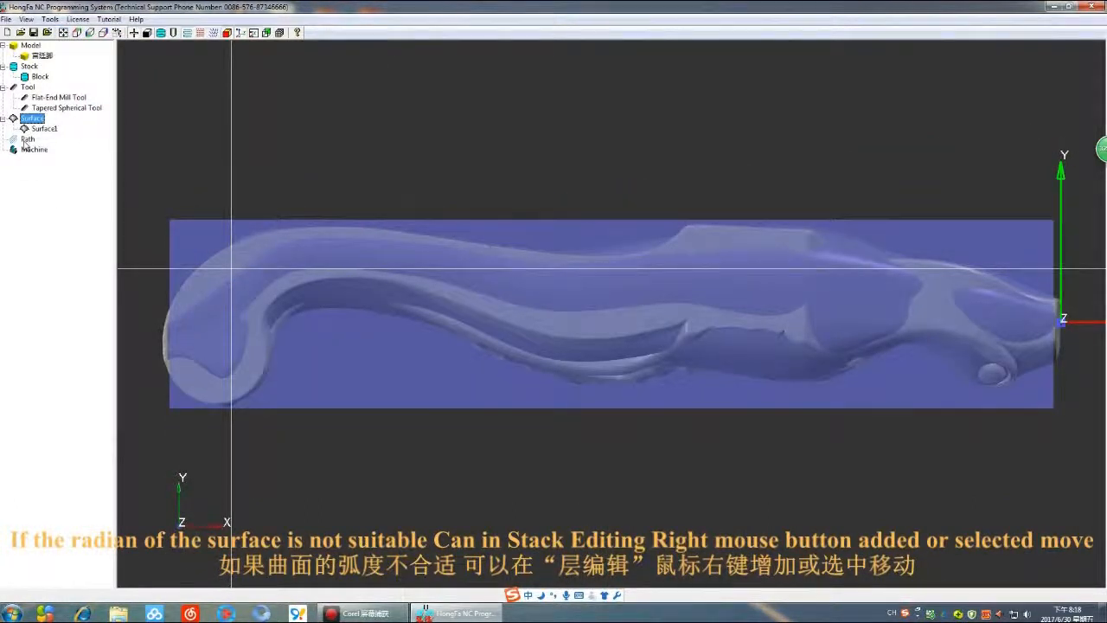
Create a new tool path that uses the Flat-End Mill Tool.
{"action": "right_click", "coordinate": [33, 148]}
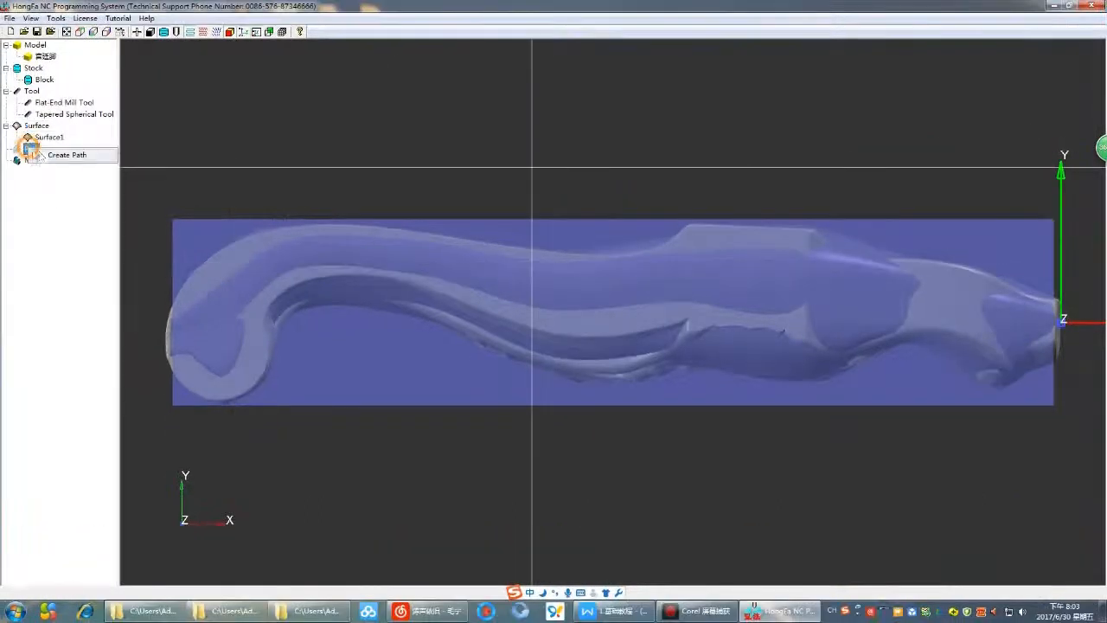
{"action": "left_click", "coordinate": [65, 148]}
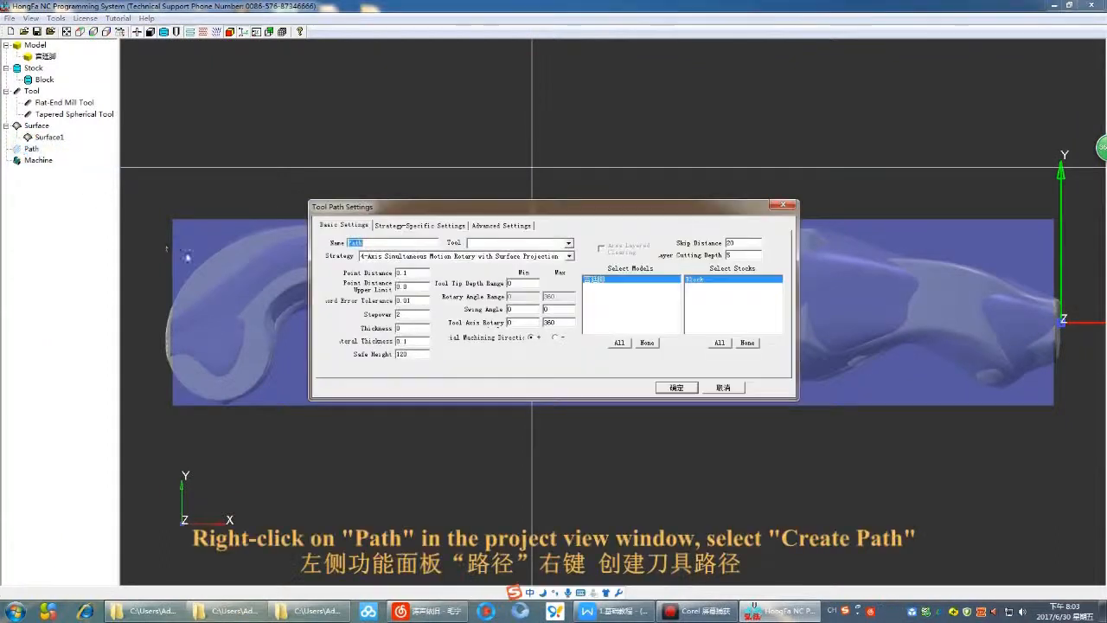
{"action": "left_click", "coordinate": [513, 243]}
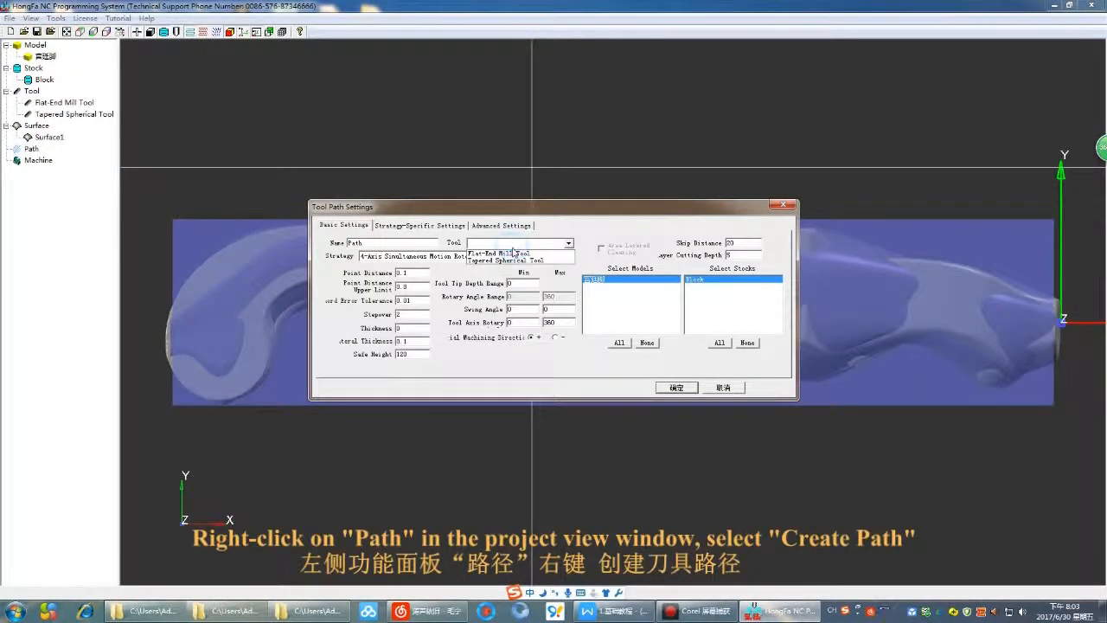
{"action": "left_click", "coordinate": [517, 252]}
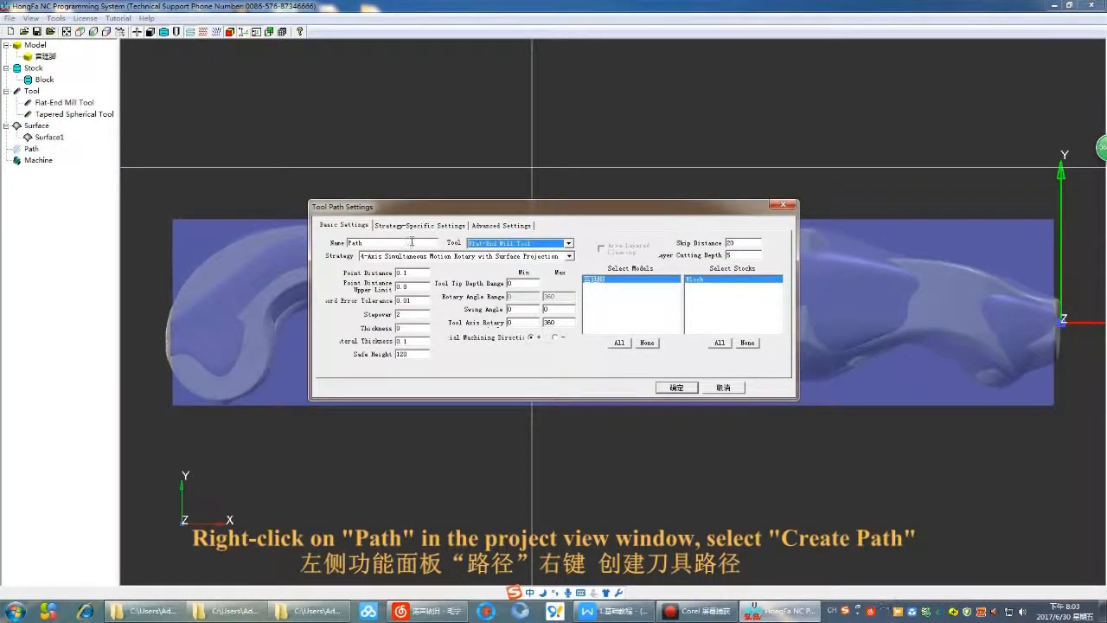
{"action": "left_click", "coordinate": [524, 244]}
{"action": "left_click", "coordinate": [527, 249]}
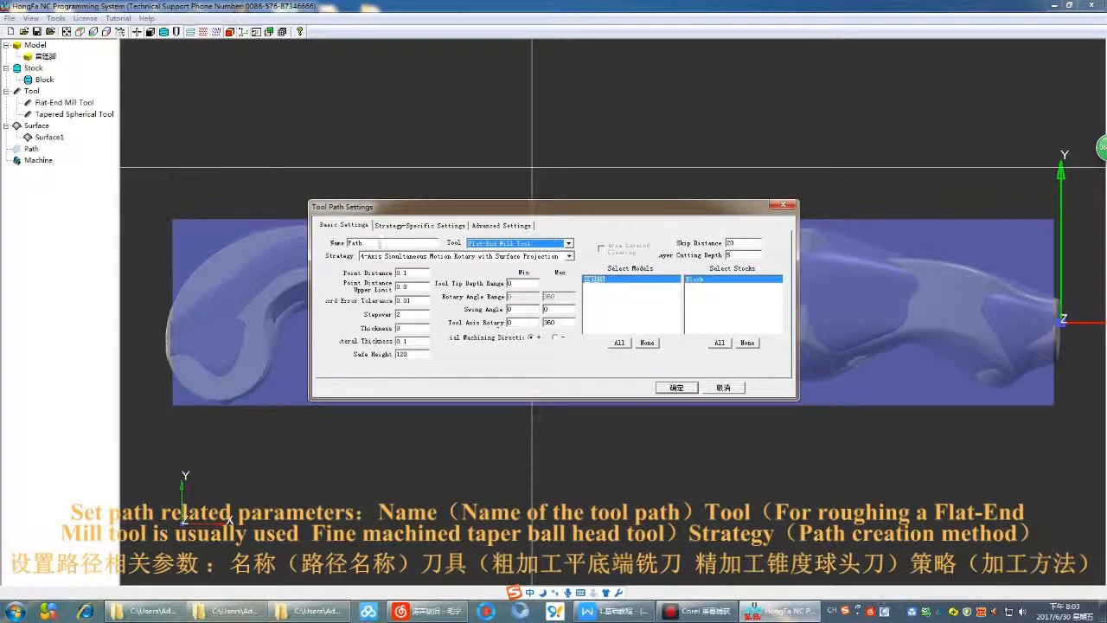
Name the path cu and choose the 4-Axis Simultaneous Motion Rotary with Surface Projection strategy.
{"action": "left_click_drag", "start_coordinate": [380, 243], "coordinate": [297, 234]}
{"action": "type", "text": "cu"}
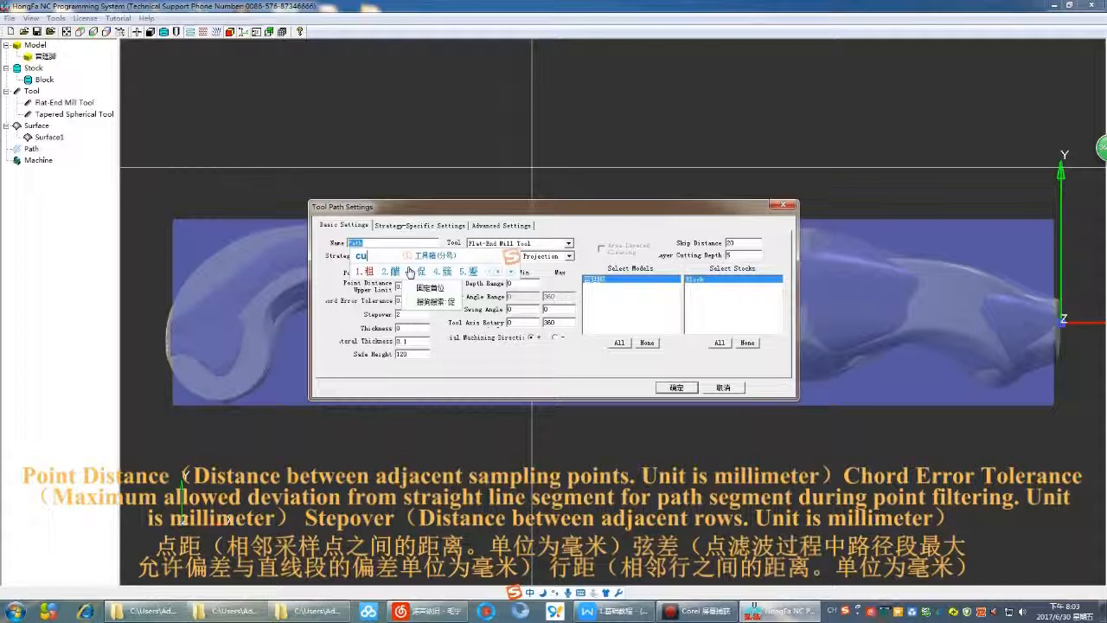
{"action": "key", "text": "Return"}
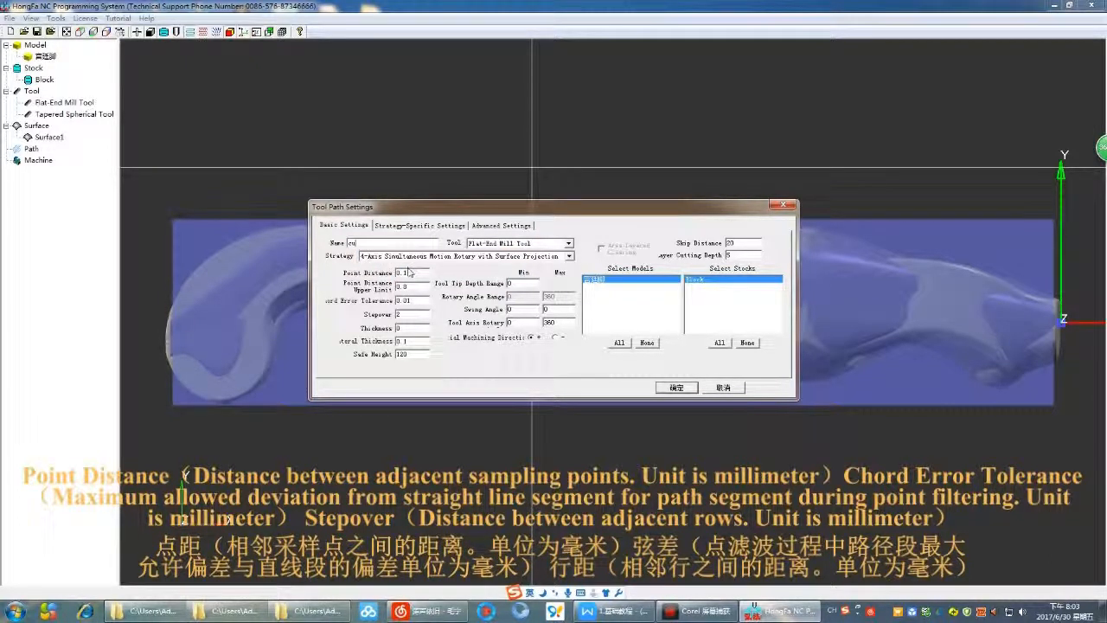
{"action": "mouse_move", "coordinate": [411, 273]}
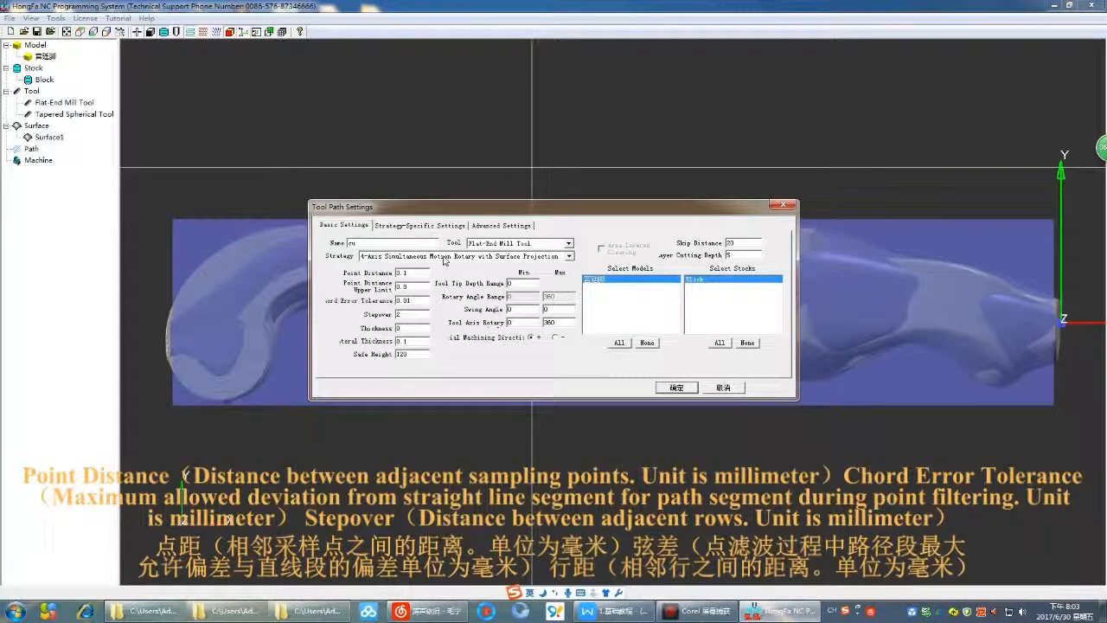
{"action": "left_click", "coordinate": [444, 258]}
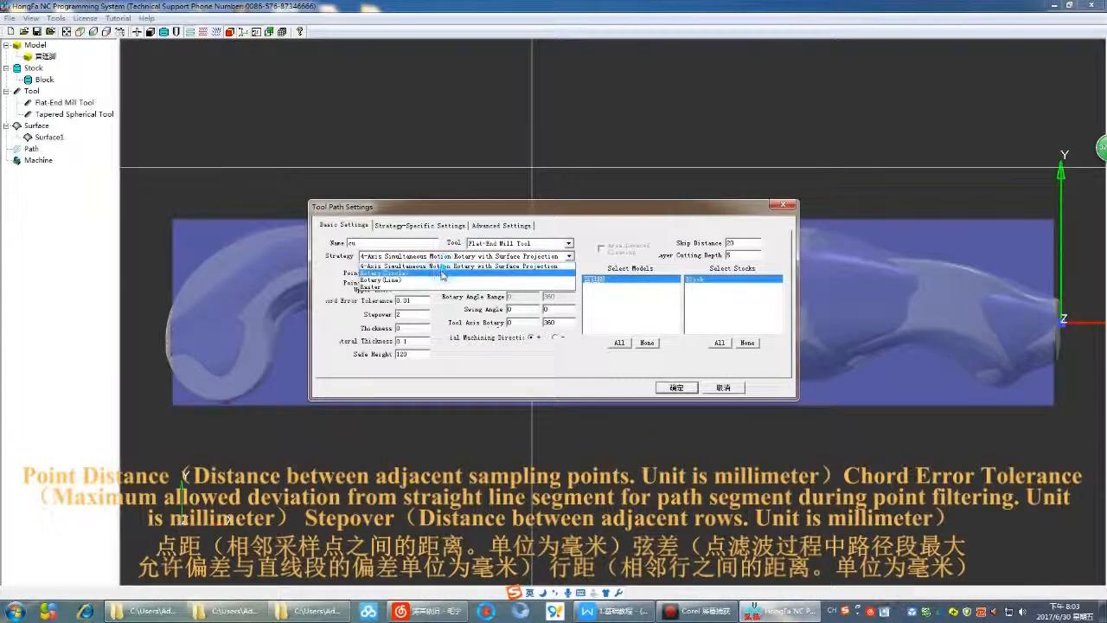
{"action": "left_click", "coordinate": [441, 268]}
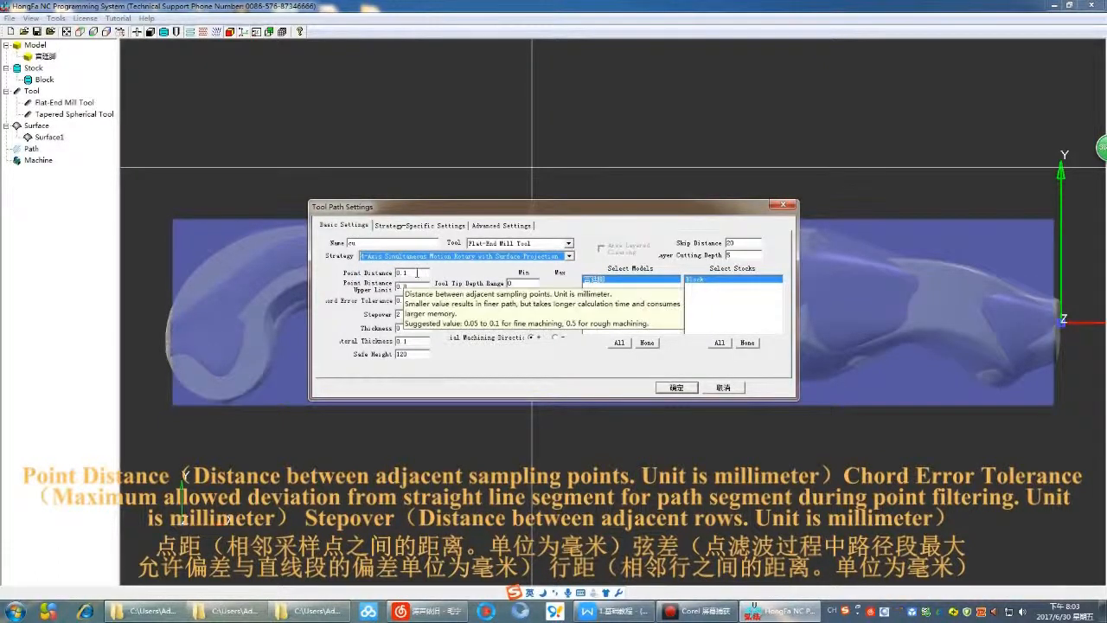
Keep point distance 0.1 and chord error tolerance 0.01, and set the path's stepover to 5.
{"action": "double_click", "coordinate": [417, 273]}
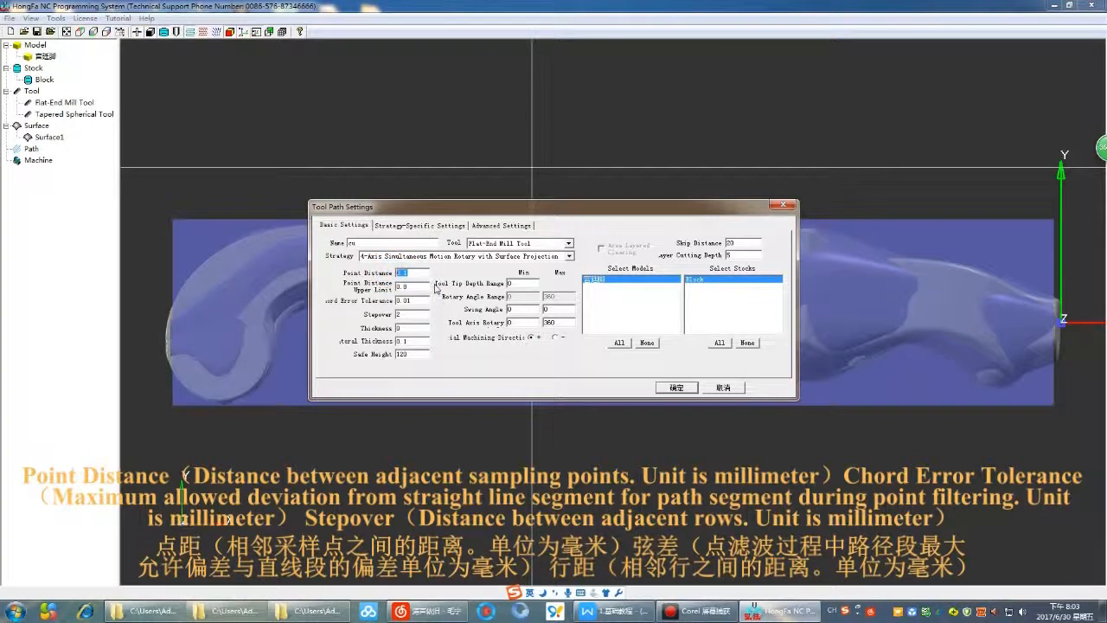
{"action": "double_click", "coordinate": [408, 300]}
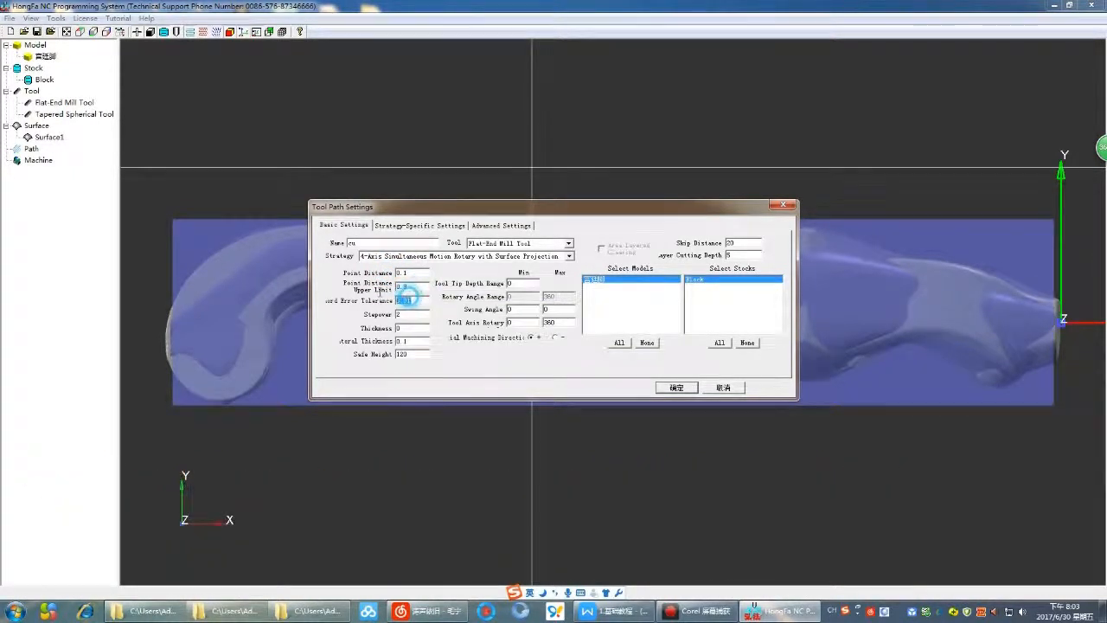
{"action": "mouse_move", "coordinate": [404, 313]}
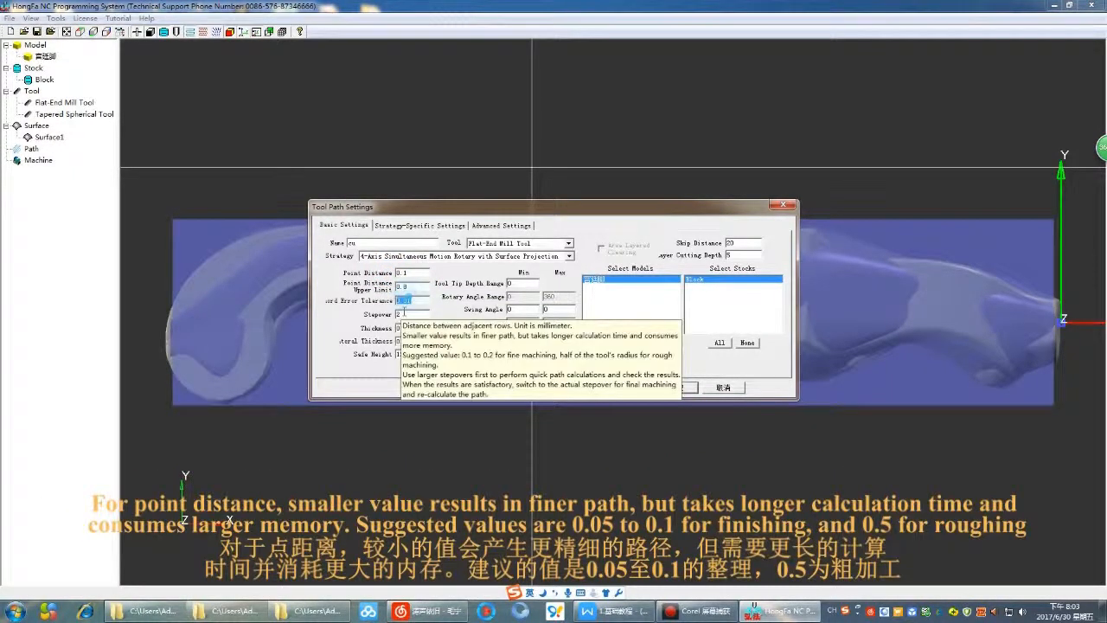
{"action": "double_click", "coordinate": [404, 313]}
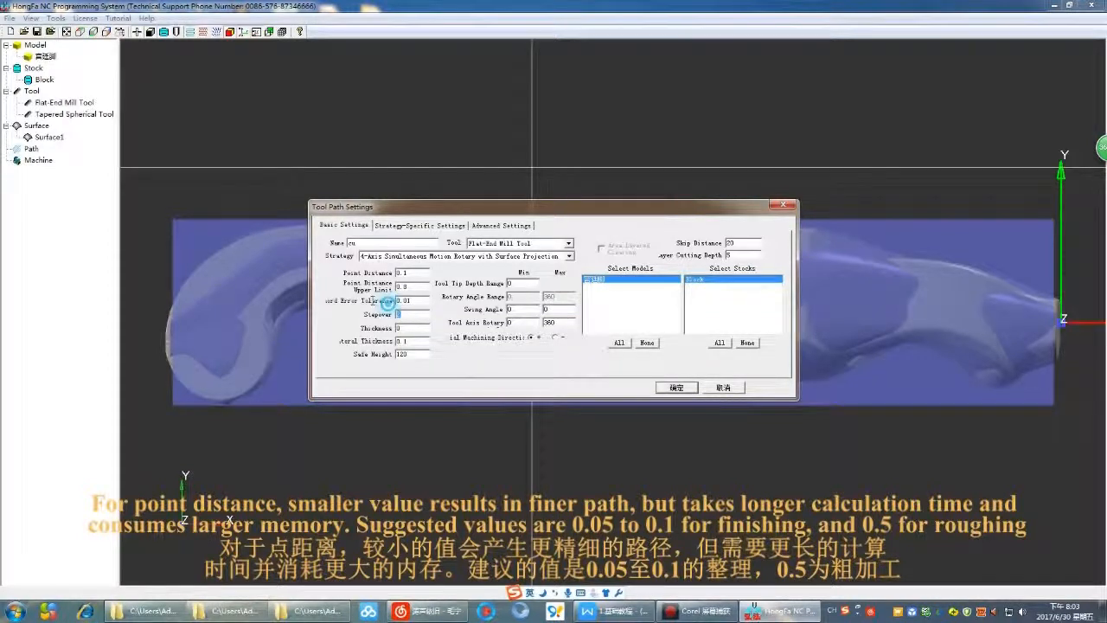
{"action": "mouse_move", "coordinate": [374, 306]}
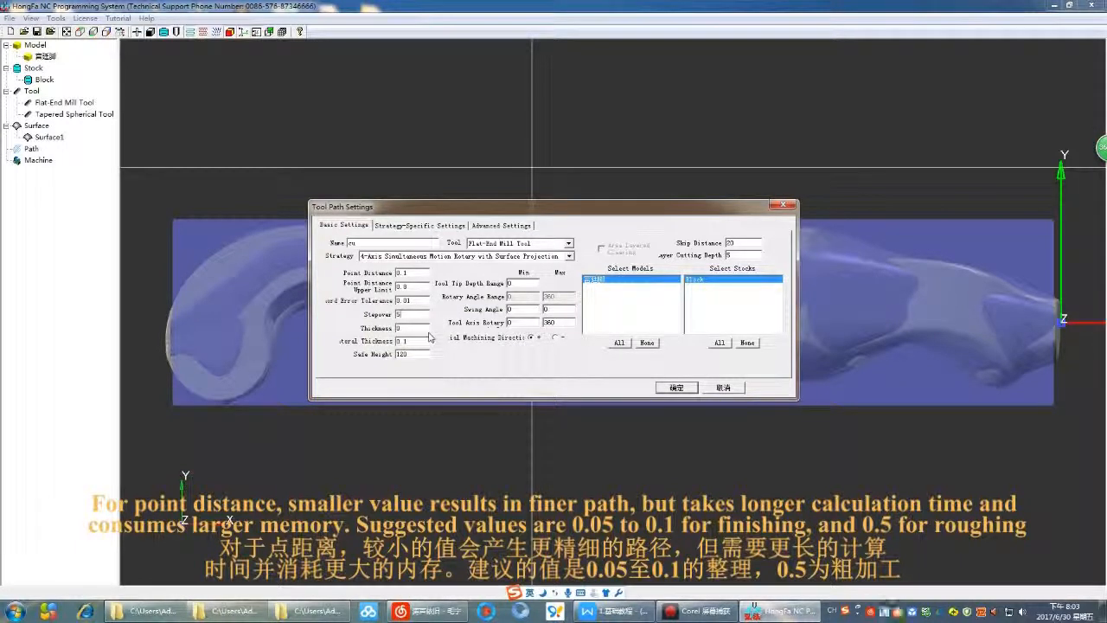
Set both the thickness and the lateral thickness of the roughing path to 3.
{"action": "double_click", "coordinate": [418, 329]}
{"action": "type", "text": "3"}
{"action": "double_click", "coordinate": [412, 341]}
{"action": "type", "text": "3"}
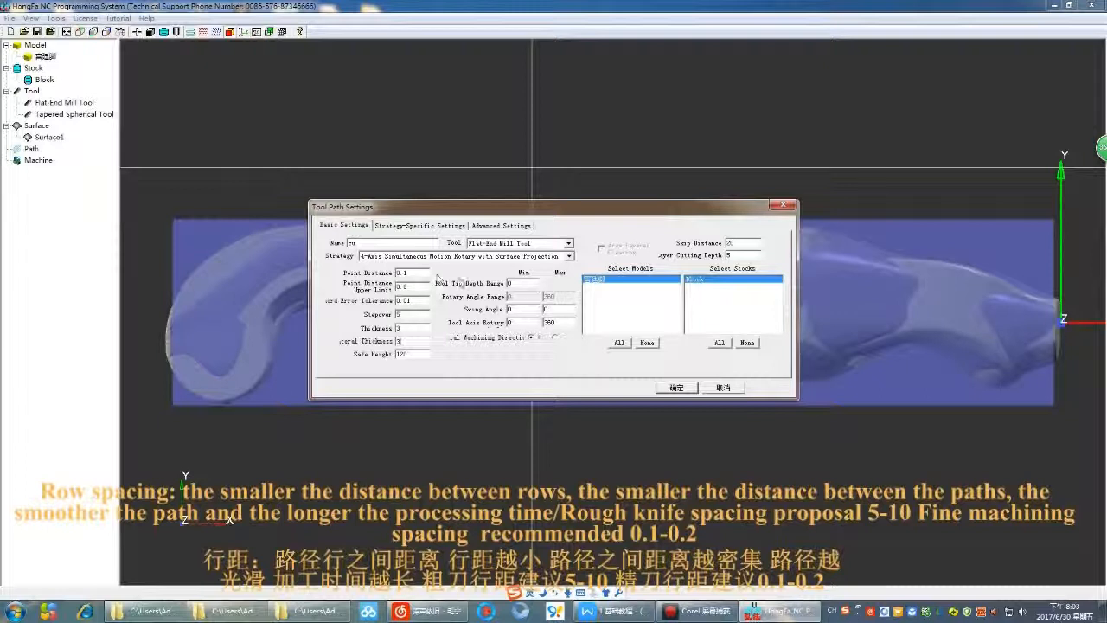
Review the minimum and maximum values of the path's swing angle and tool axis rotary range.
{"action": "left_click", "coordinate": [525, 309]}
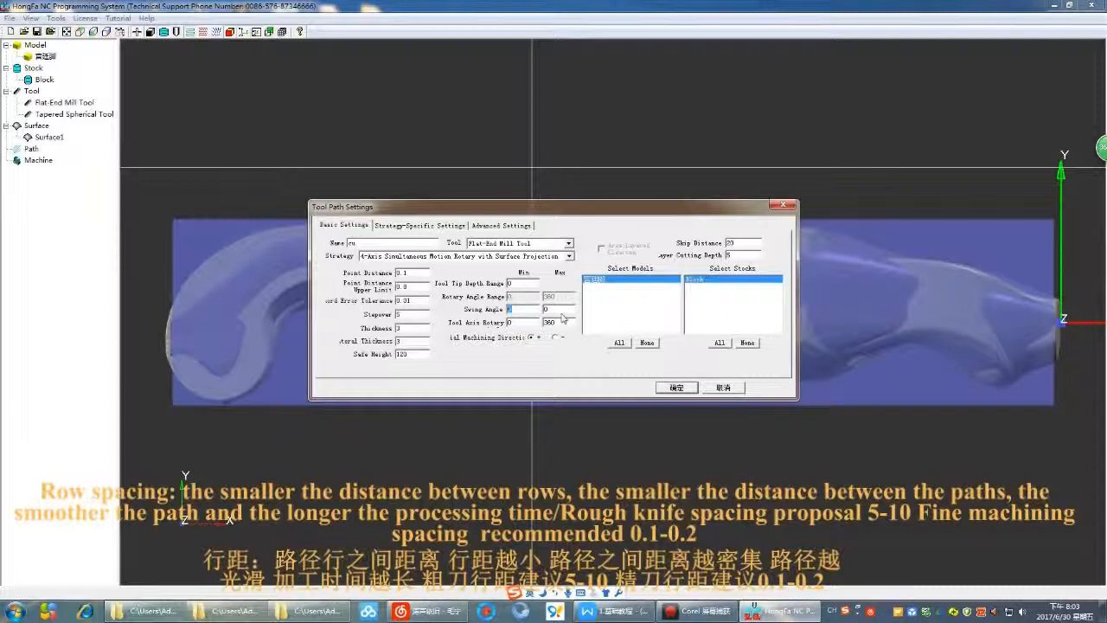
{"action": "left_click", "coordinate": [558, 309]}
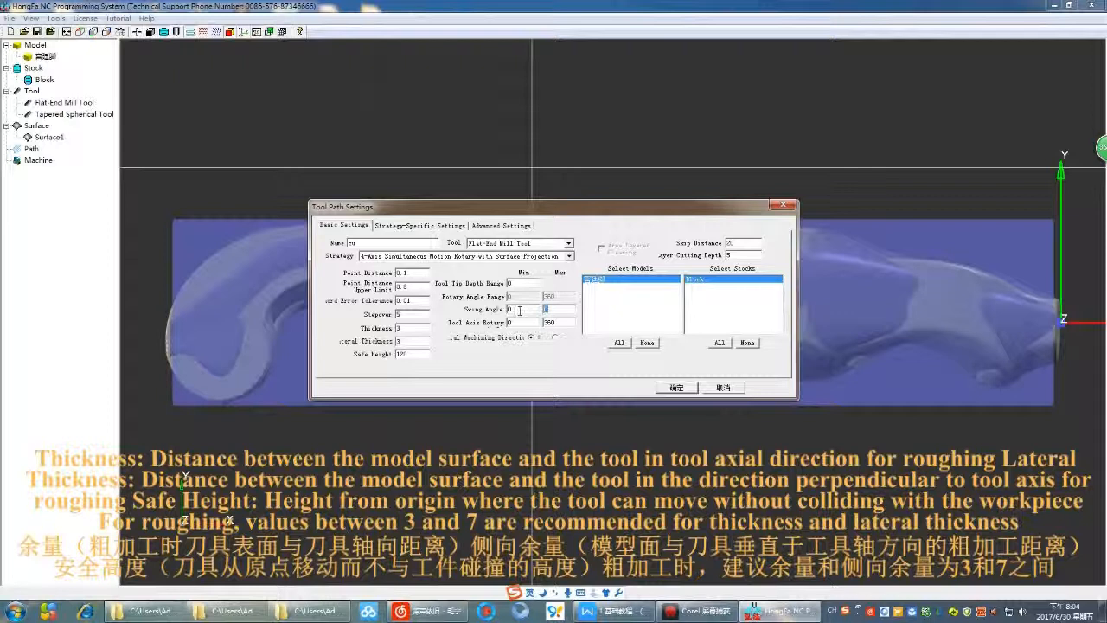
{"action": "left_click", "coordinate": [506, 309]}
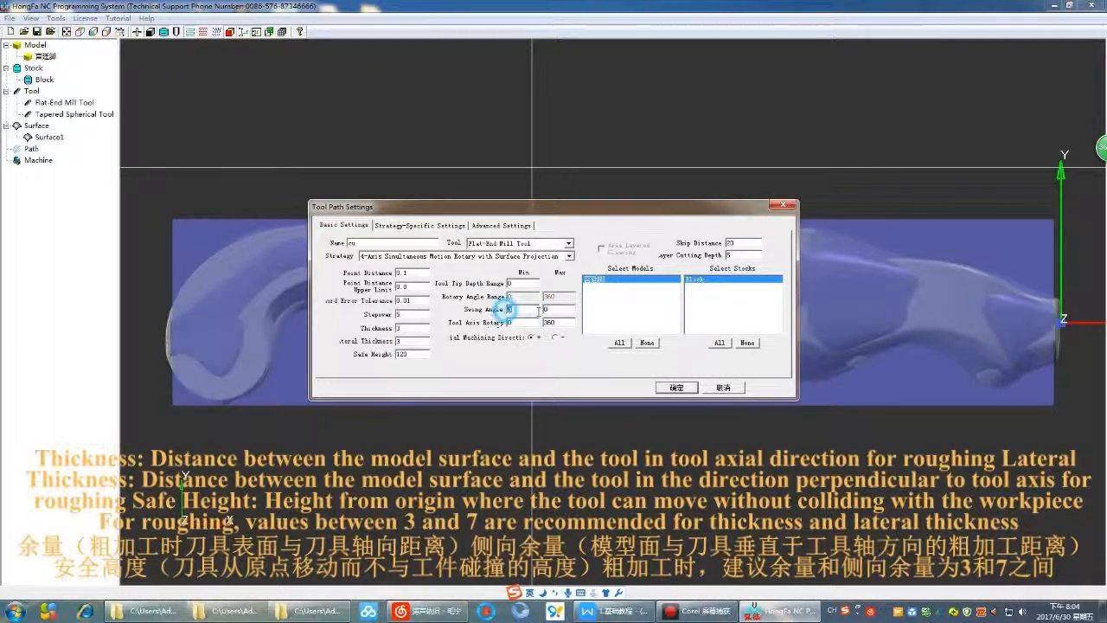
{"action": "left_click", "coordinate": [563, 309]}
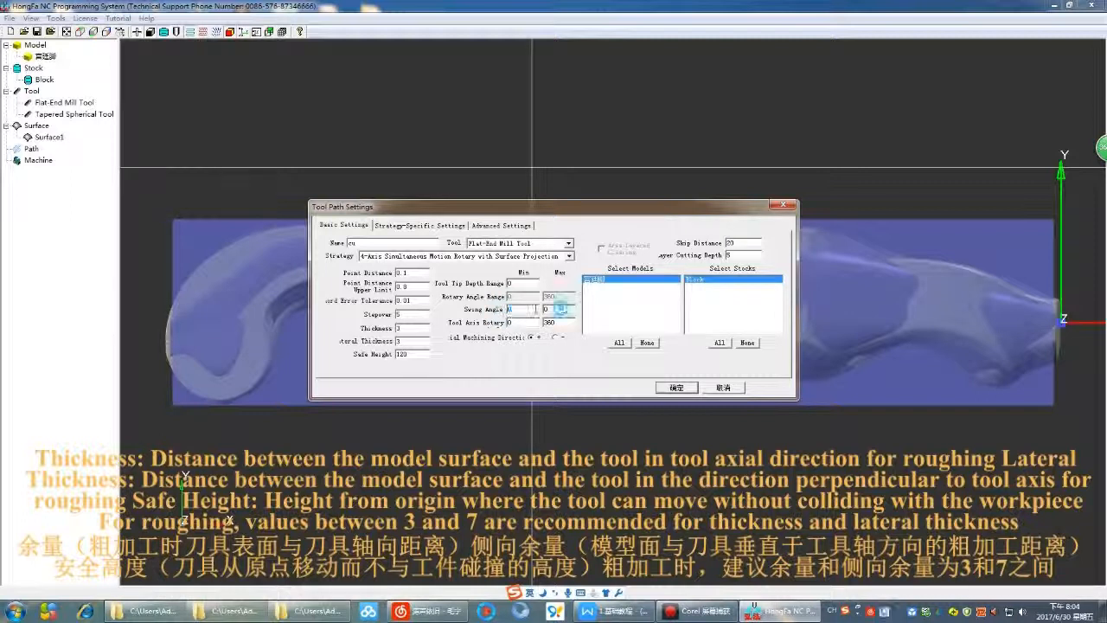
{"action": "left_click", "coordinate": [518, 321]}
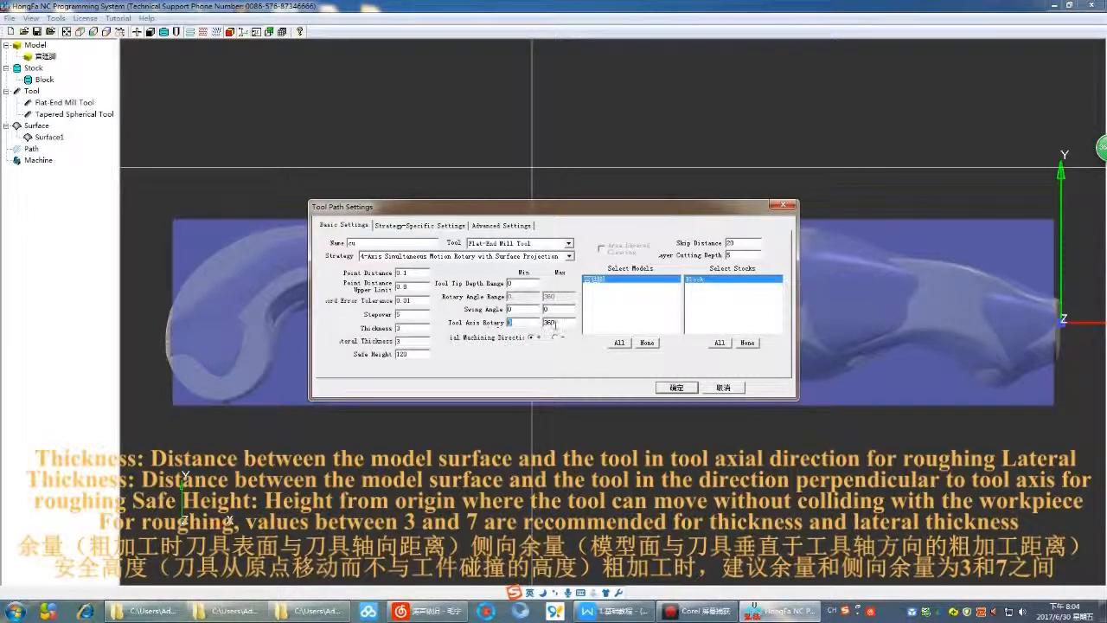
{"action": "left_click", "coordinate": [514, 322]}
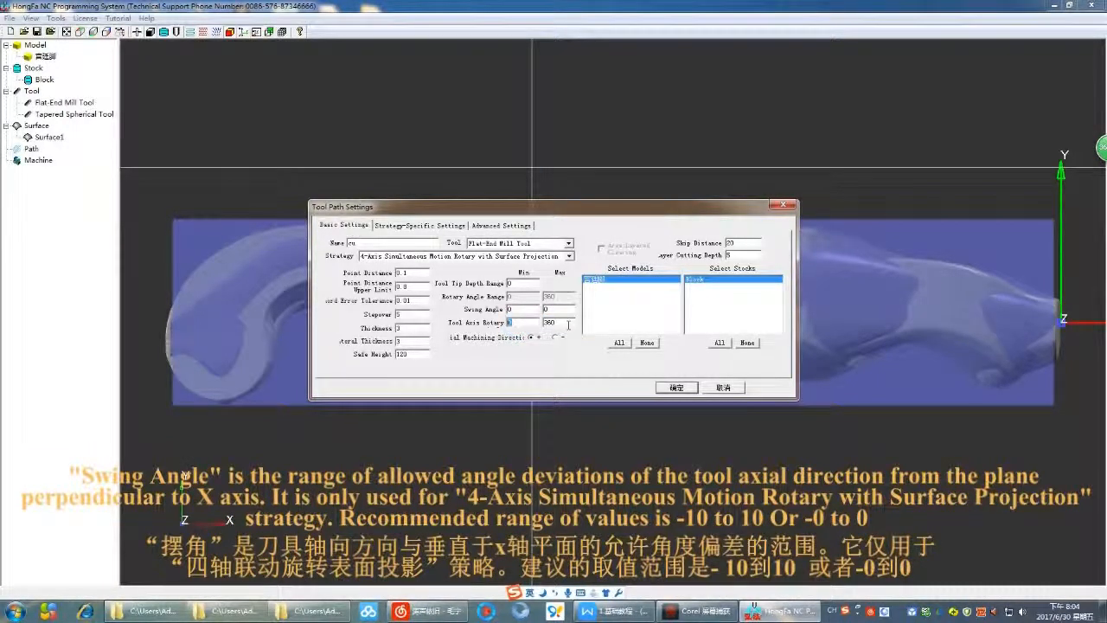
{"action": "left_click", "coordinate": [564, 323]}
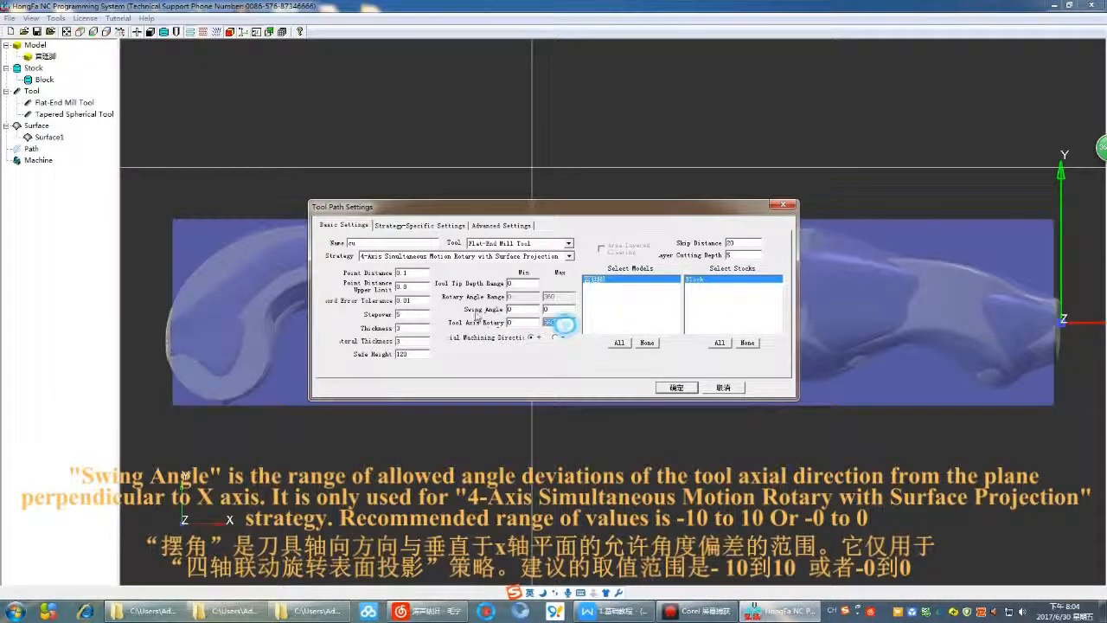
Set the surface projection's v direction to negative for Surface1 and create the cu roughing path.
{"action": "left_click", "coordinate": [419, 227]}
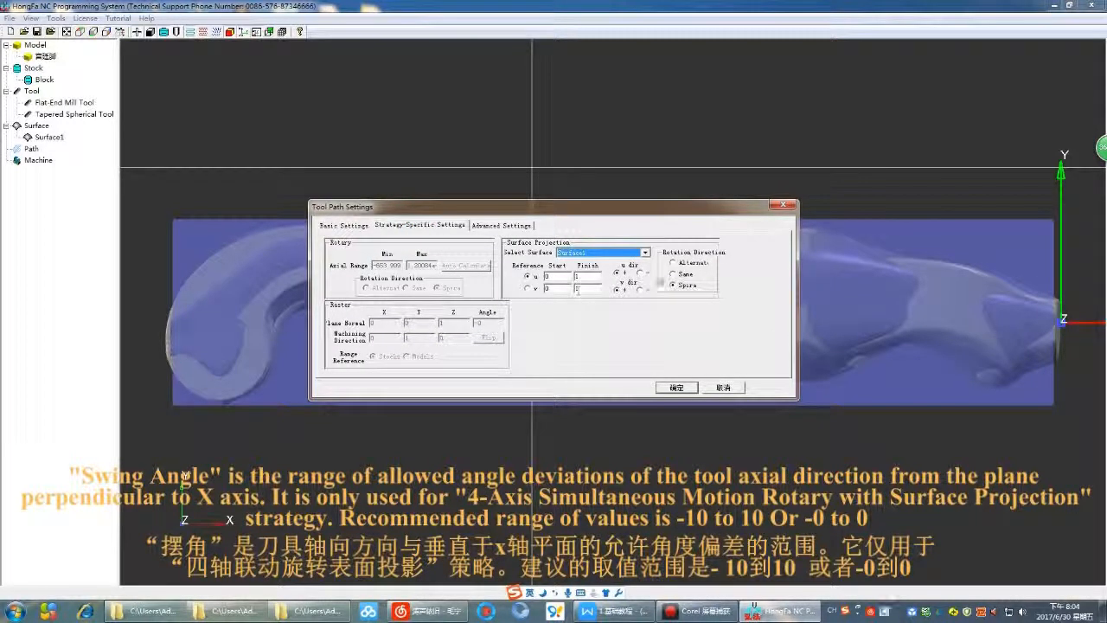
{"action": "left_click", "coordinate": [641, 291]}
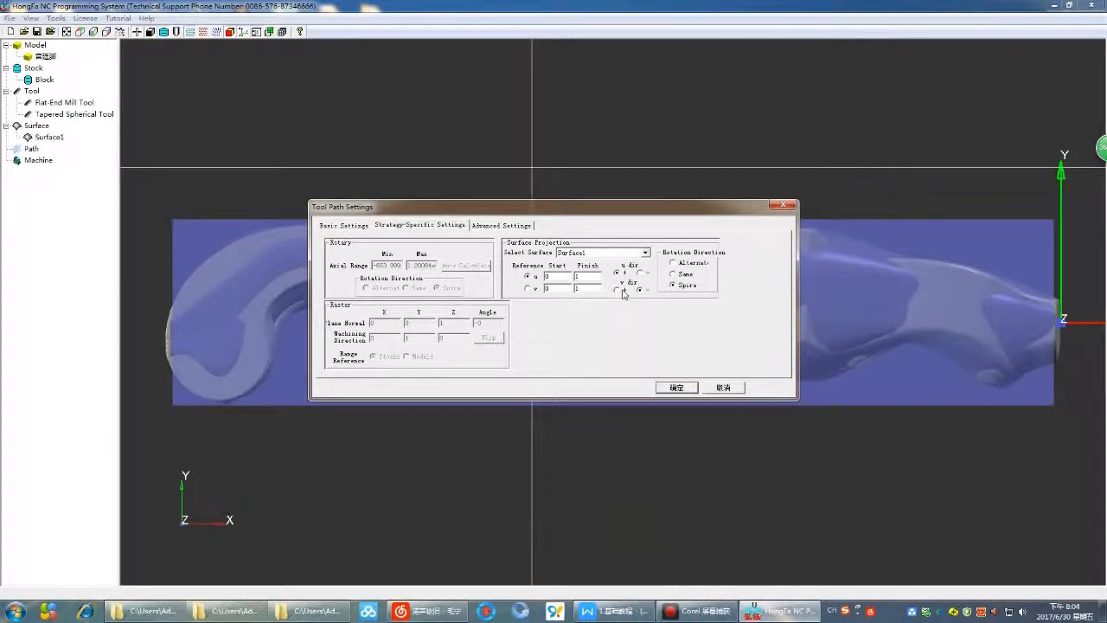
{"action": "left_click", "coordinate": [503, 227]}
{"action": "left_click", "coordinate": [611, 337]}
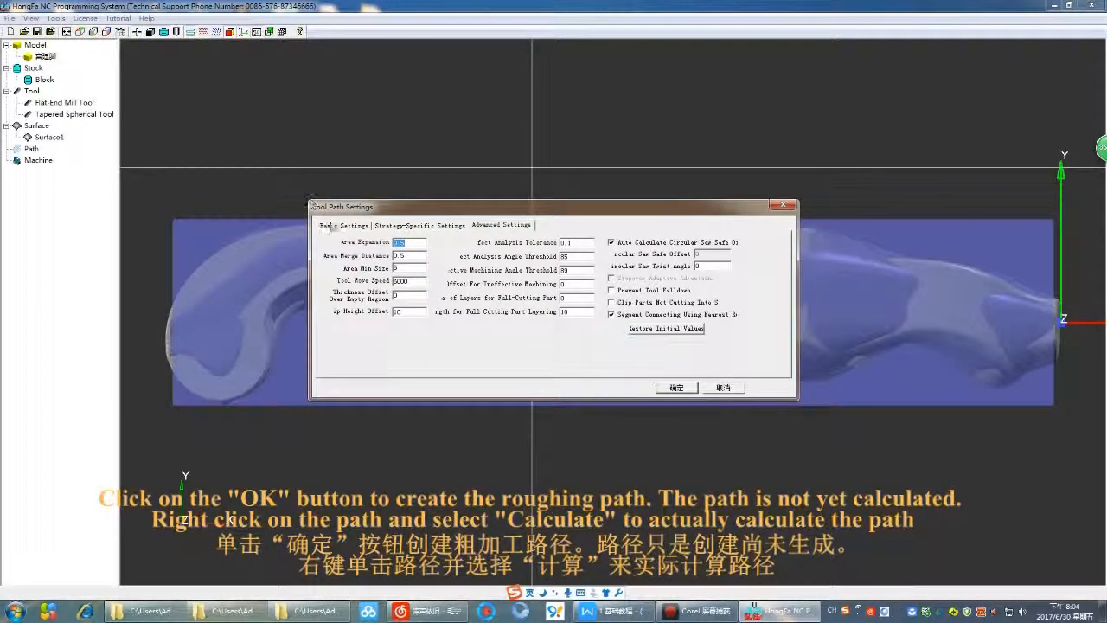
{"action": "left_click", "coordinate": [338, 226]}
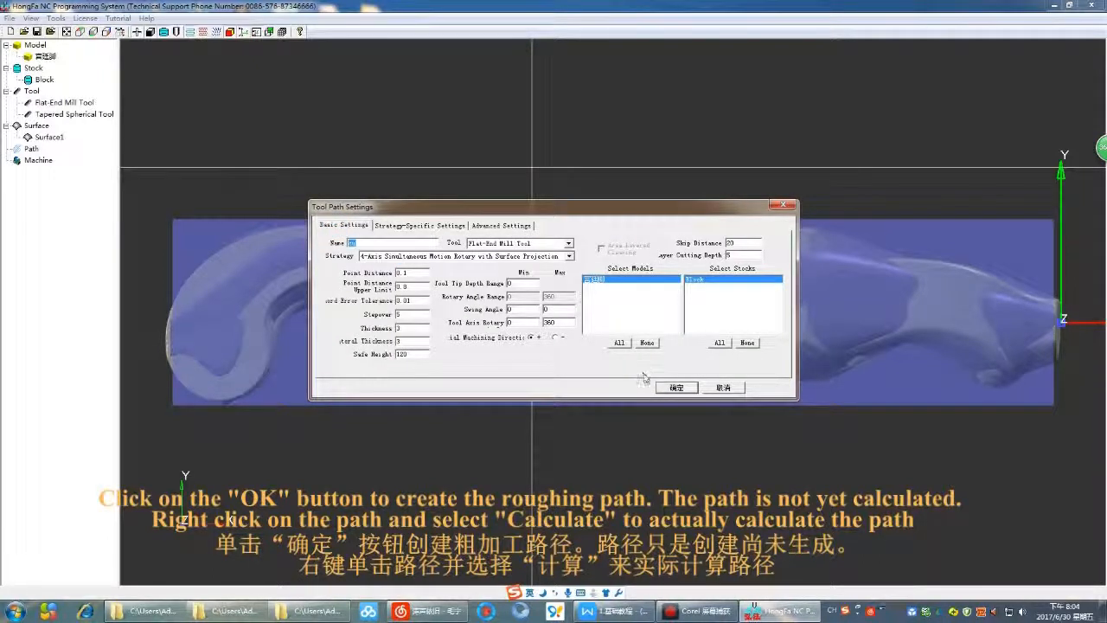
{"action": "left_click", "coordinate": [676, 388]}
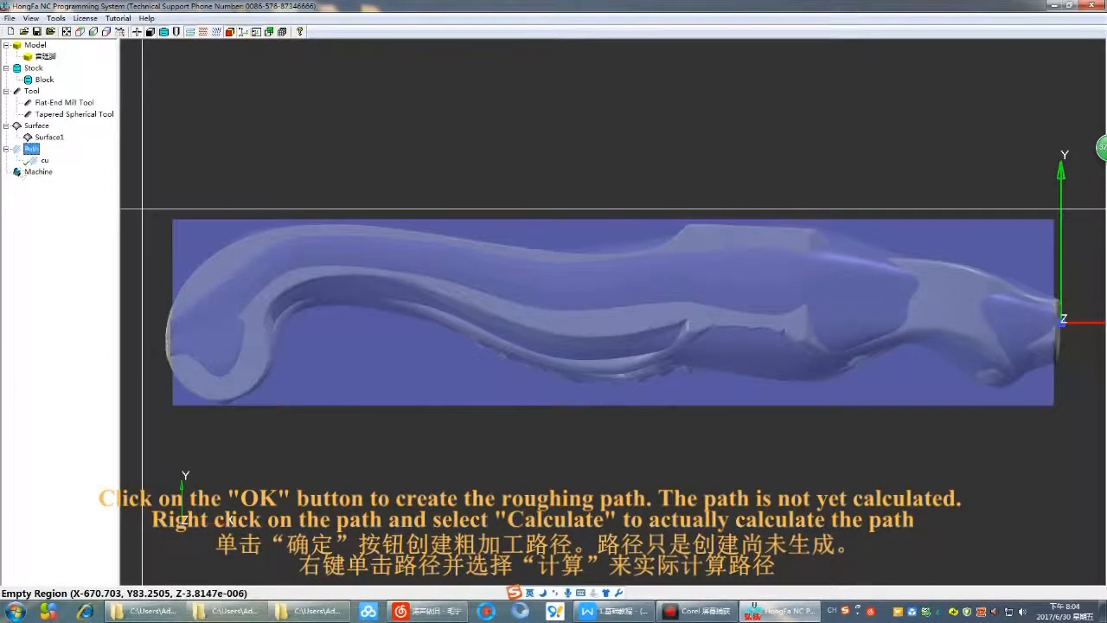
Calculate the cu roughing path on the leg model.
{"action": "right_click", "coordinate": [38, 162]}
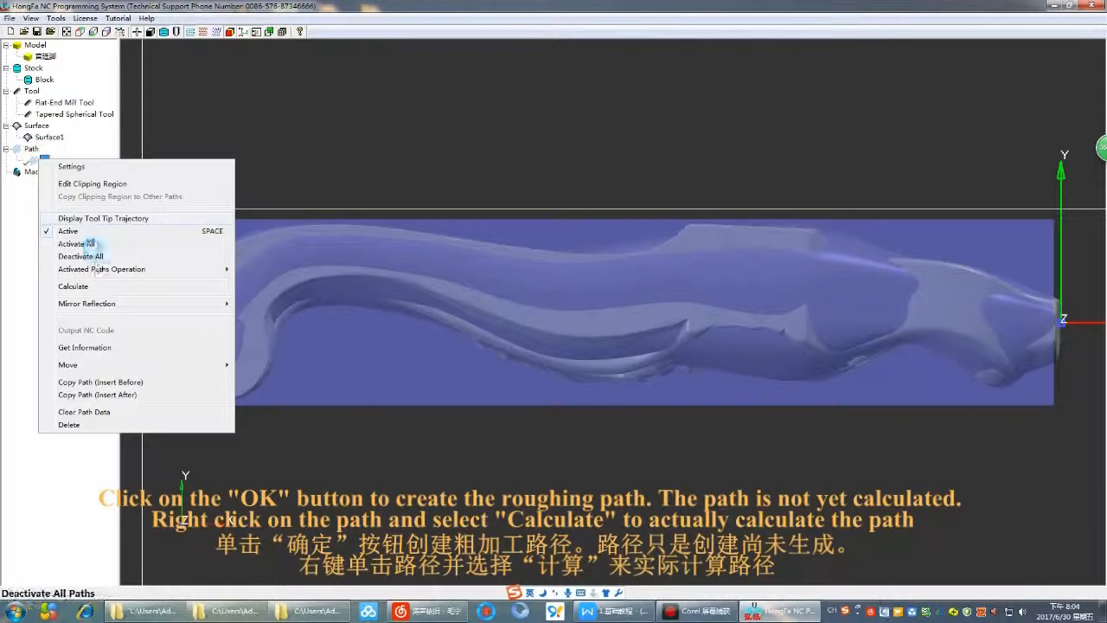
{"action": "left_click", "coordinate": [74, 287]}
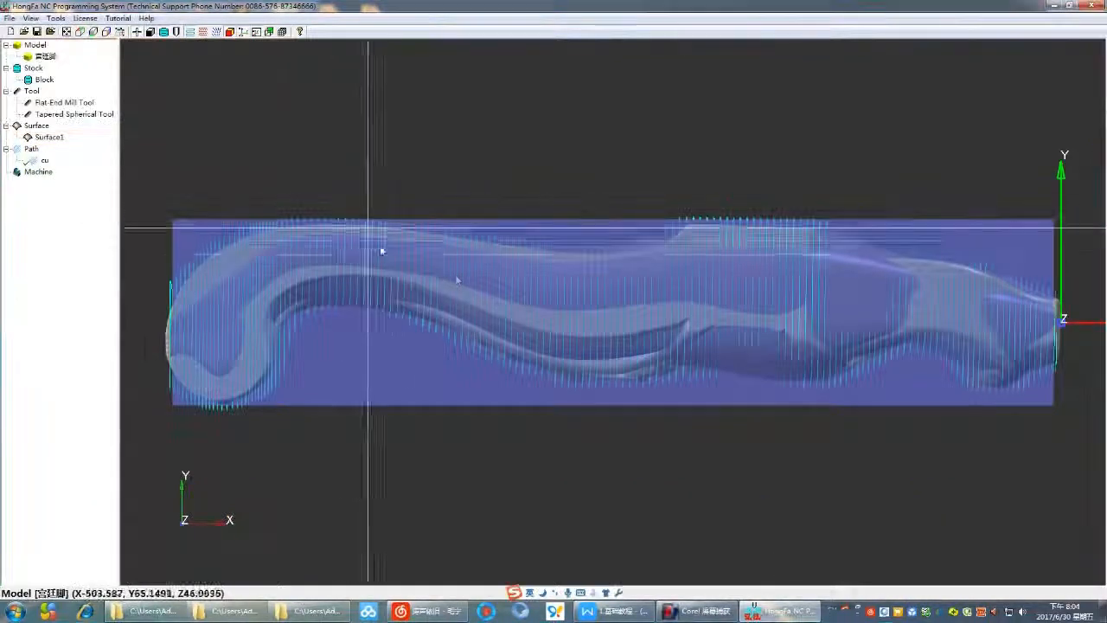
{"action": "mouse_move", "coordinate": [455, 281]}
{"action": "middle_mouse_down"}
{"action": "mouse_move", "coordinate": [477, 233]}
{"action": "mouse_move", "coordinate": [455, 285]}
{"action": "middle_mouse_up"}
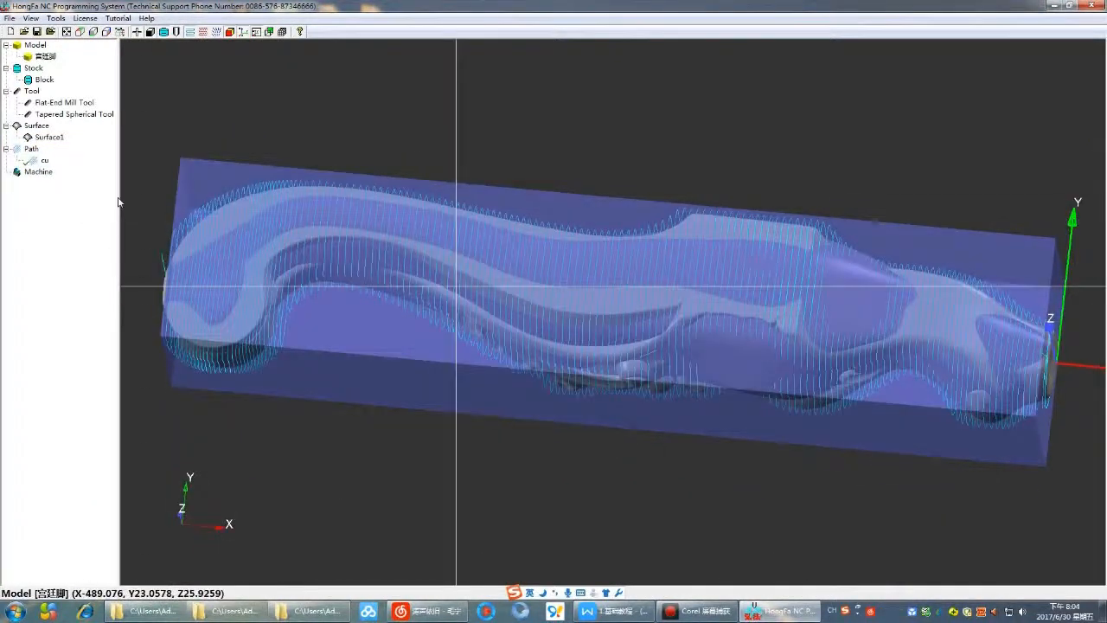
Hide the projection surface Surface1 in the graphics area.
{"action": "right_click", "coordinate": [33, 161]}
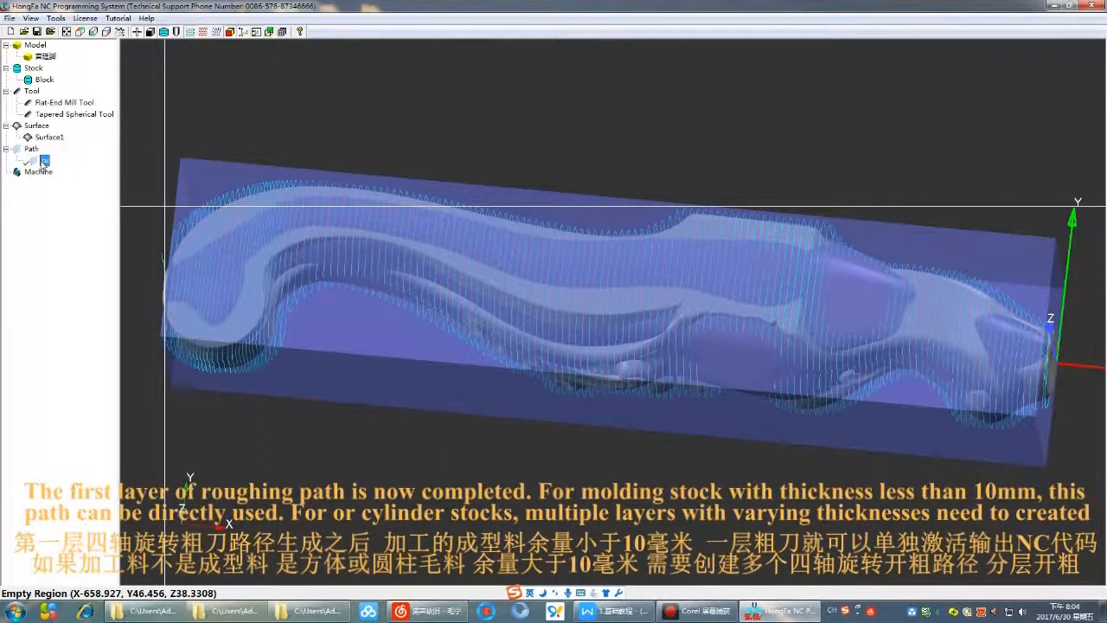
{"action": "right_click", "coordinate": [42, 162]}
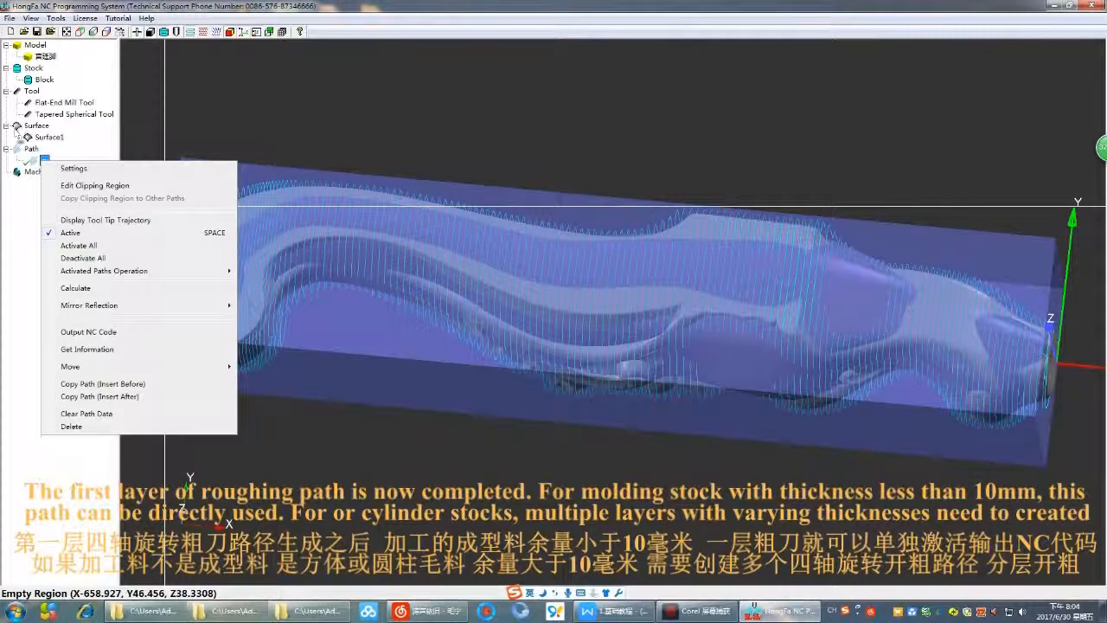
{"action": "right_click", "coordinate": [47, 137]}
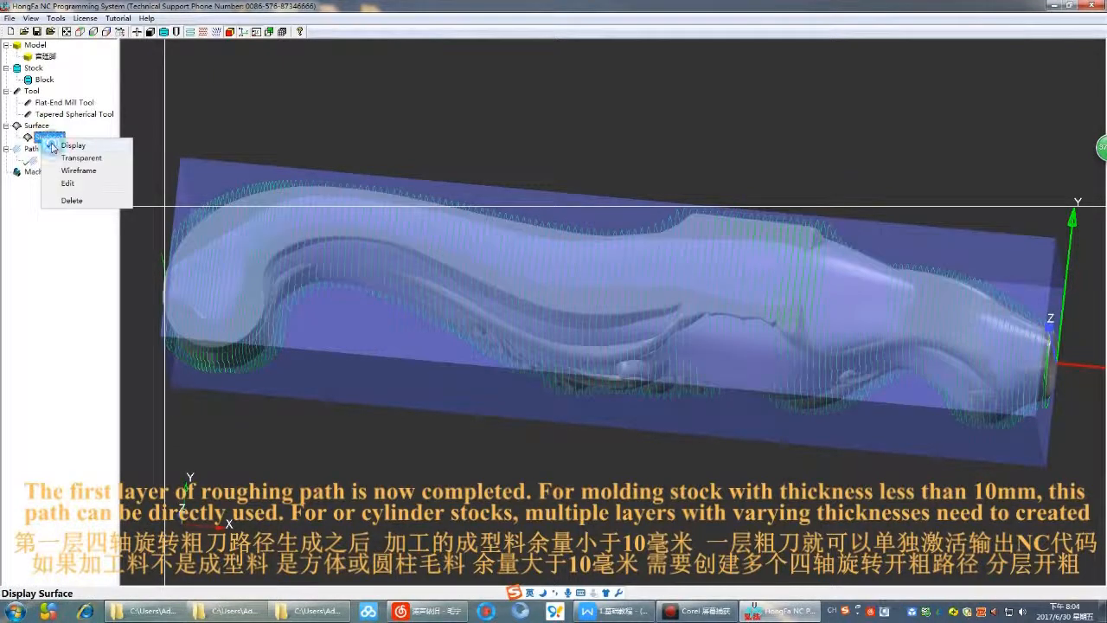
{"action": "left_click", "coordinate": [55, 145]}
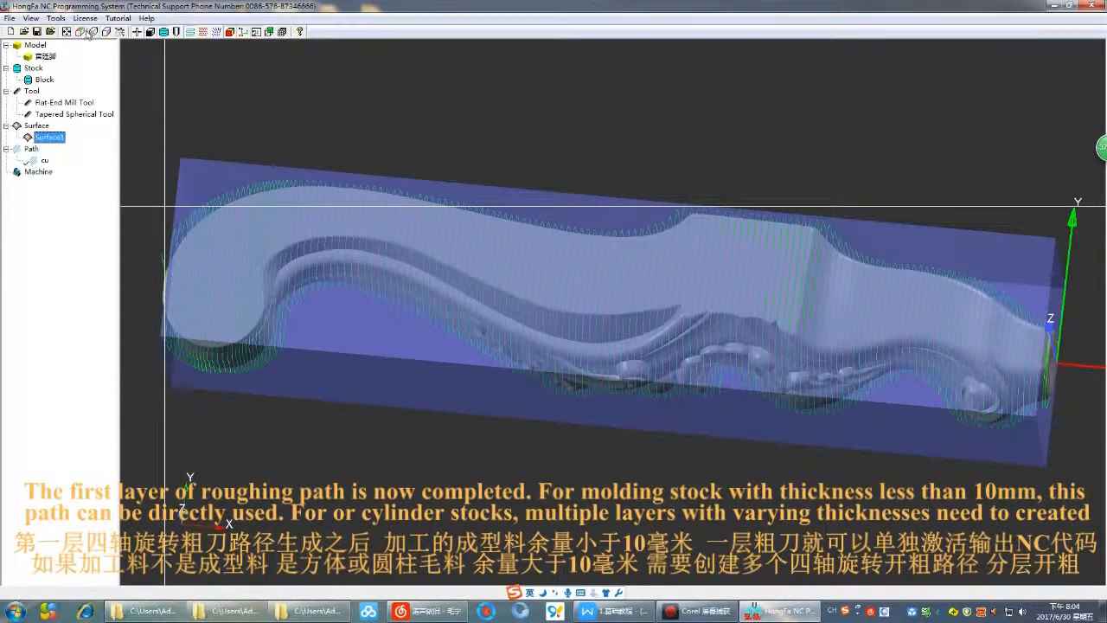
Examine the calculated cu path around the leg from several sides and in the standard plane views.
{"action": "left_click", "coordinate": [85, 33]}
{"action": "mouse_move", "coordinate": [456, 121]}
{"action": "middle_mouse_down"}
{"action": "mouse_move", "coordinate": [447, 101]}
{"action": "mouse_move", "coordinate": [506, 251]}
{"action": "mouse_move", "coordinate": [539, 183]}
{"action": "mouse_move", "coordinate": [542, 136]}
{"action": "mouse_move", "coordinate": [491, 191]}
{"action": "middle_mouse_up"}
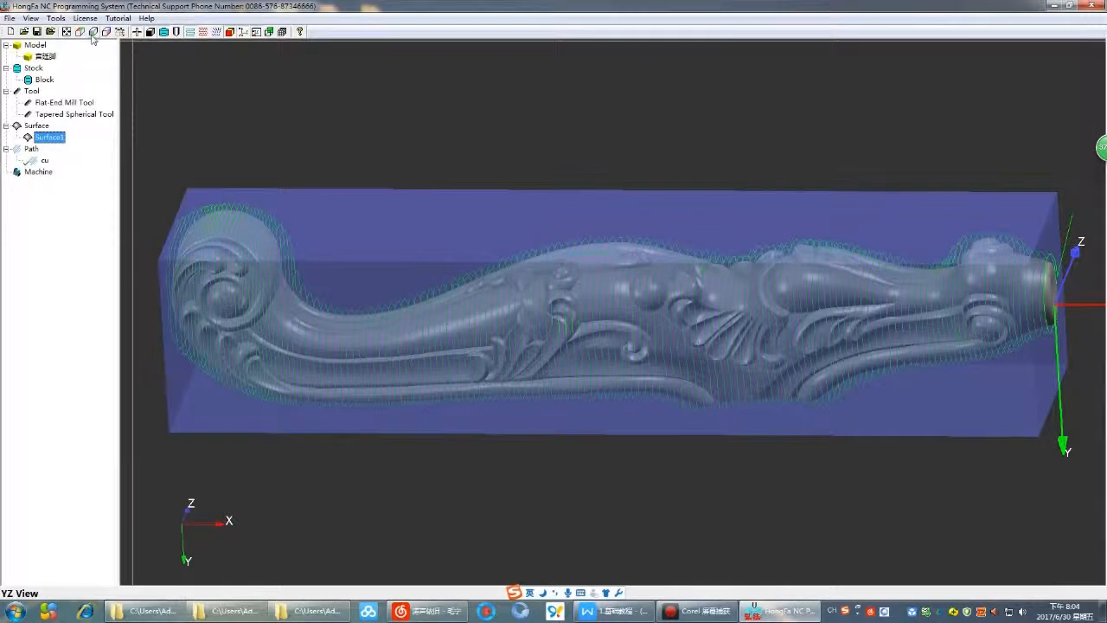
{"action": "left_click", "coordinate": [93, 33]}
{"action": "left_click", "coordinate": [105, 32]}
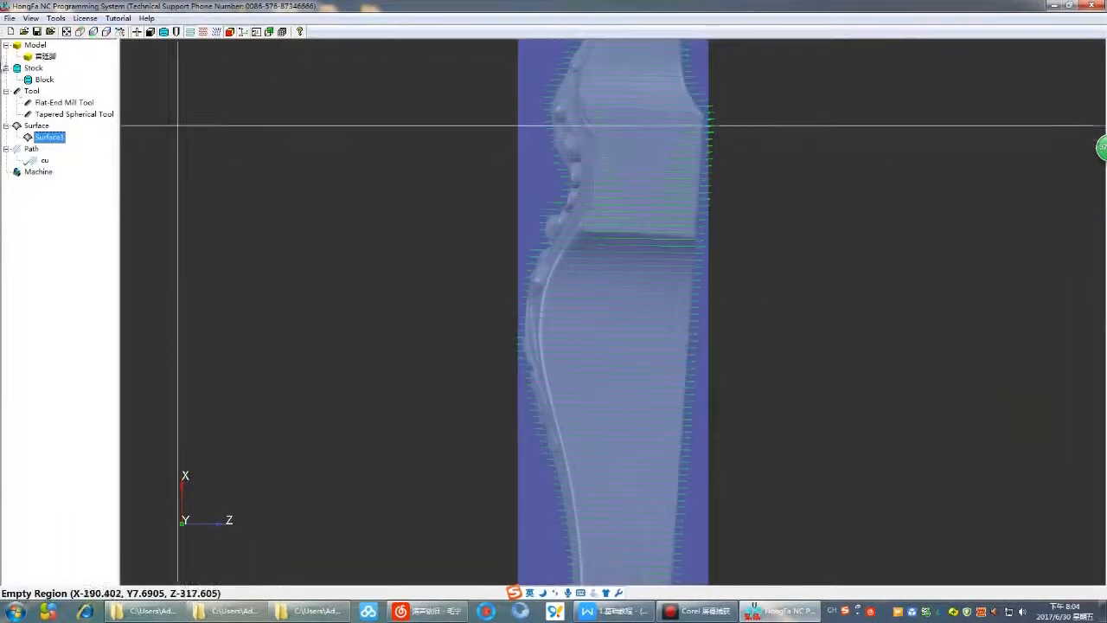
{"action": "left_click", "coordinate": [67, 32]}
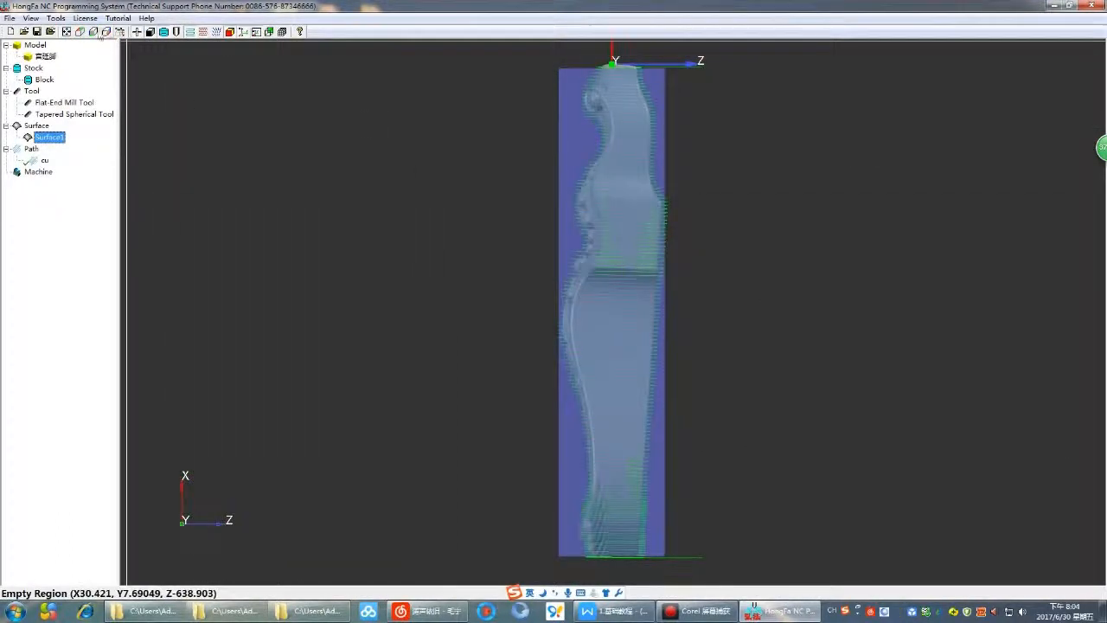
{"action": "left_click", "coordinate": [80, 32]}
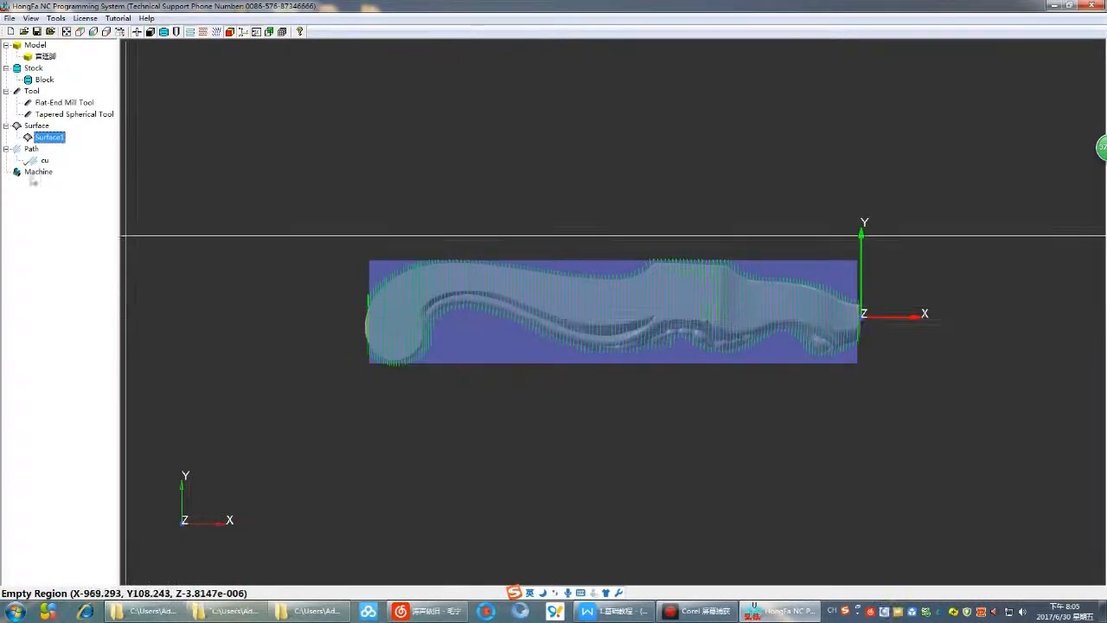
{"action": "left_click", "coordinate": [45, 160]}
{"action": "left_click", "coordinate": [101, 319]}
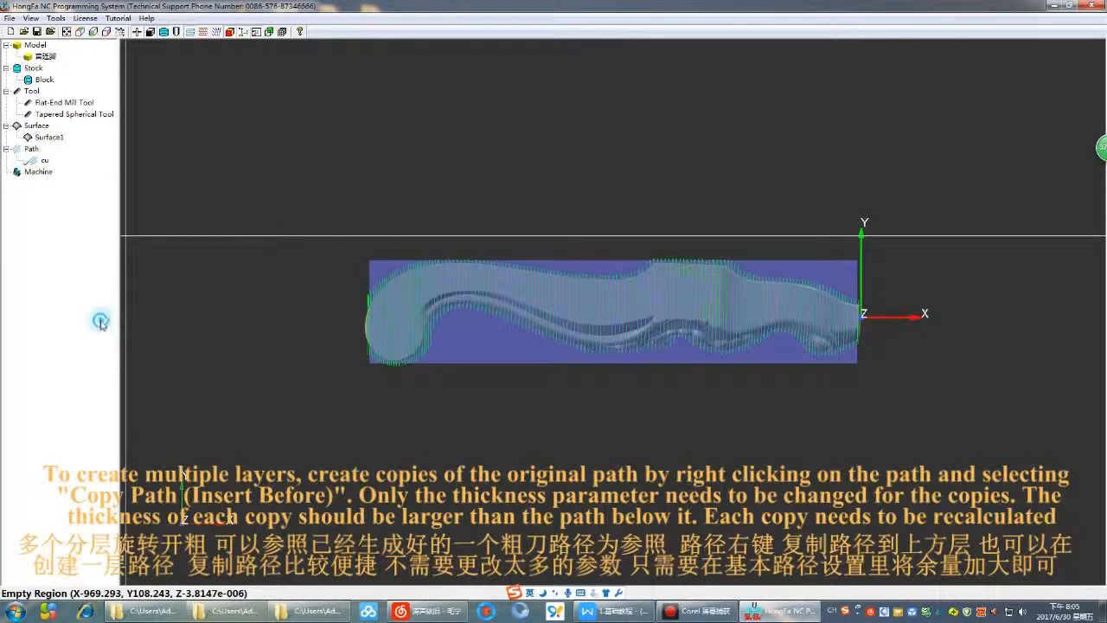
Insert a copy of the cu path before the original and name the copy cu2.
{"action": "right_click", "coordinate": [46, 162]}
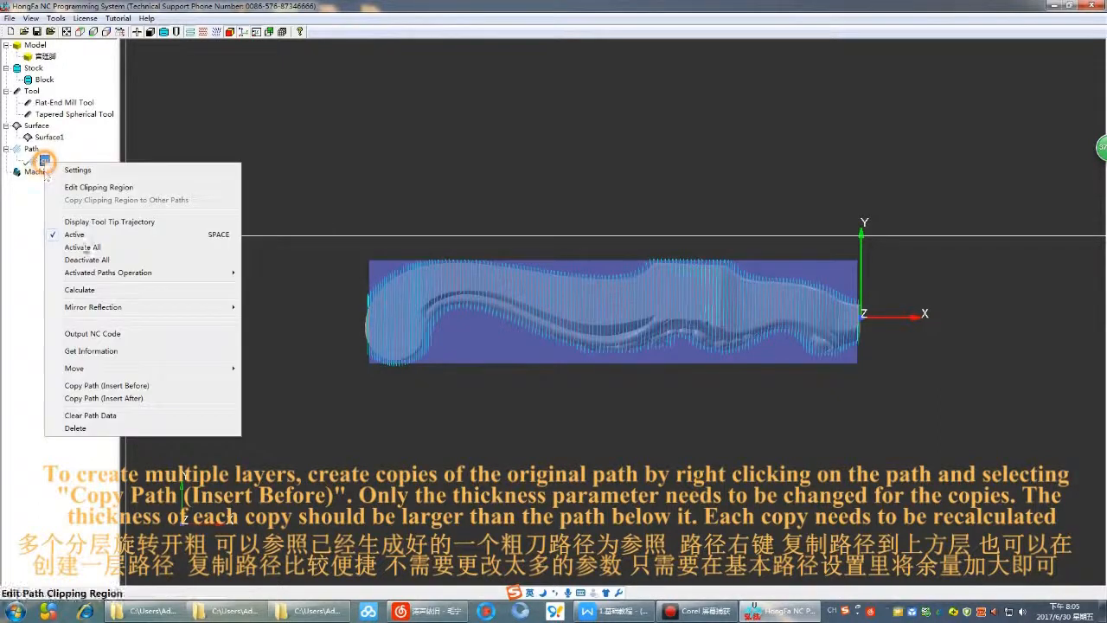
{"action": "left_click", "coordinate": [119, 386]}
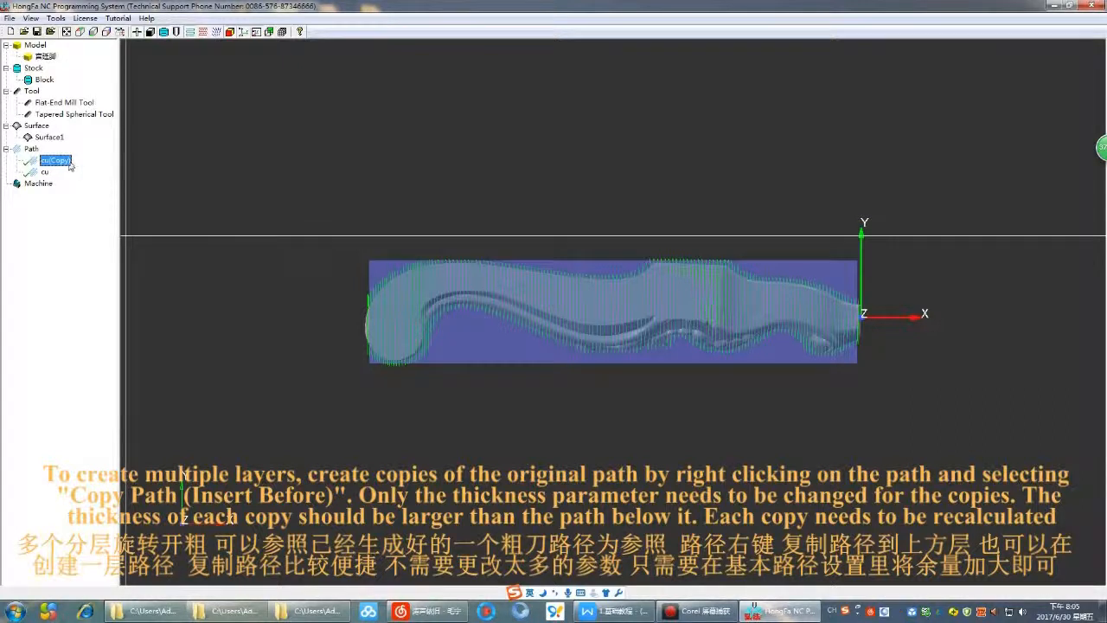
{"action": "right_click", "coordinate": [65, 165]}
{"action": "left_click", "coordinate": [73, 157]}
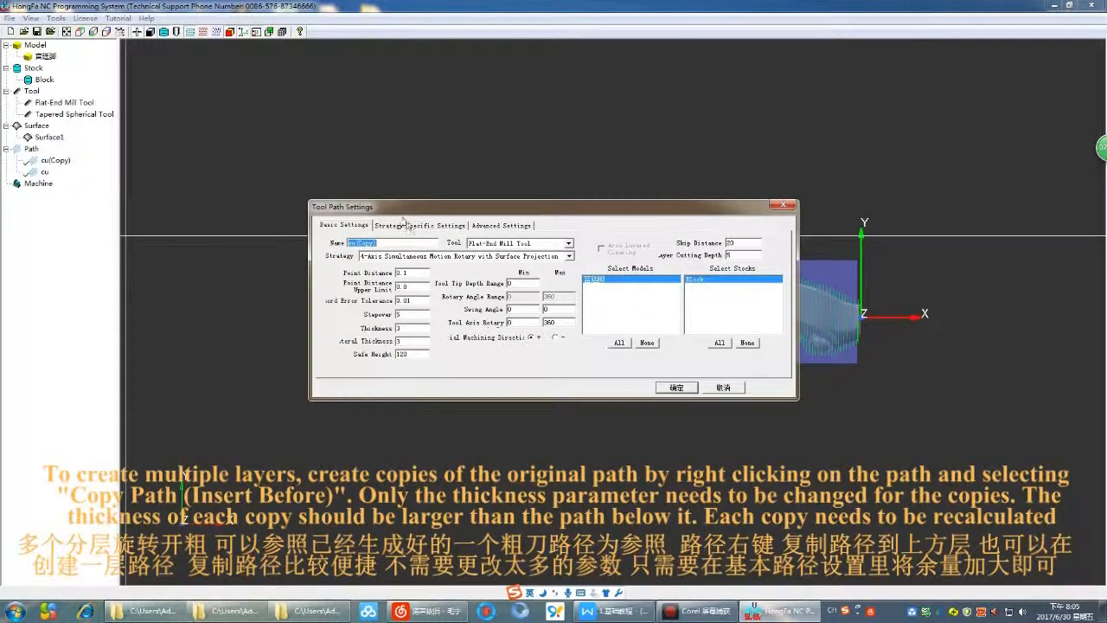
{"action": "type", "text": "c"}
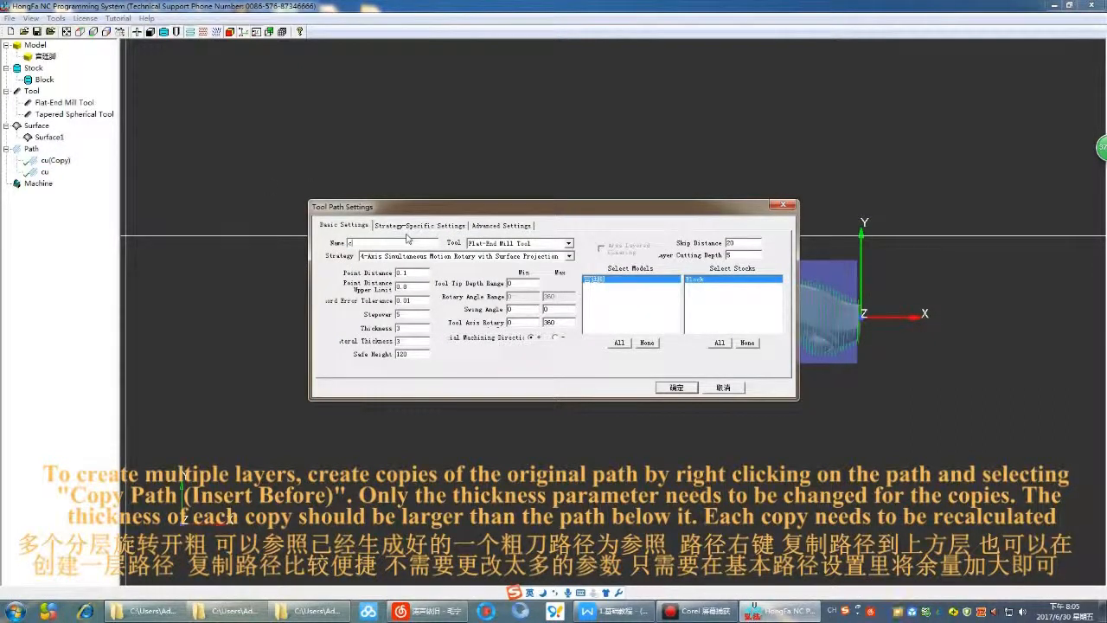
{"action": "type", "text": "u2"}
Set the thickness of cu2 to 13 and decline matching the lateral thickness, keeping it at 3.
{"action": "double_click", "coordinate": [398, 329]}
{"action": "type", "text": "13"}
{"action": "double_click", "coordinate": [400, 328]}
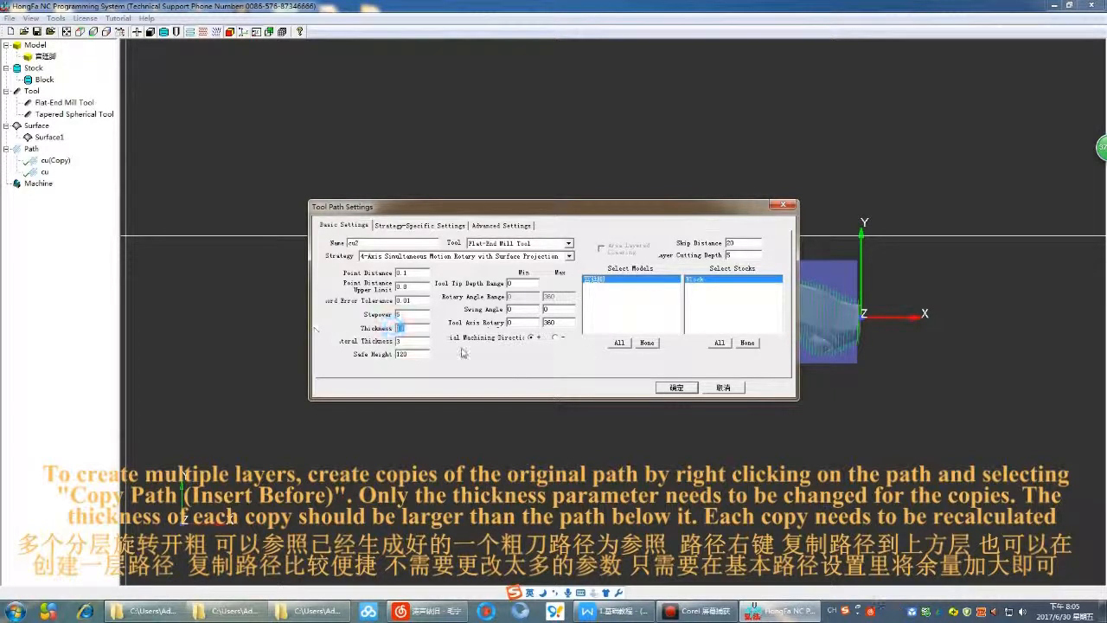
{"action": "left_click", "coordinate": [686, 391]}
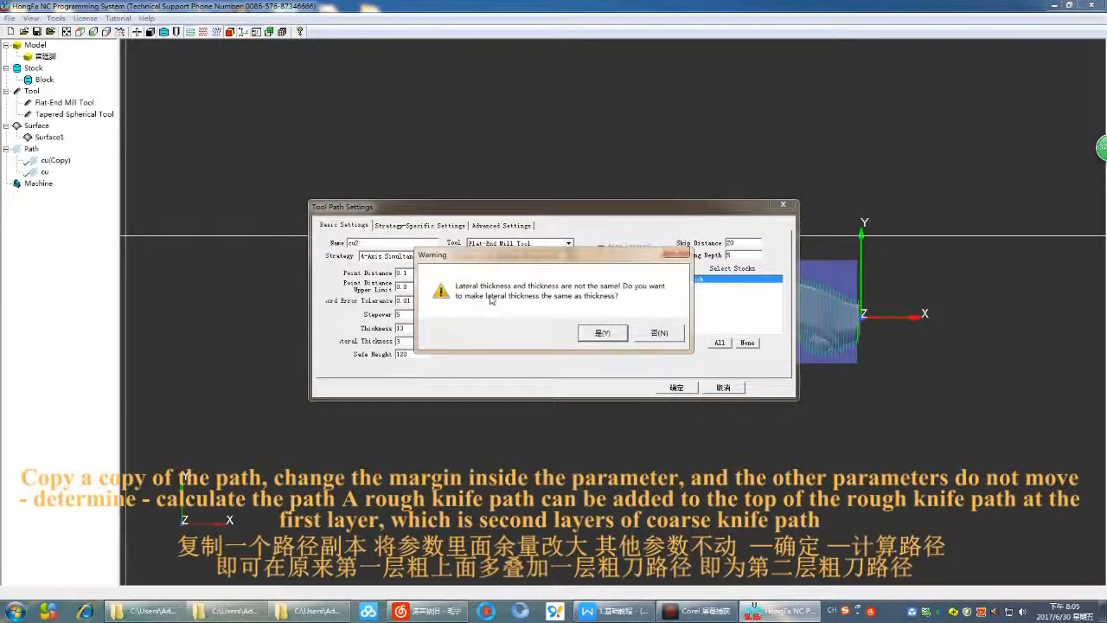
{"action": "left_click", "coordinate": [646, 333]}
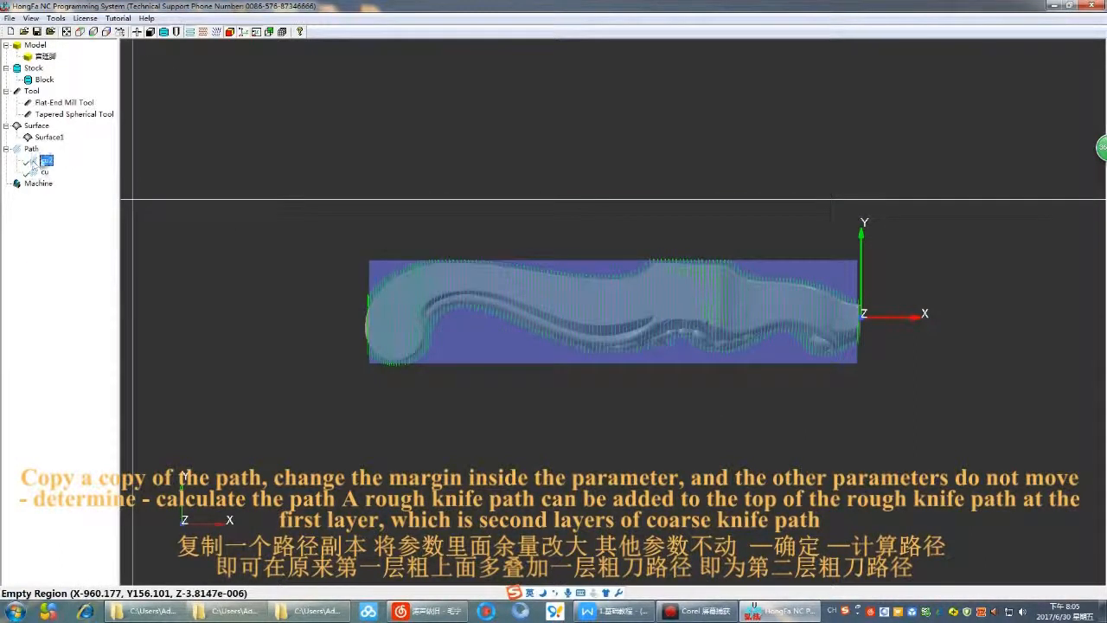
Calculate the cu2 path as the second roughing layer.
{"action": "right_click", "coordinate": [40, 160]}
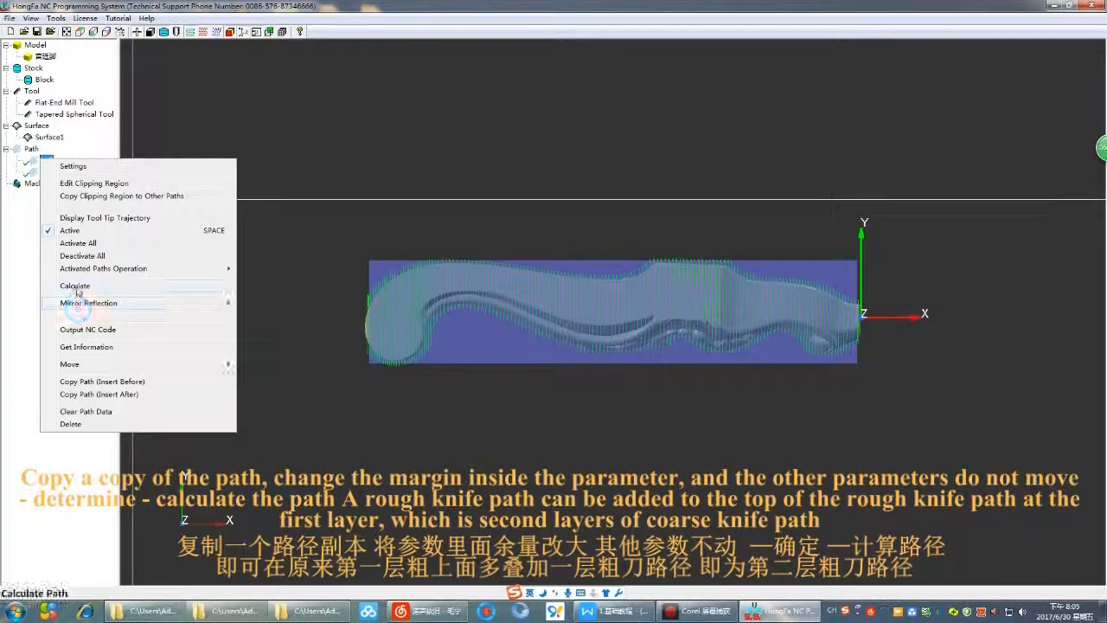
{"action": "left_click", "coordinate": [75, 287]}
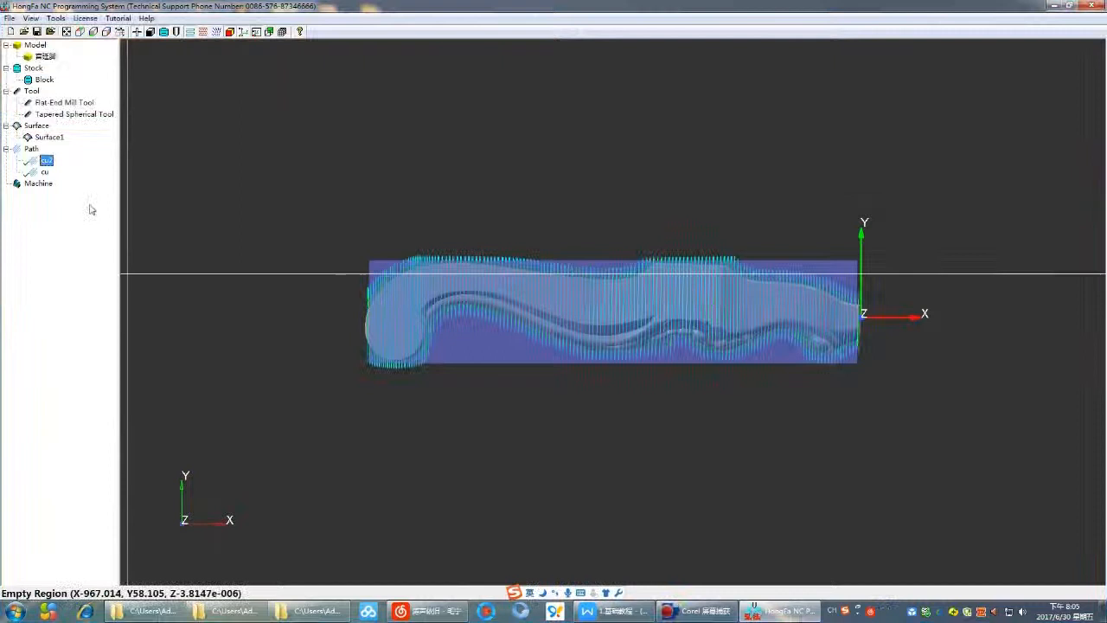
{"action": "middle_click_drag", "start_coordinate": [495, 335], "coordinate": [512, 263]}
Deactivate the cu path to inspect the cu2 layer alone on the leg.
{"action": "right_click", "coordinate": [44, 174]}
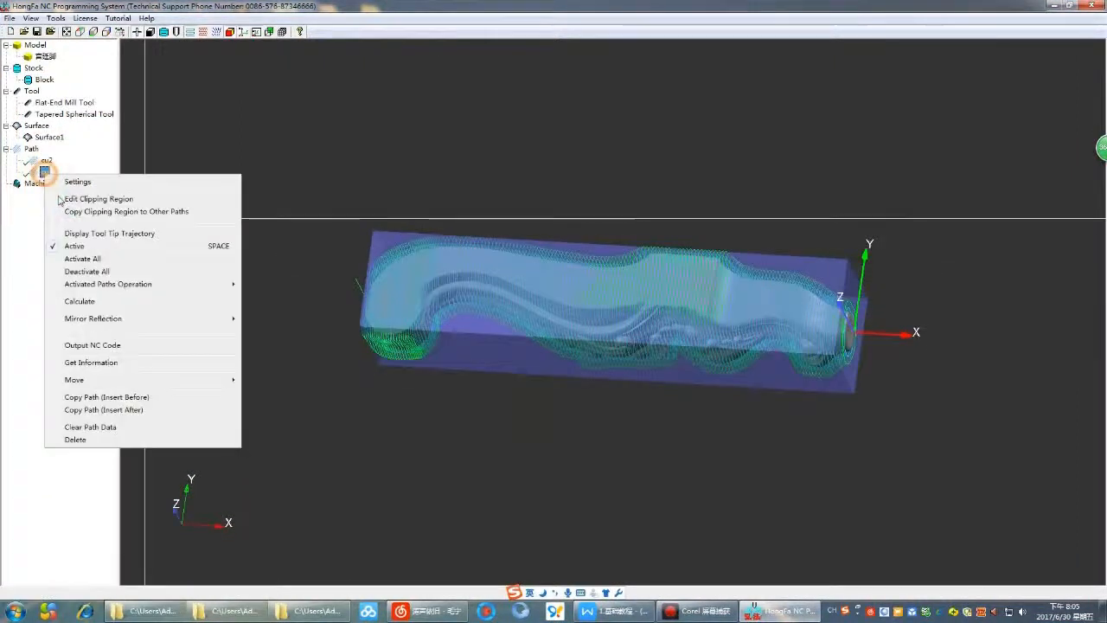
{"action": "left_click", "coordinate": [76, 246]}
{"action": "middle_click_drag", "start_coordinate": [596, 283], "coordinate": [781, 339]}
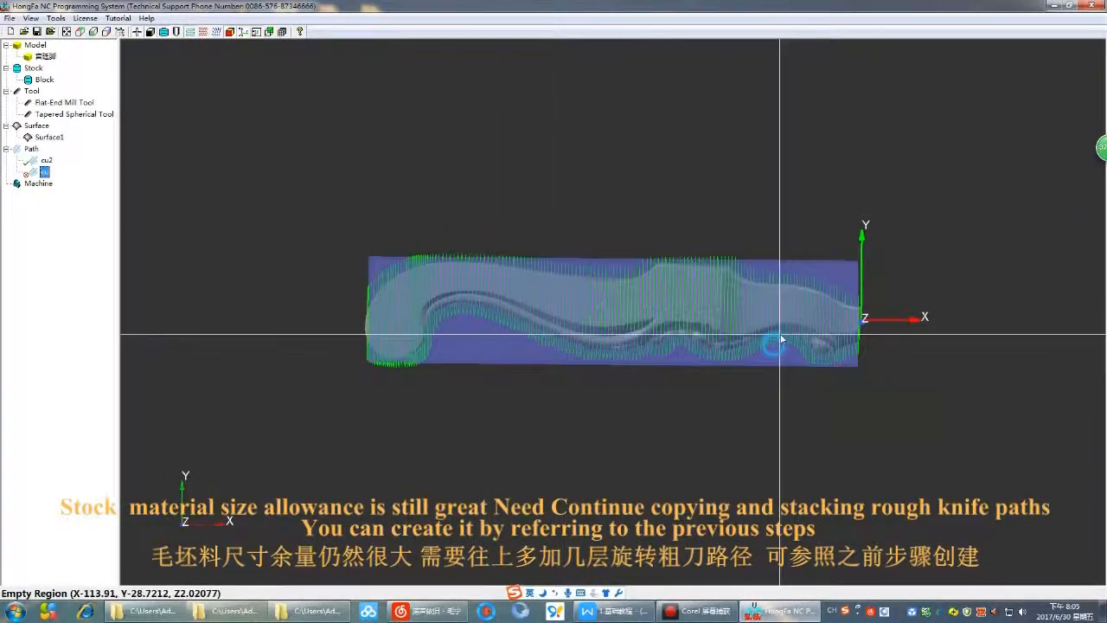
Insert a copy of the cu2 path before it and name the copy cu3.
{"action": "right_click", "coordinate": [45, 160]}
{"action": "left_click", "coordinate": [117, 386]}
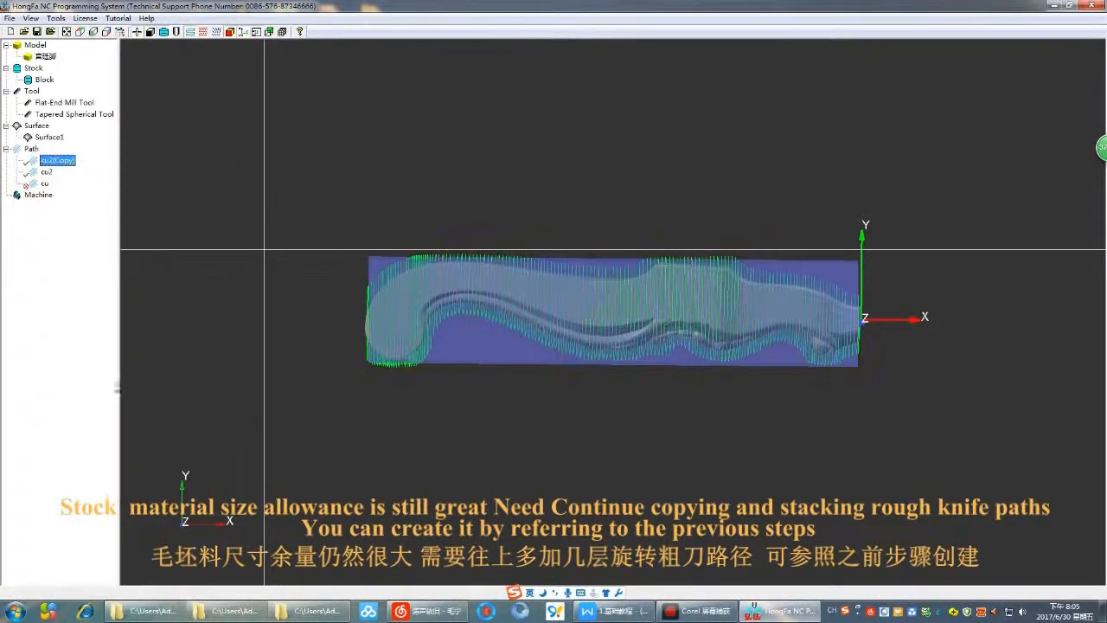
{"action": "right_click", "coordinate": [53, 160]}
{"action": "left_click", "coordinate": [187, 173]}
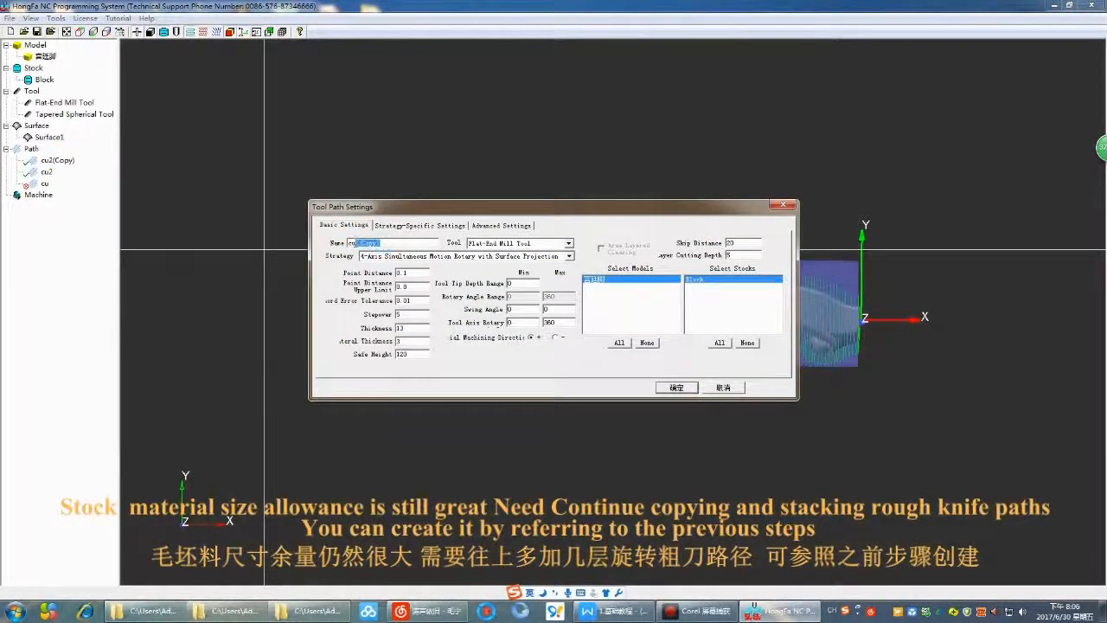
Set the thickness of cu3 to 23 and decline matching the lateral thickness, keeping it at 3.
{"action": "double_click", "coordinate": [398, 328]}
{"action": "type", "text": "23"}
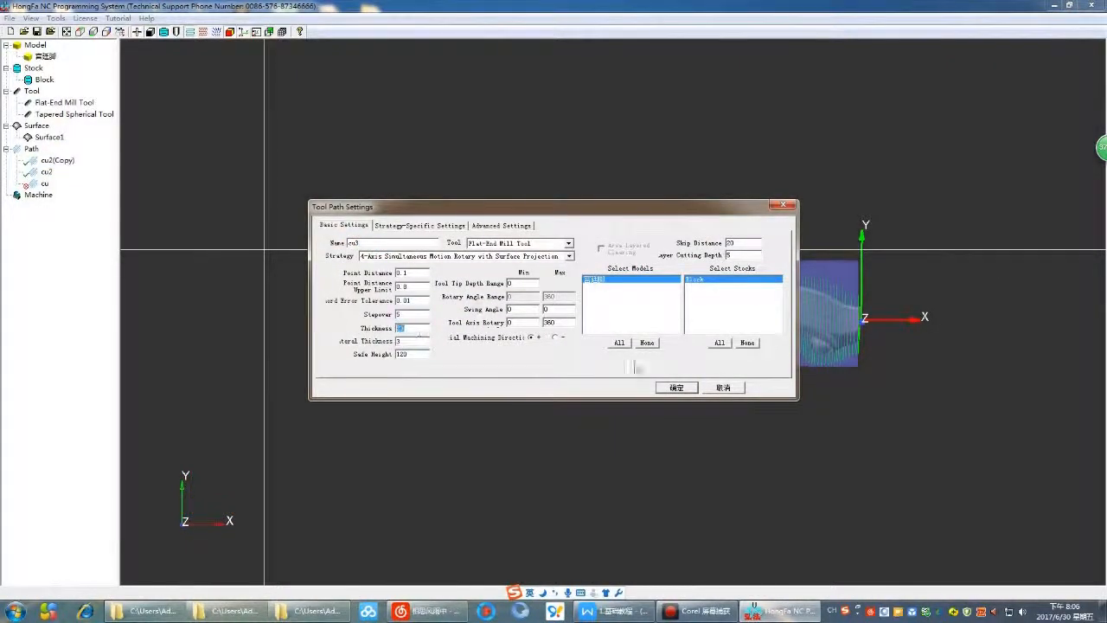
{"action": "left_click", "coordinate": [676, 388]}
{"action": "left_click", "coordinate": [655, 331]}
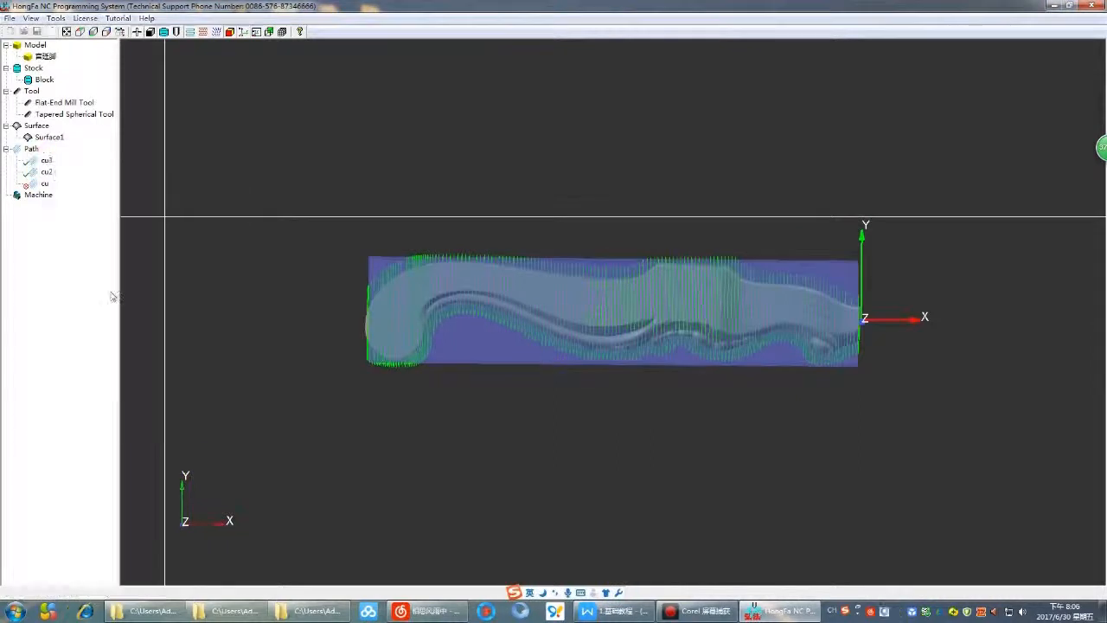
Activate all roughing paths and display them together on the leg.
{"action": "right_click", "coordinate": [44, 184]}
{"action": "left_click", "coordinate": [57, 270]}
{"action": "left_click", "coordinate": [80, 32]}
Deactivate the cu3 and cu2 paths so only the innermost cu layer is active.
{"action": "right_click", "coordinate": [34, 161]}
{"action": "left_click", "coordinate": [69, 230]}
{"action": "right_click", "coordinate": [46, 171]}
{"action": "left_click", "coordinate": [53, 232]}
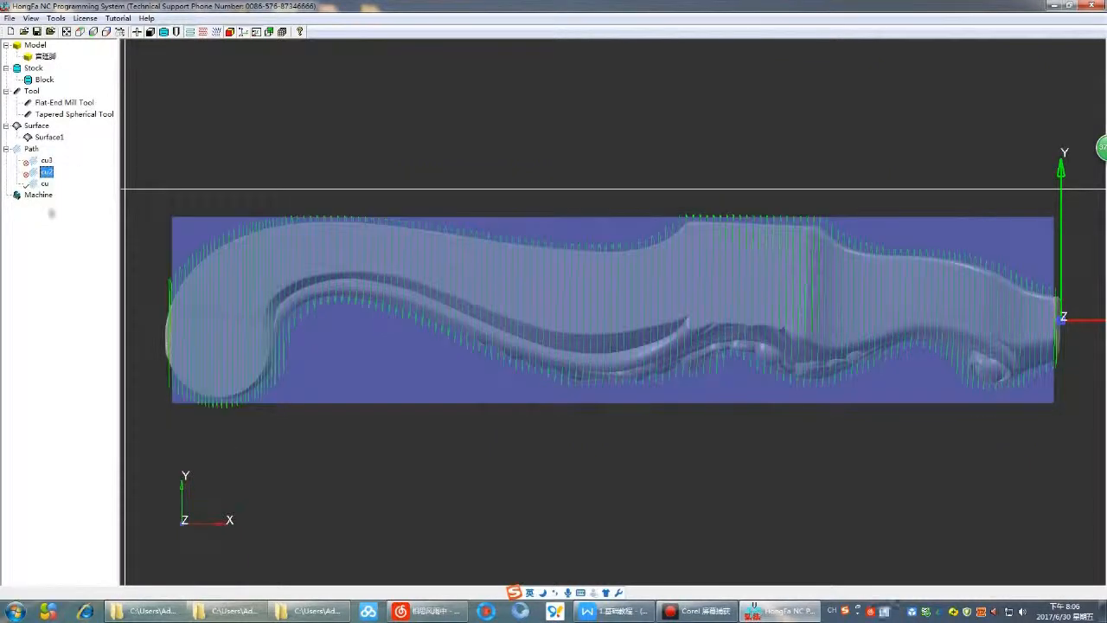
Reactivate every path so that cu, cu2 and cu3 are all active again.
{"action": "right_click", "coordinate": [33, 185]}
{"action": "right_click", "coordinate": [46, 171]}
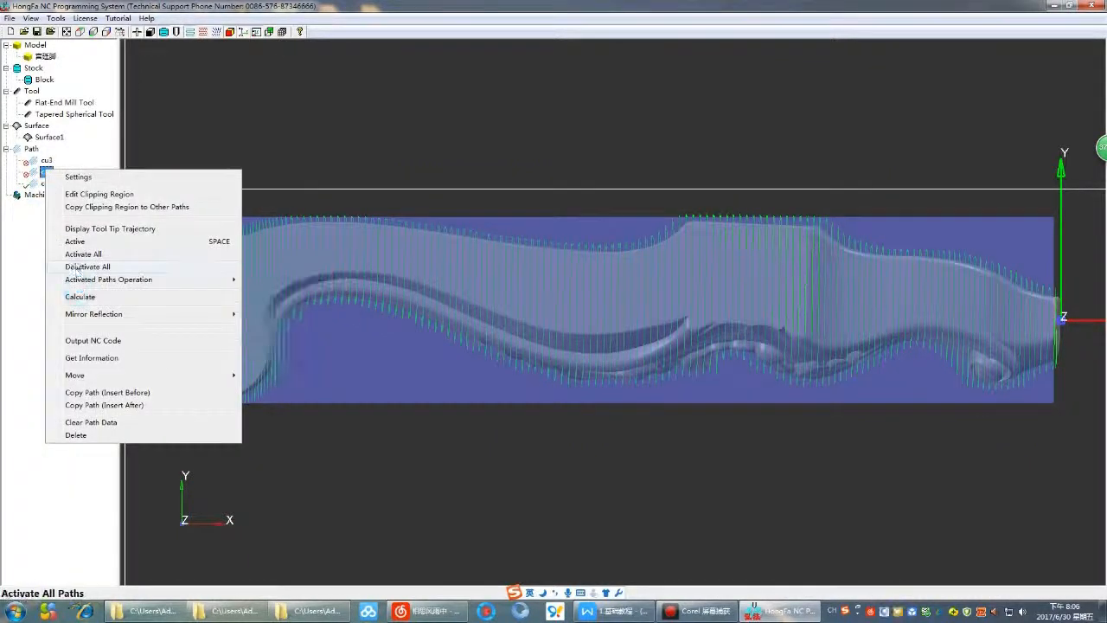
{"action": "left_click", "coordinate": [77, 255]}
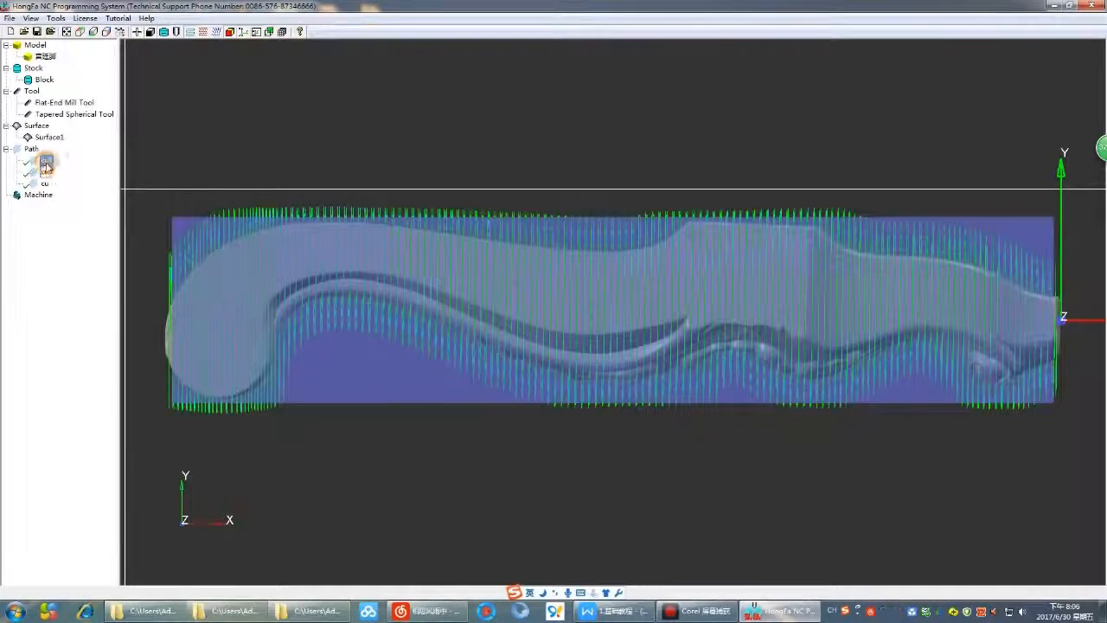
Copy cu3 ahead of the existing paths, name the copy cu4, set its thickness to 33 and decline matching the lateral thickness.
{"action": "right_click", "coordinate": [46, 161]}
{"action": "left_click", "coordinate": [108, 386]}
{"action": "right_click", "coordinate": [46, 160]}
{"action": "left_click", "coordinate": [78, 170]}
{"action": "left_click_drag", "start_coordinate": [409, 328], "coordinate": [382, 327]}
{"action": "type", "text": "33"}
{"action": "left_click_drag", "start_coordinate": [395, 245], "coordinate": [358, 244]}
{"action": "type", "text": "4"}
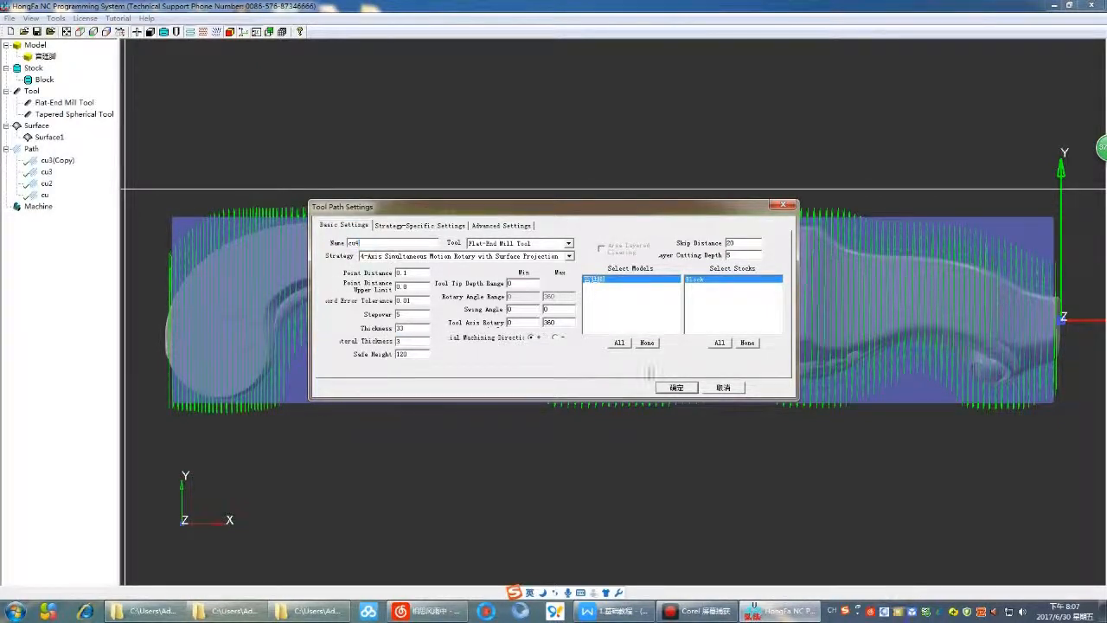
{"action": "left_click", "coordinate": [678, 390]}
{"action": "left_click", "coordinate": [655, 332]}
{"action": "right_click", "coordinate": [45, 164]}
{"action": "left_click", "coordinate": [8, 215]}
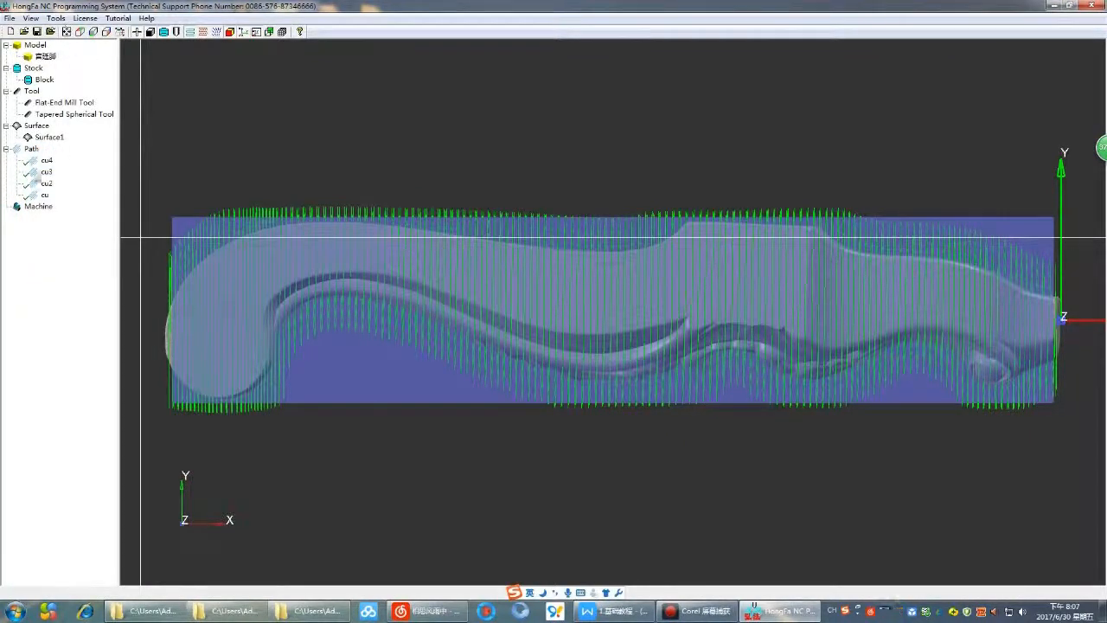
Deactivate all roughing paths and create a new tool path named jing.
{"action": "right_click", "coordinate": [42, 163]}
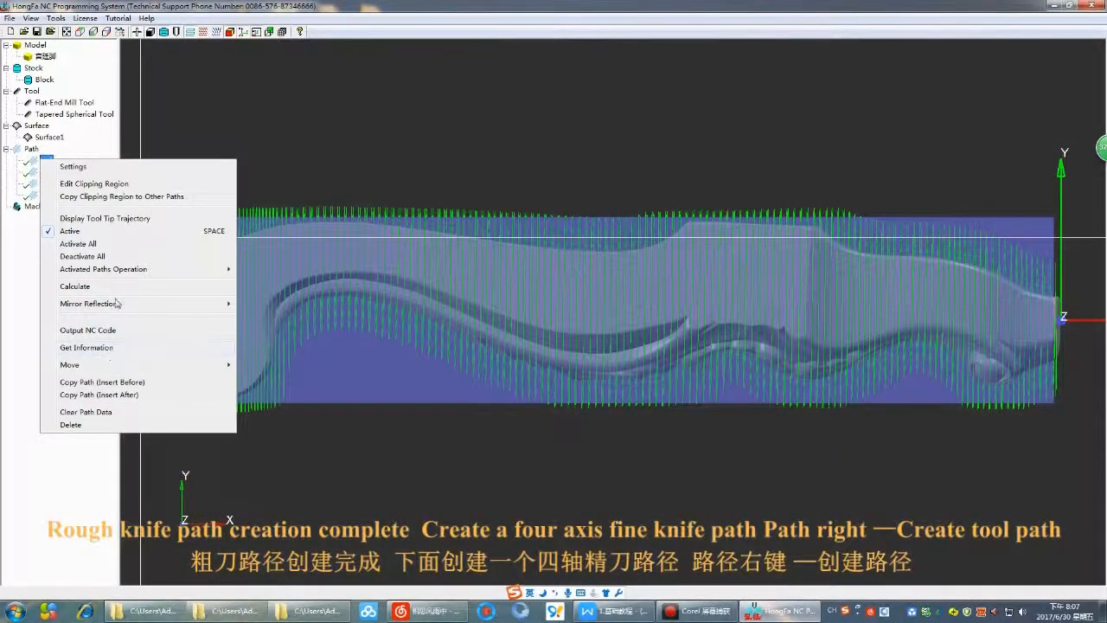
{"action": "left_click", "coordinate": [114, 257]}
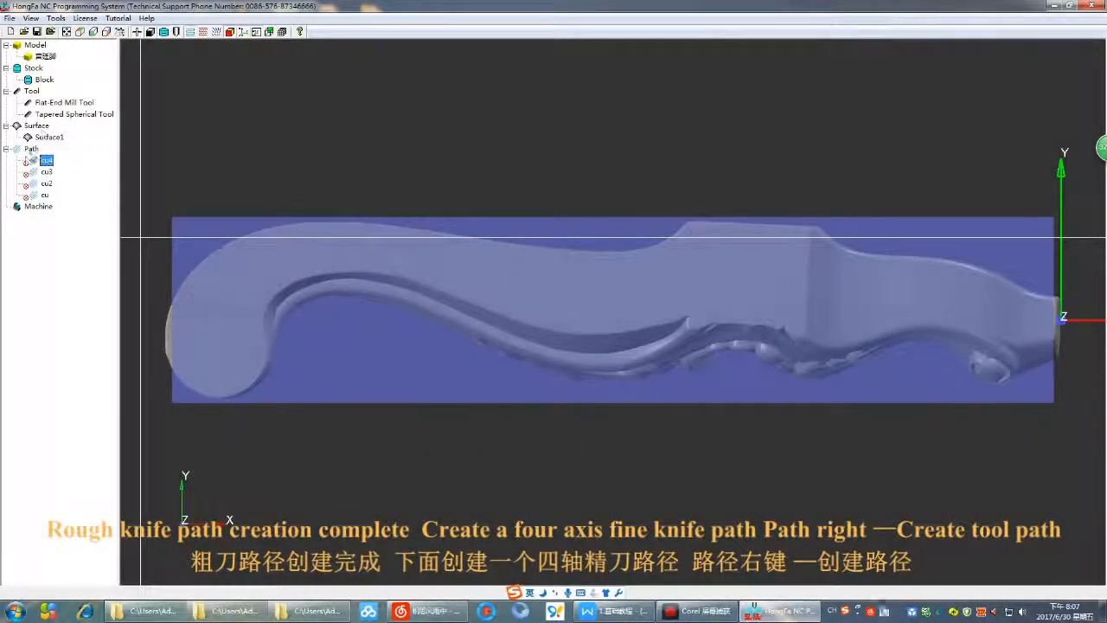
{"action": "right_click", "coordinate": [31, 151]}
{"action": "left_click", "coordinate": [43, 158]}
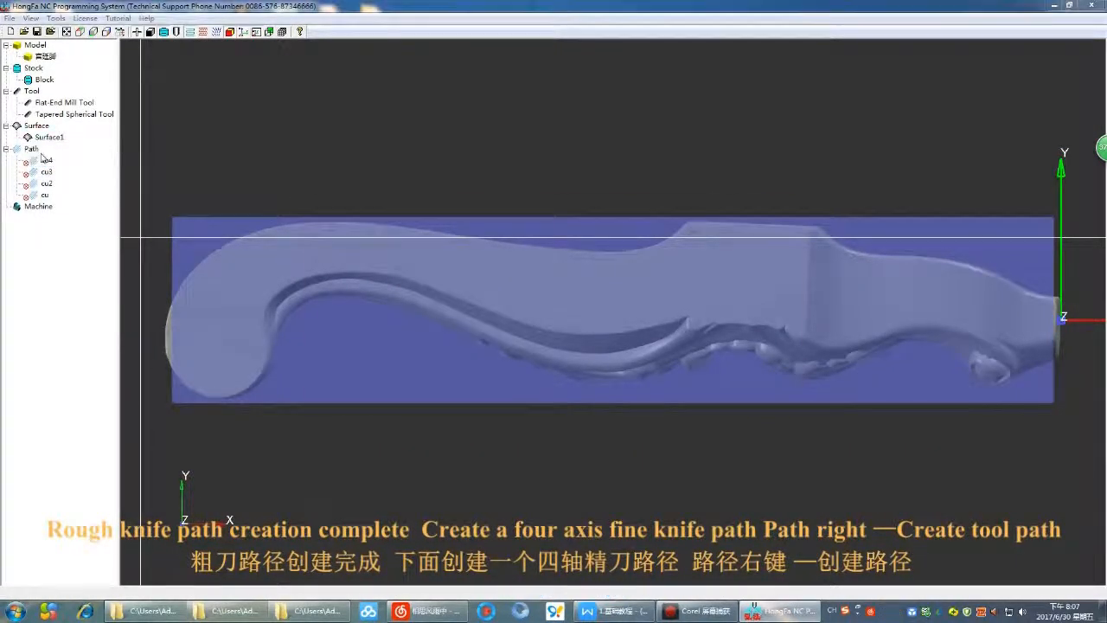
{"action": "type", "text": "jing"}
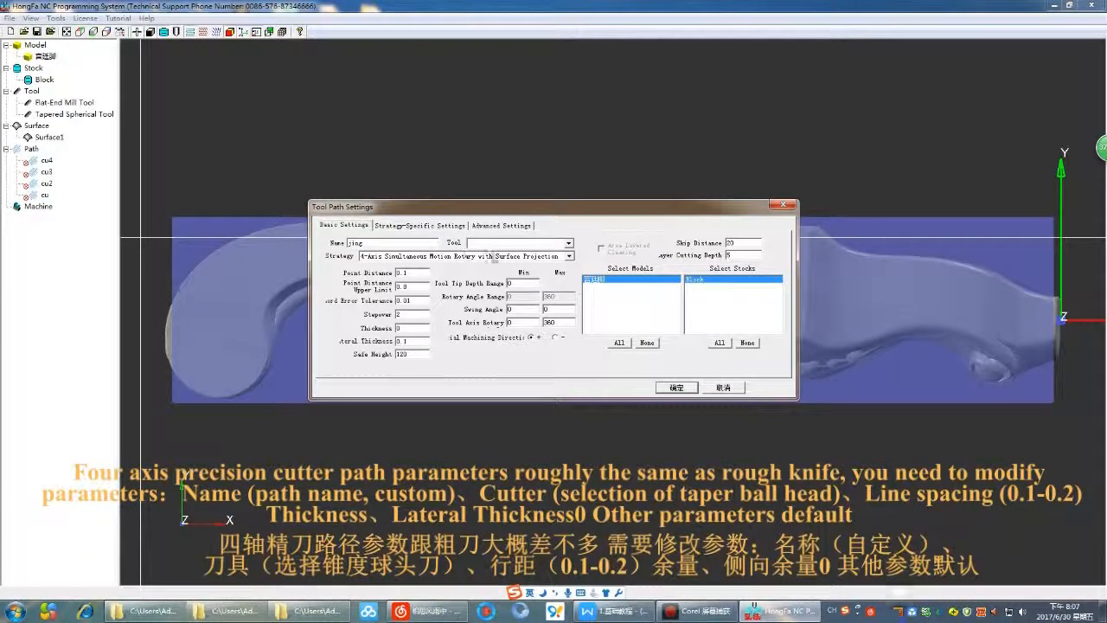
Assign the Tapered Spherical Tool to jing and choose the 4-Axis Simultaneous Motion Rotary with Surface Projection strategy.
{"action": "left_click", "coordinate": [503, 259]}
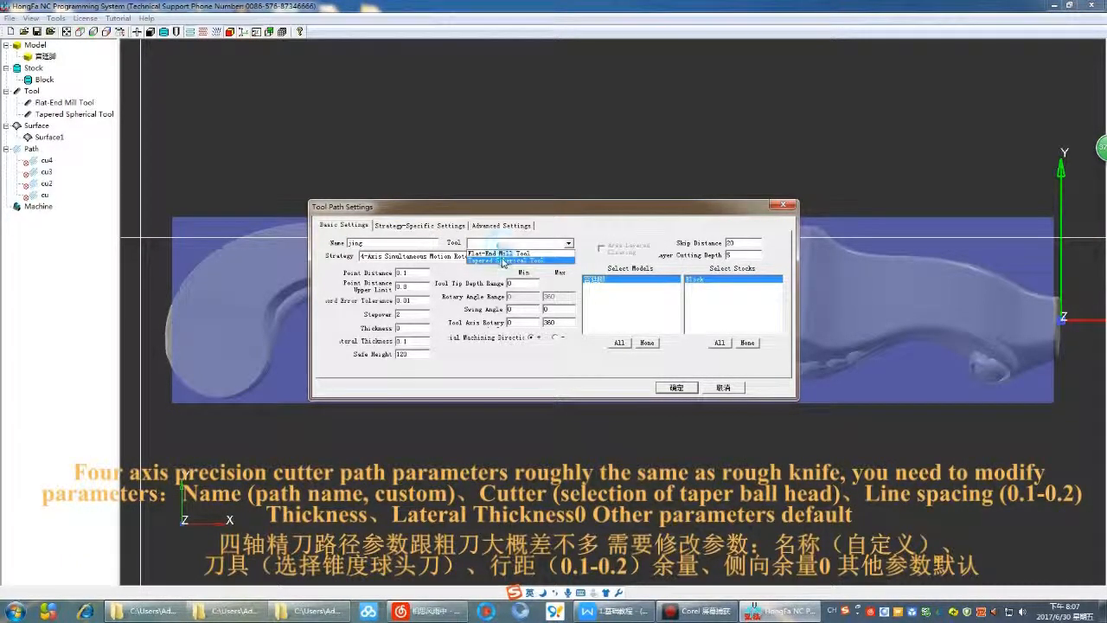
{"action": "left_click", "coordinate": [498, 257]}
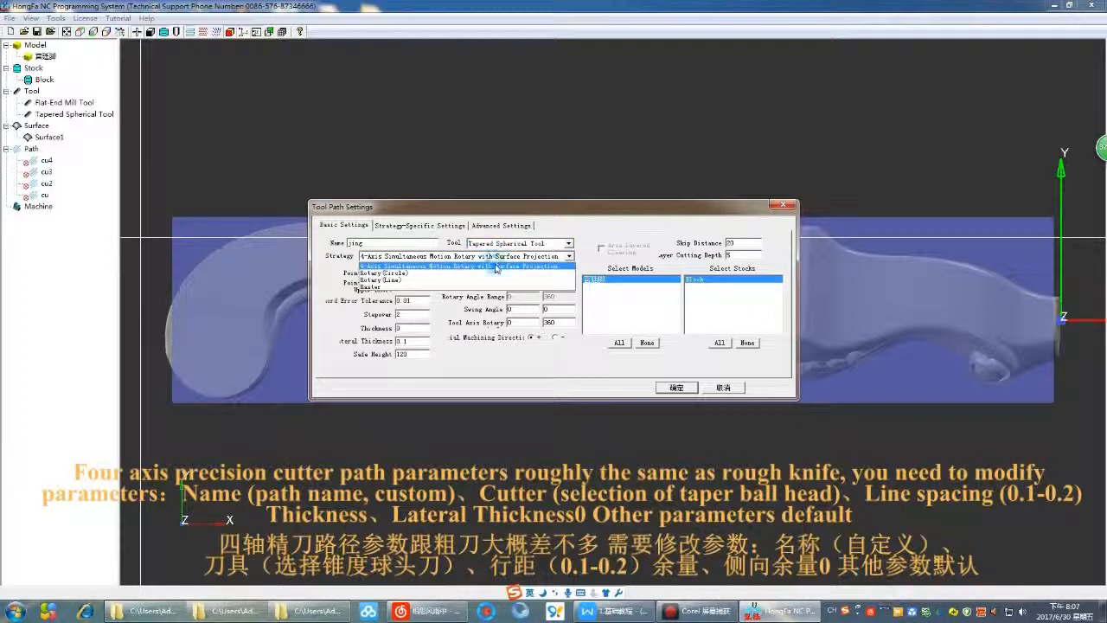
{"action": "left_click", "coordinate": [498, 268]}
{"action": "left_click", "coordinate": [420, 273]}
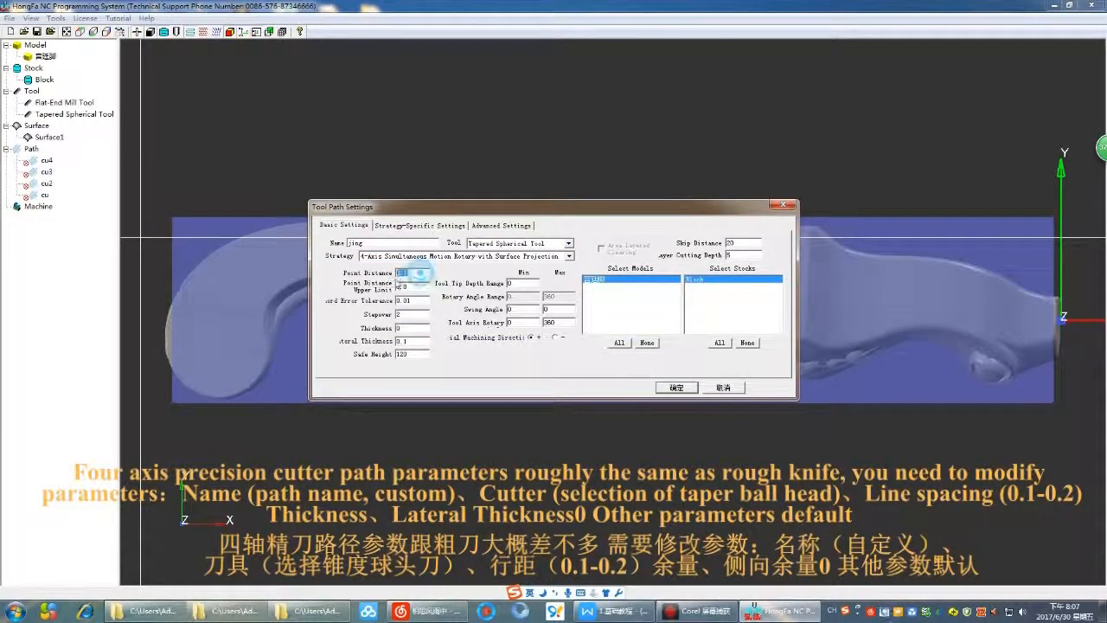
{"action": "key", "text": "Tab"}
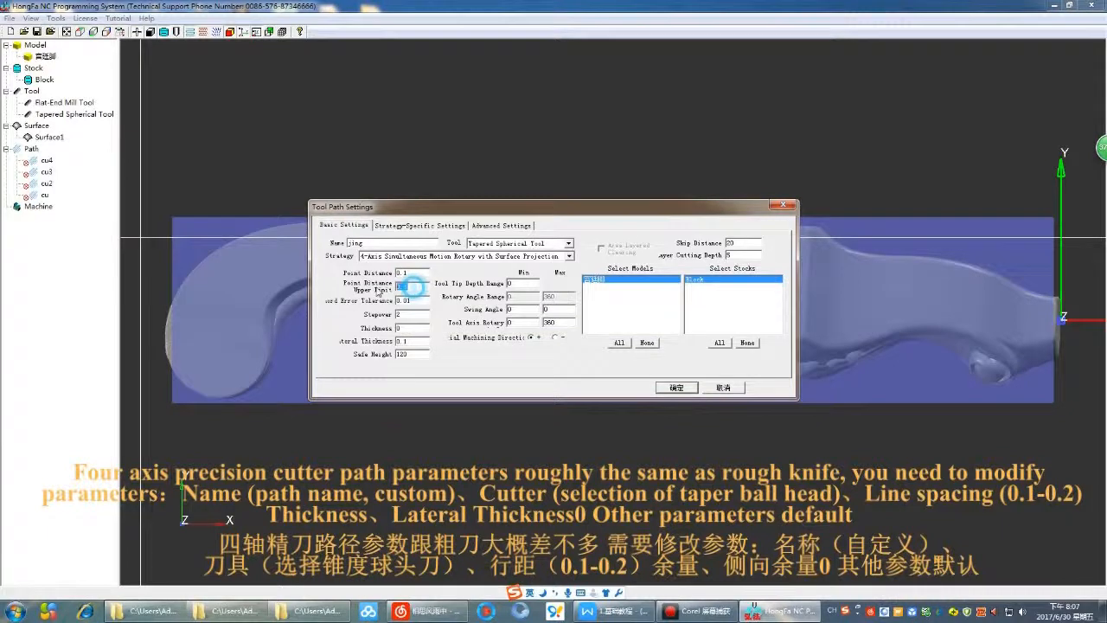
{"action": "left_click", "coordinate": [420, 301]}
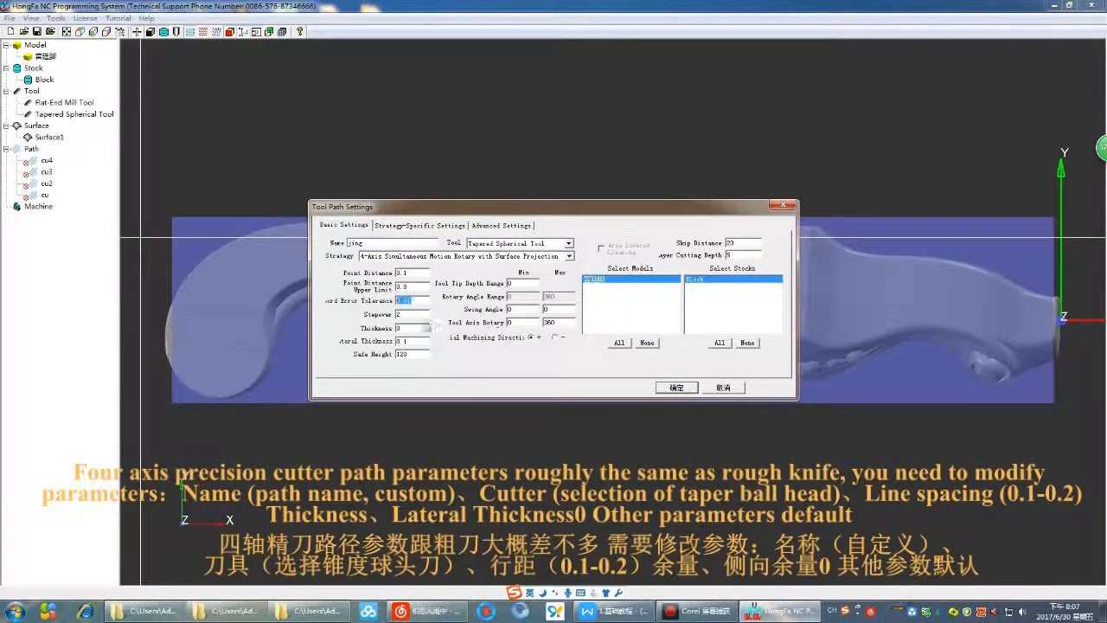
Set the stepover of jing to 0.2 and its lateral thickness to 0.
{"action": "key", "text": "Tab"}
{"action": "type", "text": "0.1"}
{"action": "key", "text": "BackSpace"}
{"action": "type", "text": "2"}
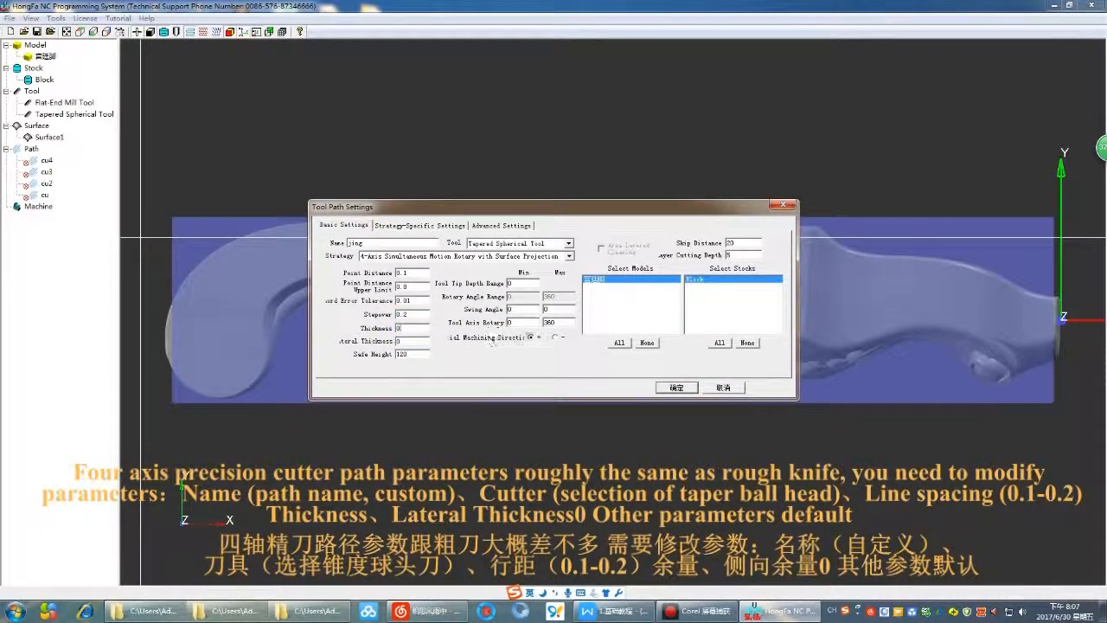
Project jing from Surface1 with the v direction set to negative, and accept the path settings.
{"action": "left_click", "coordinate": [407, 225]}
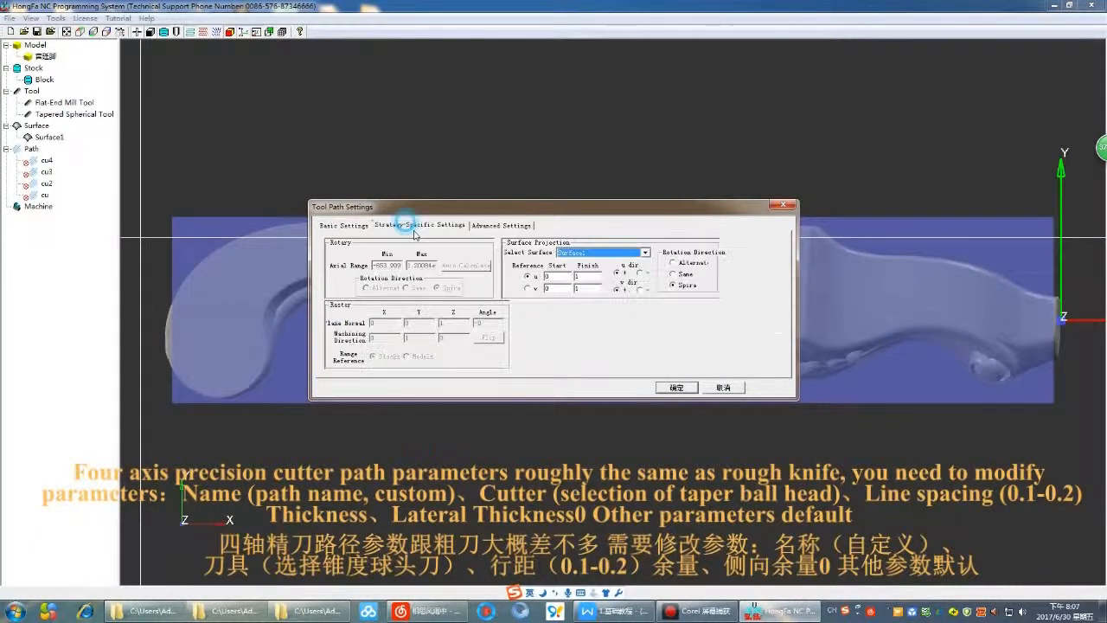
{"action": "left_click", "coordinate": [641, 290]}
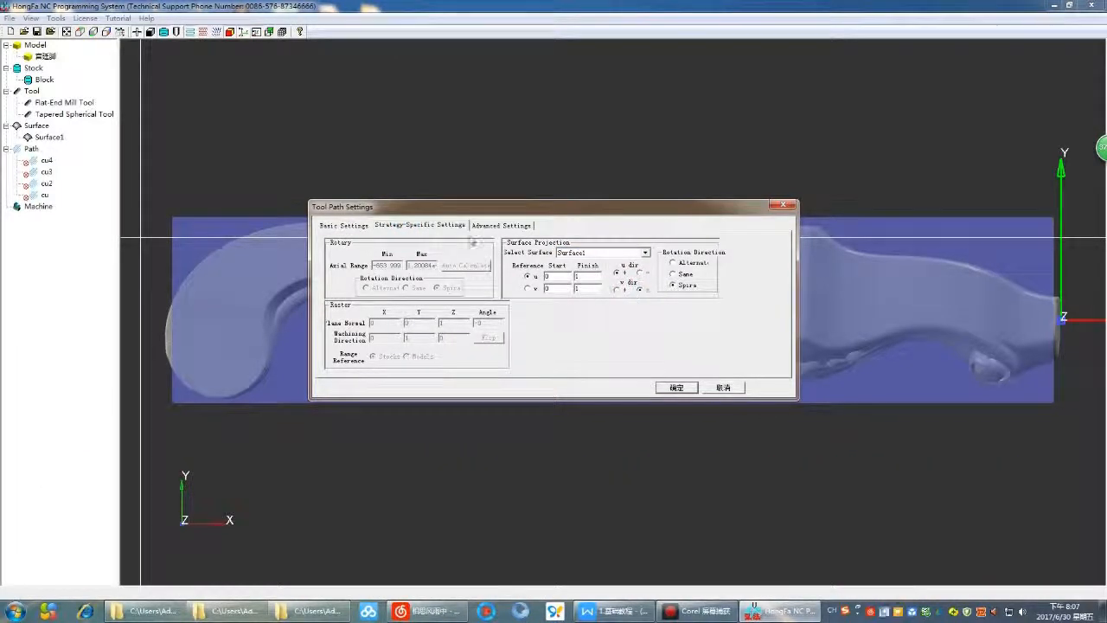
{"action": "left_click", "coordinate": [407, 225]}
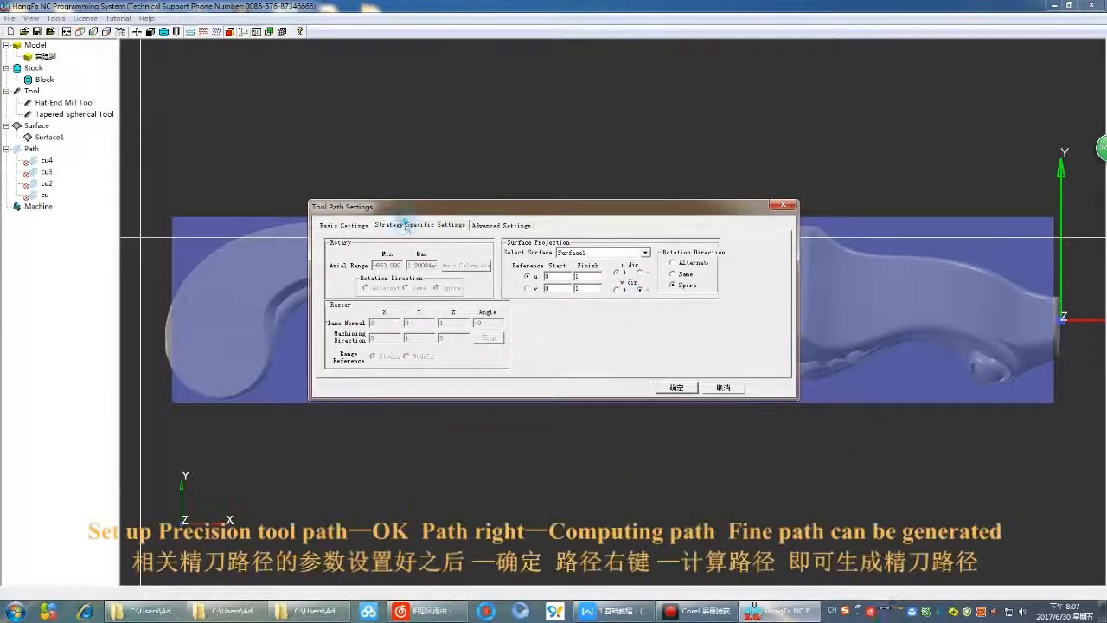
{"action": "left_click", "coordinate": [679, 391]}
Reopen the settings of jing to revise its stepover, and calculate the finishing path.
{"action": "right_click", "coordinate": [41, 210]}
{"action": "left_click", "coordinate": [52, 217]}
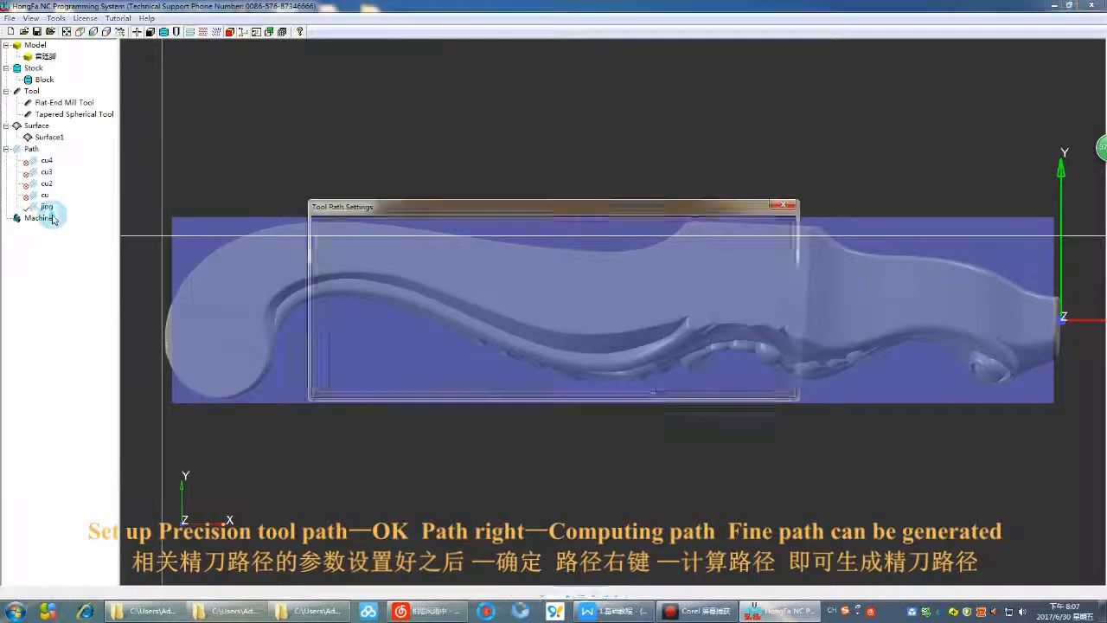
{"action": "left_click_drag", "start_coordinate": [408, 313], "coordinate": [361, 316]}
{"action": "left_click", "coordinate": [690, 393]}
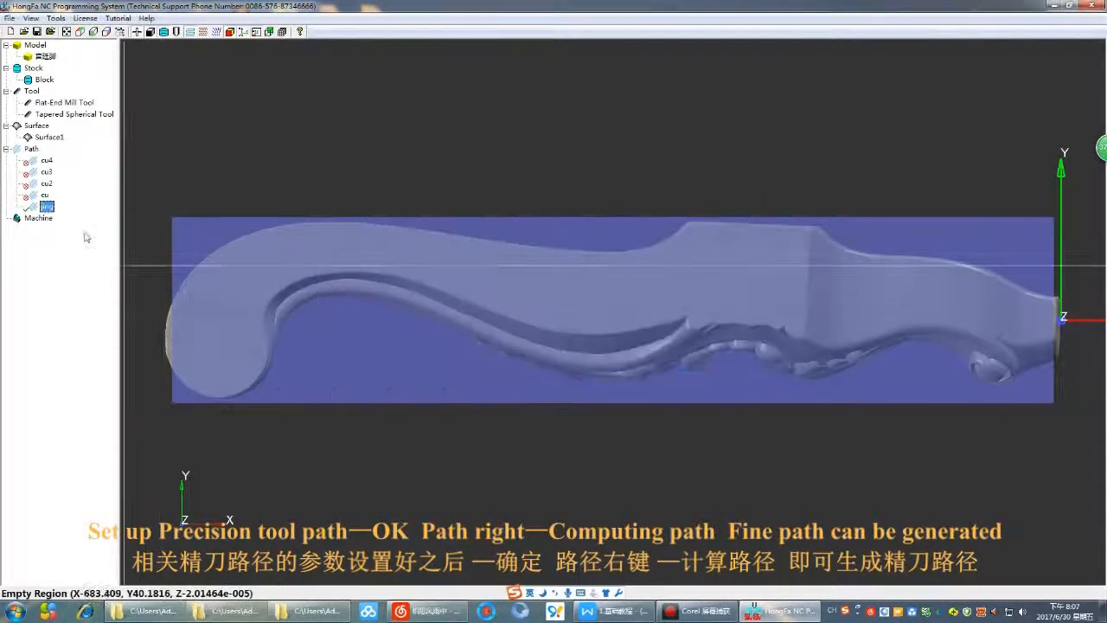
{"action": "right_click", "coordinate": [48, 211]}
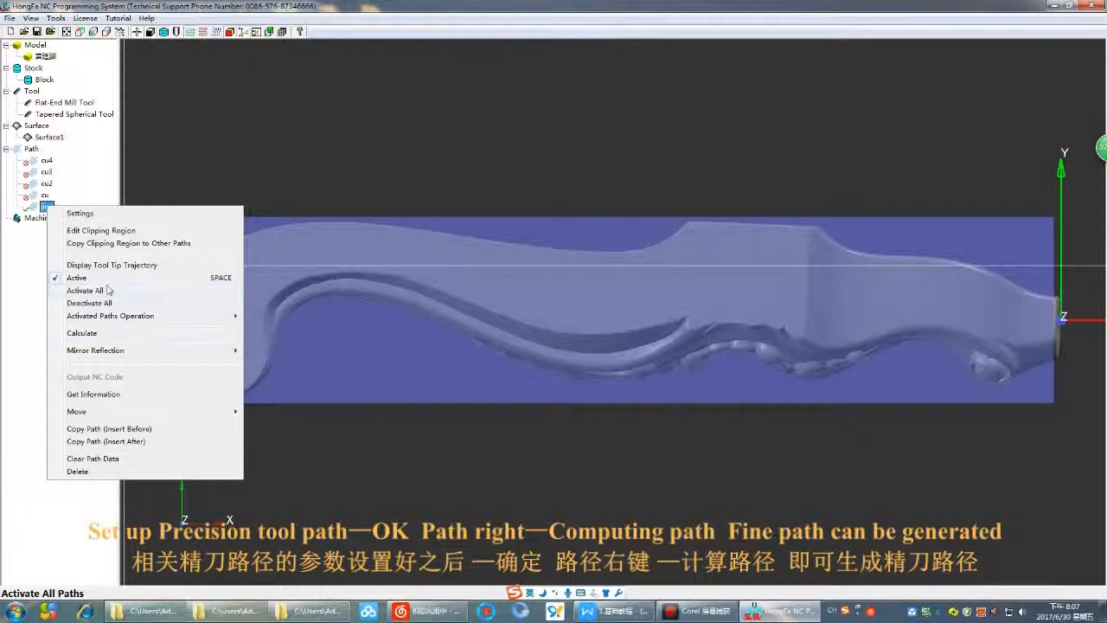
{"action": "left_click", "coordinate": [108, 336]}
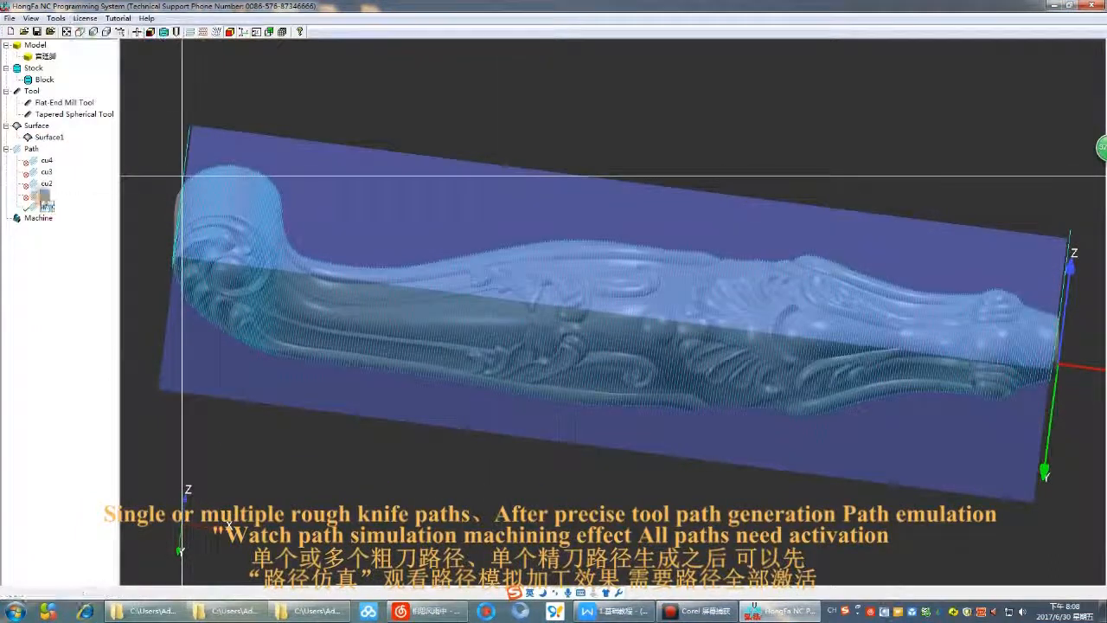
Activate all roughing and finishing paths from cu4 to jing.
{"action": "right_click", "coordinate": [45, 194]}
{"action": "left_click", "coordinate": [94, 284]}
{"action": "left_click", "coordinate": [47, 161]}
Enter simulation mode and examine the simulated machining of the leg from several angles.
{"action": "middle_click_drag", "start_coordinate": [865, 394], "coordinate": [398, 281]}
{"action": "left_click", "coordinate": [55, 18]}
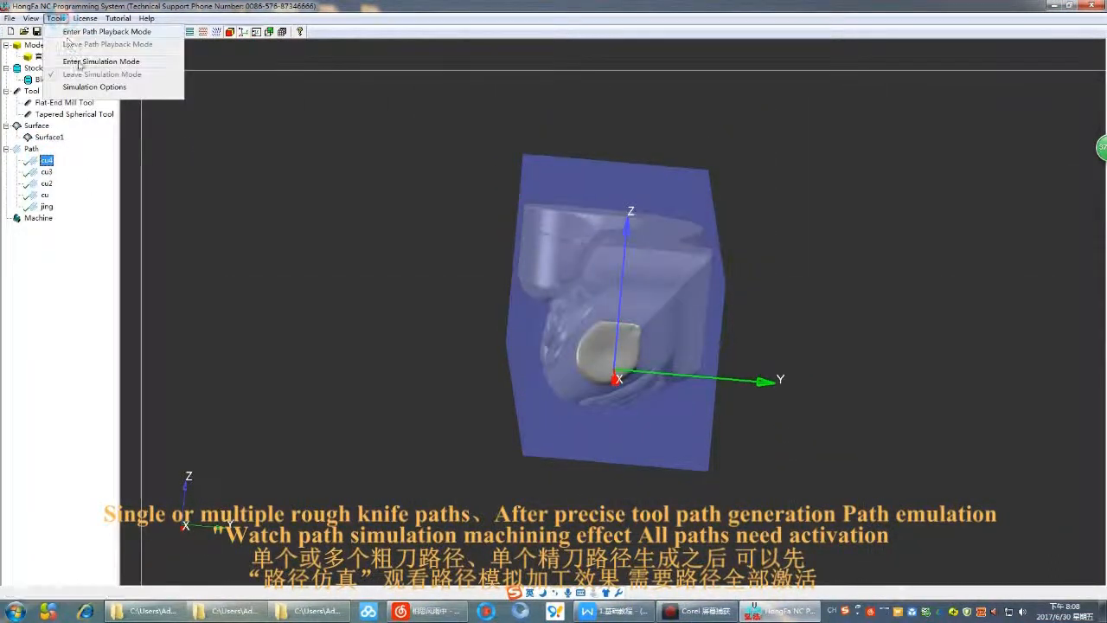
{"action": "left_click", "coordinate": [95, 30]}
{"action": "middle_click_drag", "start_coordinate": [448, 186], "coordinate": [586, 311]}
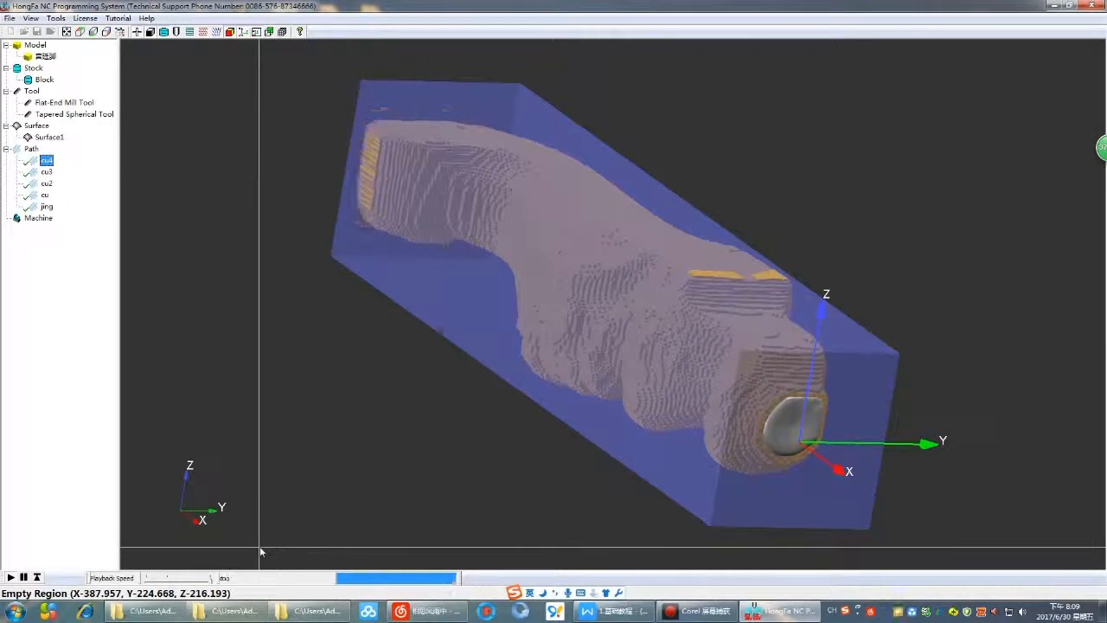
{"action": "middle_click_drag", "start_coordinate": [487, 504], "coordinate": [173, 277]}
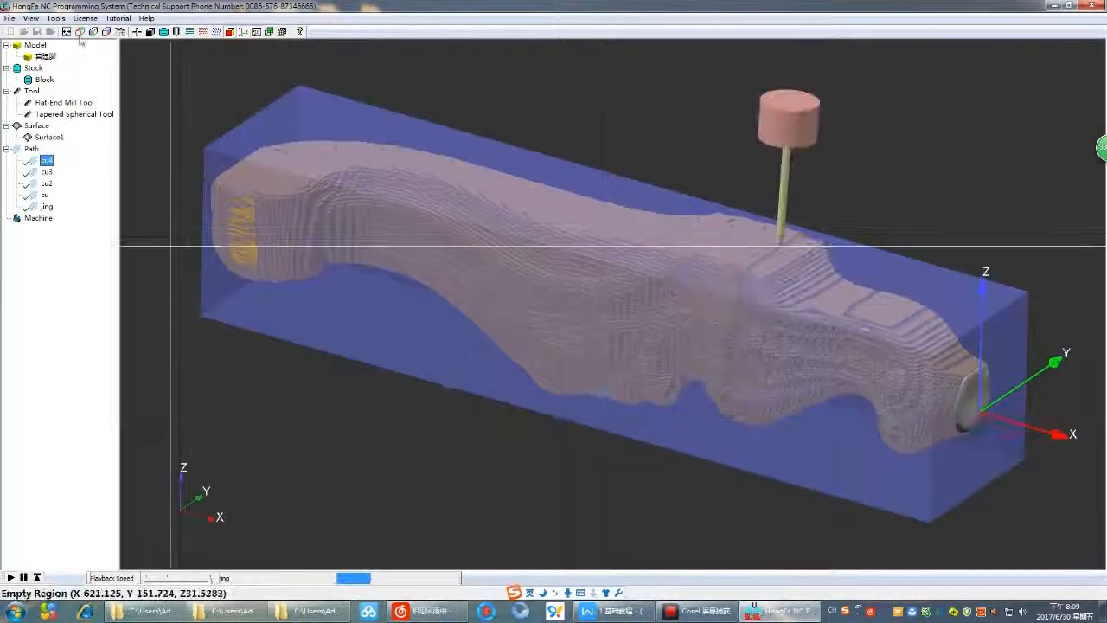
Leave simulation mode and restore the fitted top view of the leg.
{"action": "left_click", "coordinate": [54, 17]}
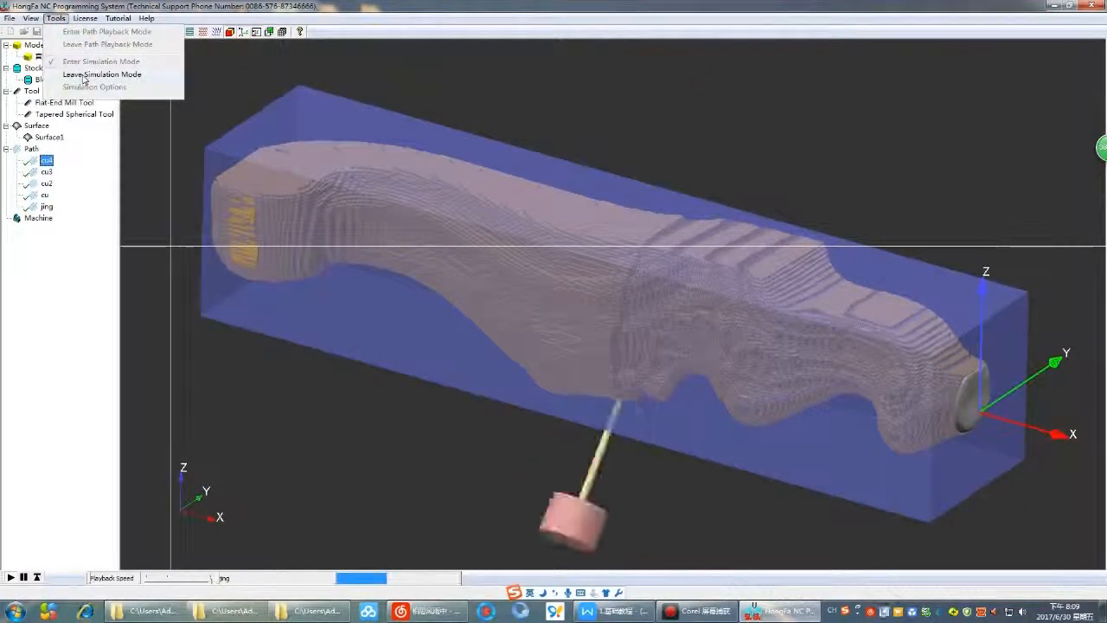
{"action": "left_click", "coordinate": [82, 74]}
{"action": "left_click", "coordinate": [79, 32]}
{"action": "left_click", "coordinate": [66, 32]}
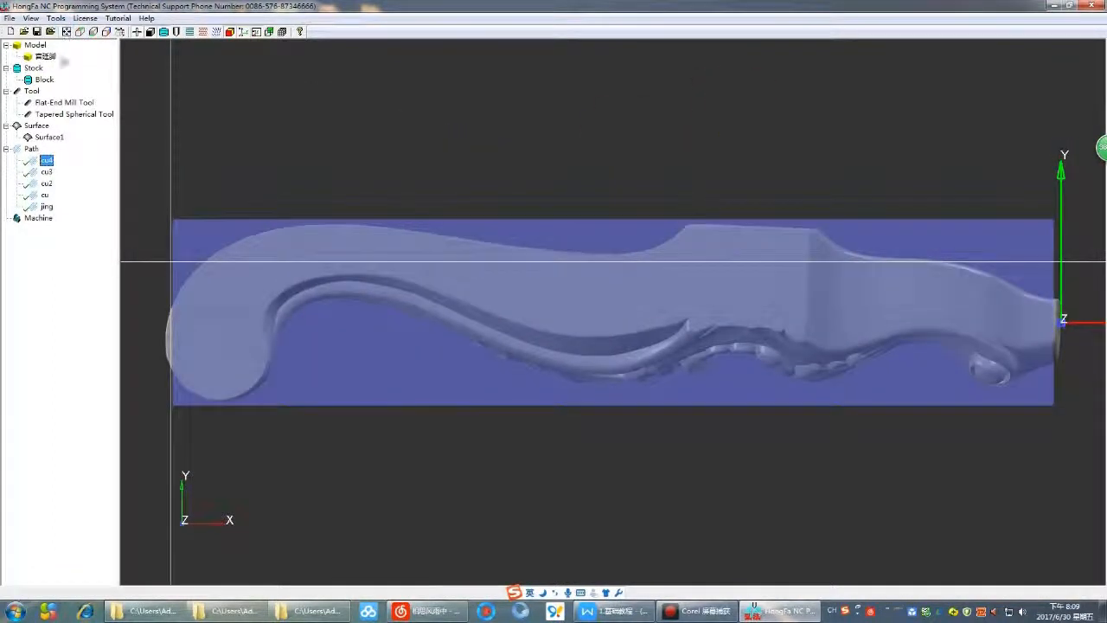
{"action": "right_click", "coordinate": [38, 204]}
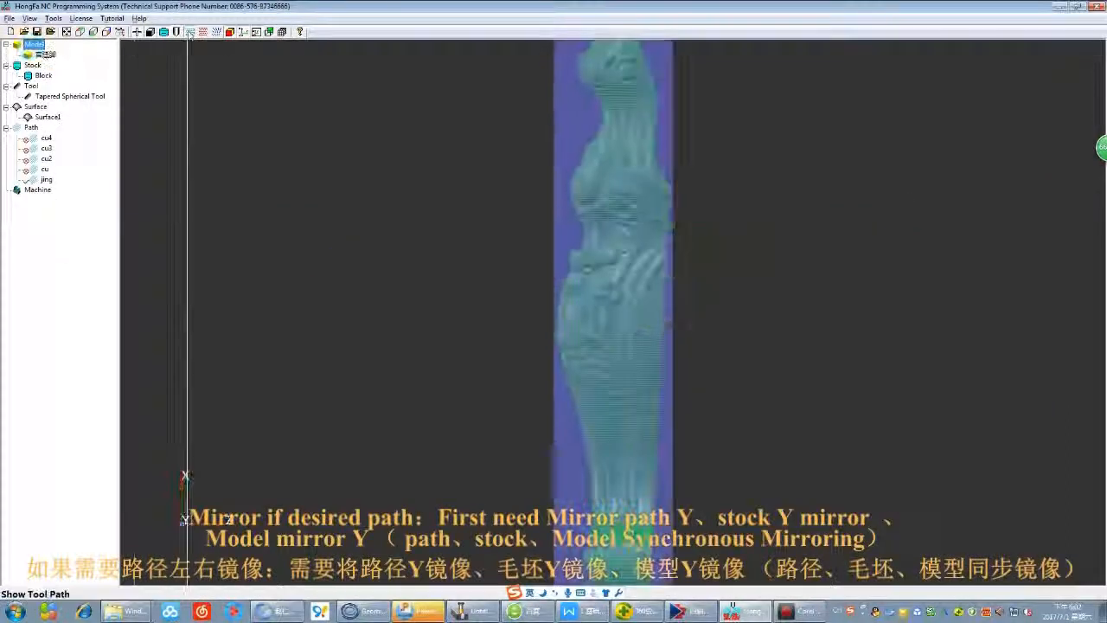
Mirror the jing finishing path in Y with the tool path shown on the leg.
{"action": "left_click", "coordinate": [190, 32]}
{"action": "right_click", "coordinate": [50, 180]}
{"action": "mouse_move", "coordinate": [199, 326]}
{"action": "left_click", "coordinate": [262, 342]}
{"action": "left_click", "coordinate": [190, 33]}
{"action": "right_click", "coordinate": [44, 180]}
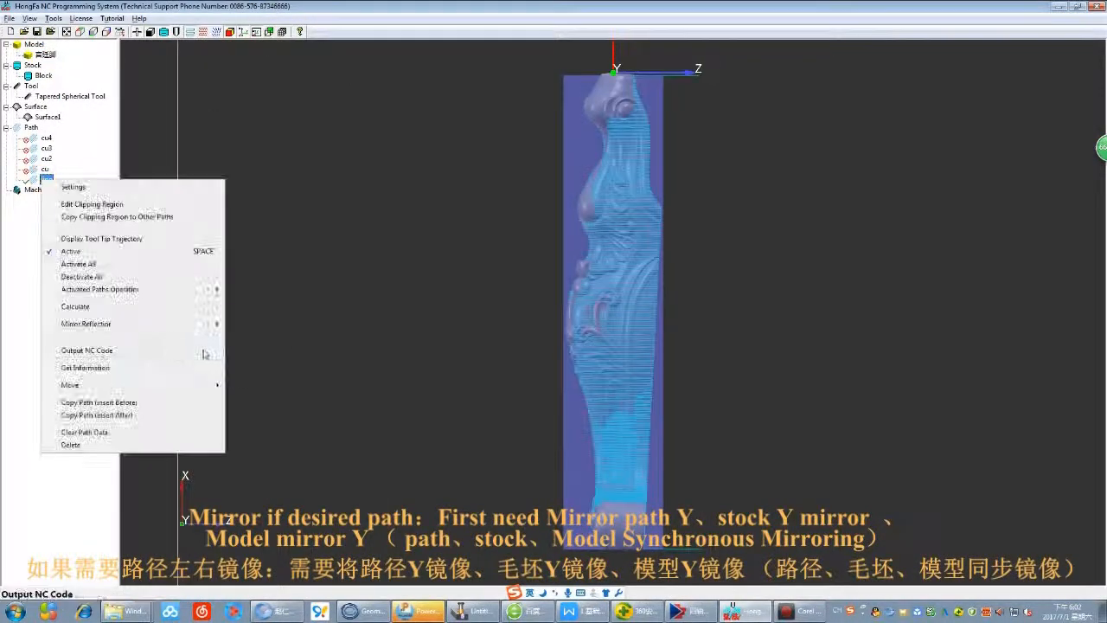
{"action": "left_click", "coordinate": [246, 337]}
{"action": "right_click", "coordinate": [45, 180]}
{"action": "left_click", "coordinate": [252, 337]}
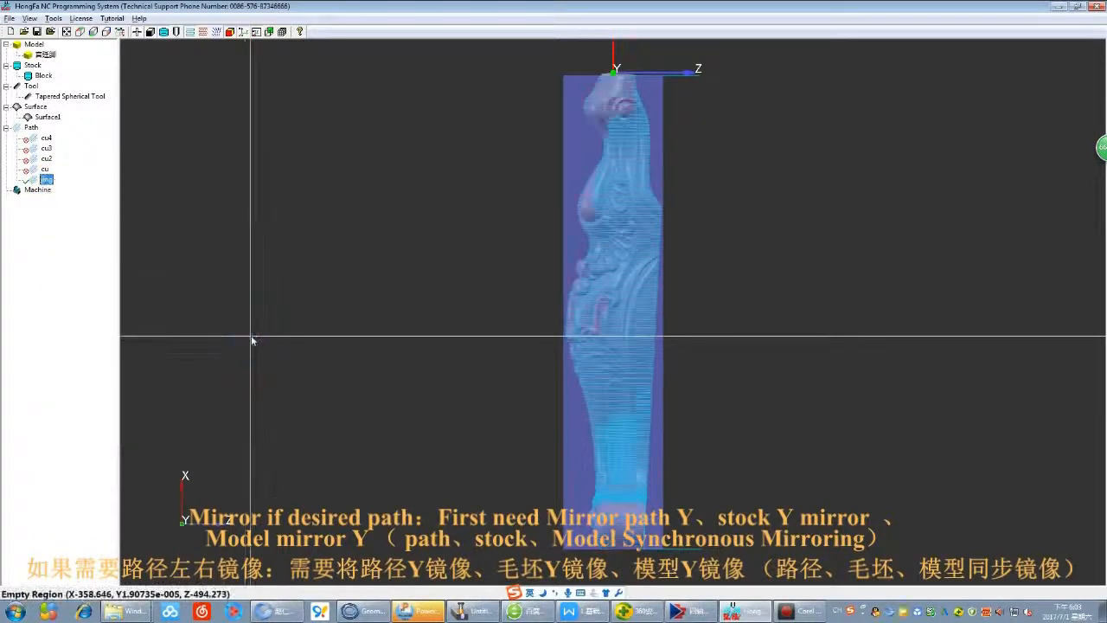
Mirror the stock Block with a Y-axis reflection in its properties.
{"action": "right_click", "coordinate": [44, 76]}
{"action": "left_click", "coordinate": [130, 130]}
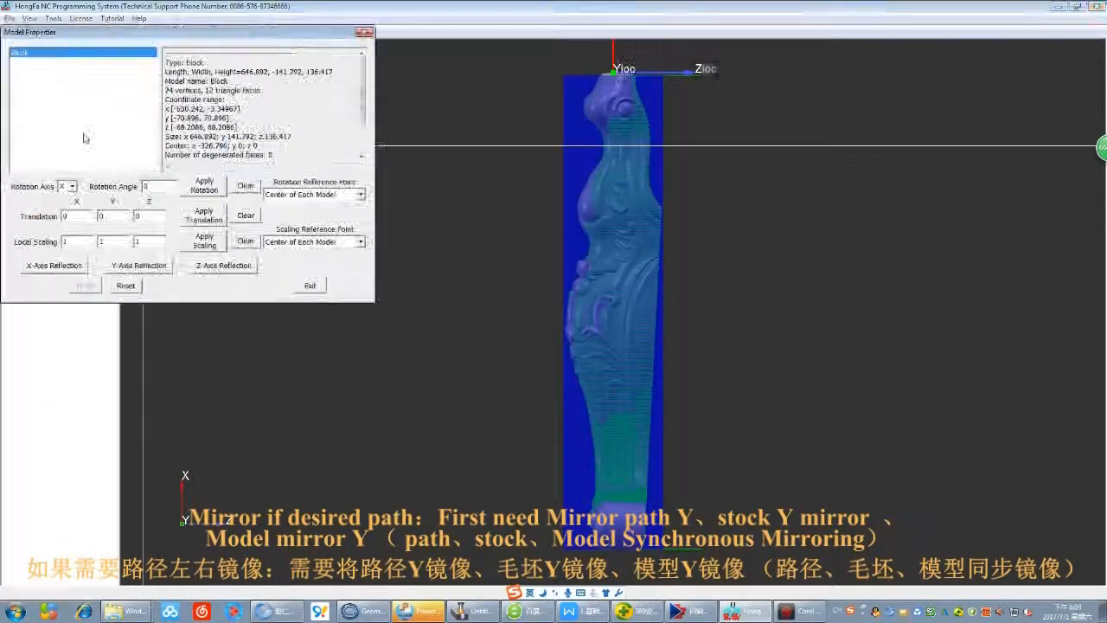
{"action": "left_click", "coordinate": [147, 270]}
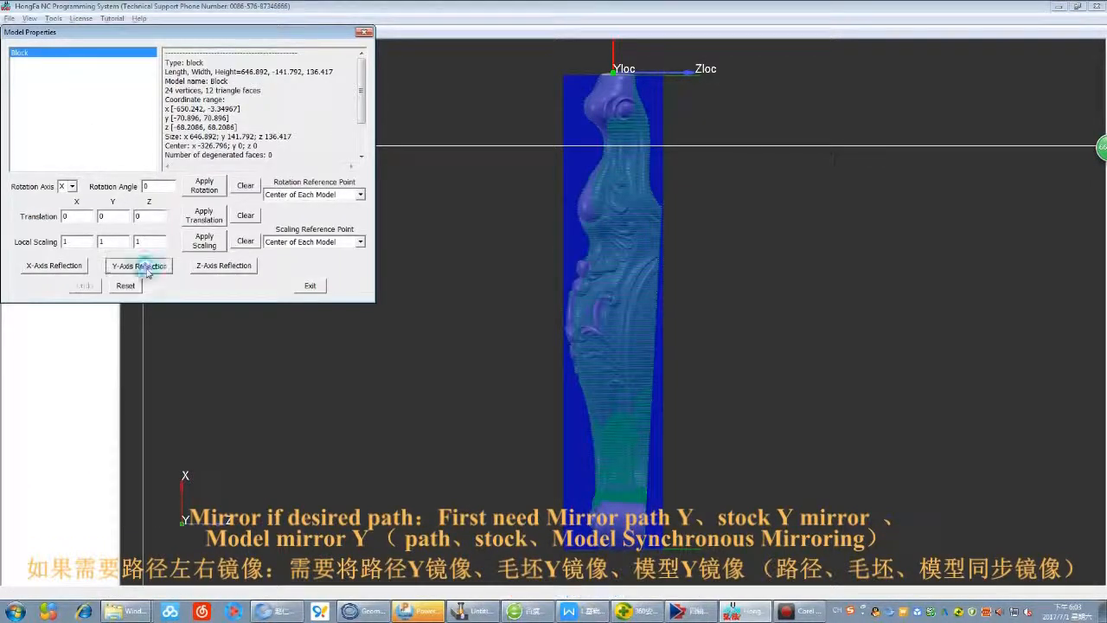
{"action": "left_click", "coordinate": [308, 286]}
Mirror the 宫廷脚 model with a Y-axis reflection and show it in the fitted top view.
{"action": "right_click", "coordinate": [48, 55]}
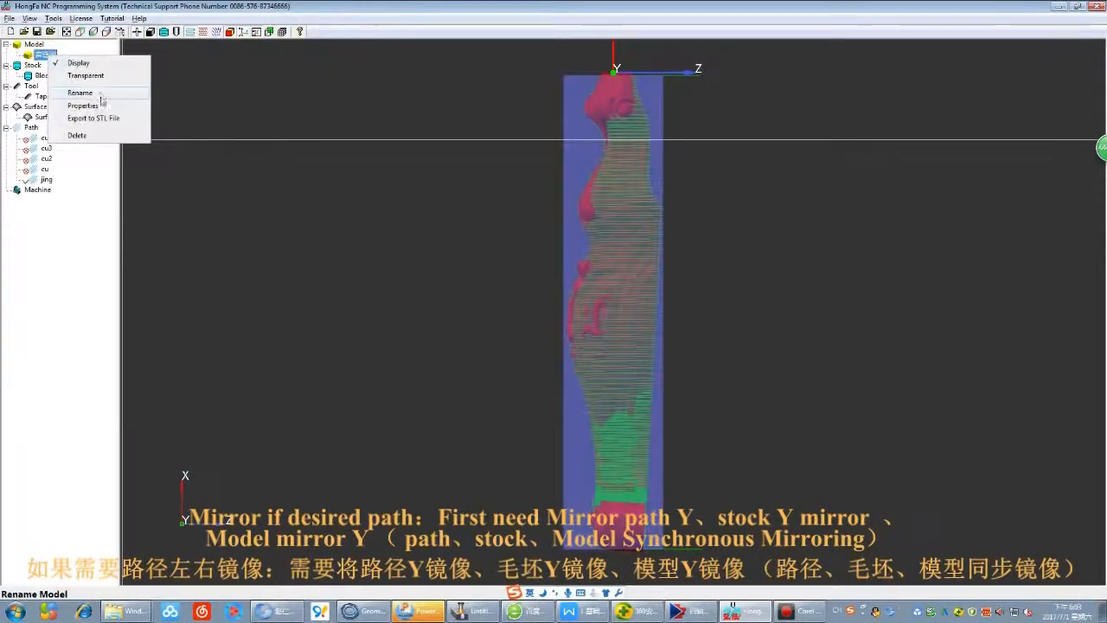
{"action": "left_click", "coordinate": [83, 105]}
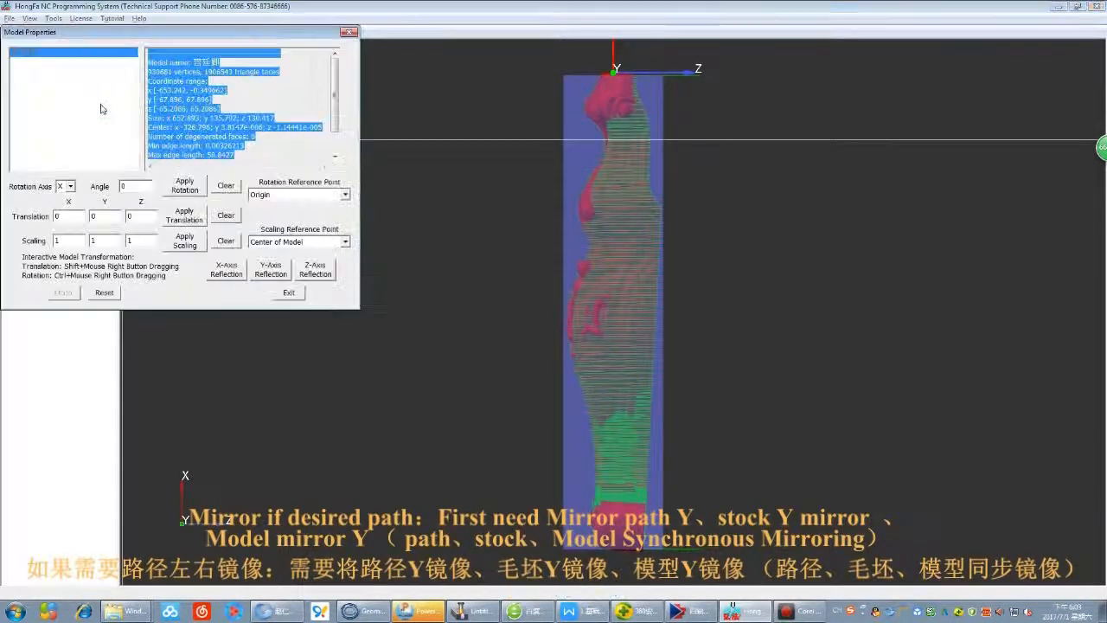
{"action": "left_click", "coordinate": [265, 274]}
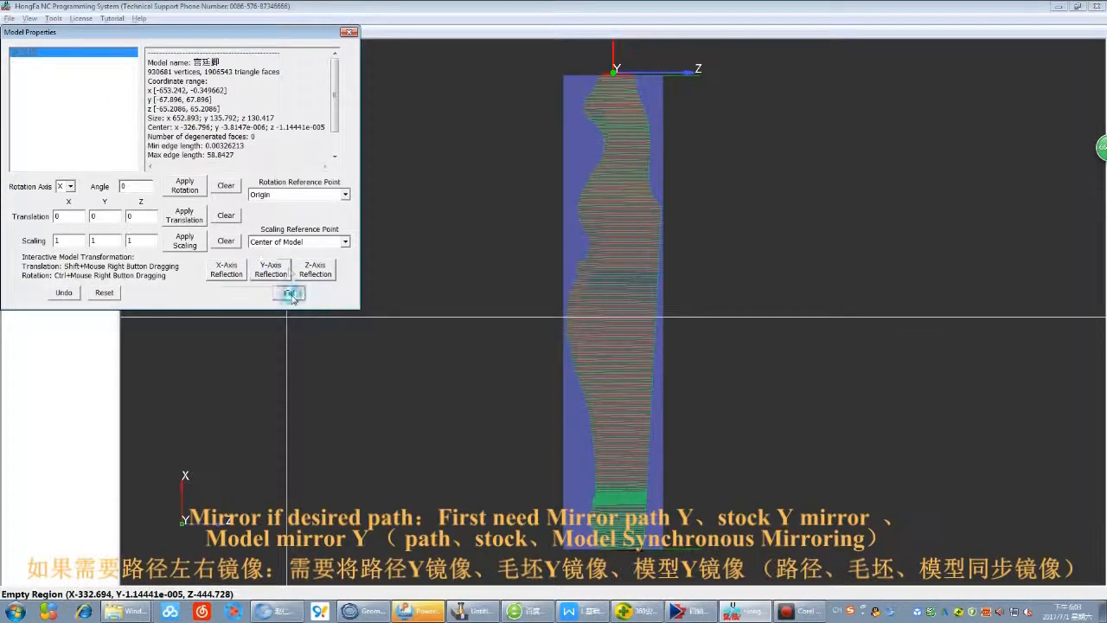
{"action": "left_click", "coordinate": [291, 294]}
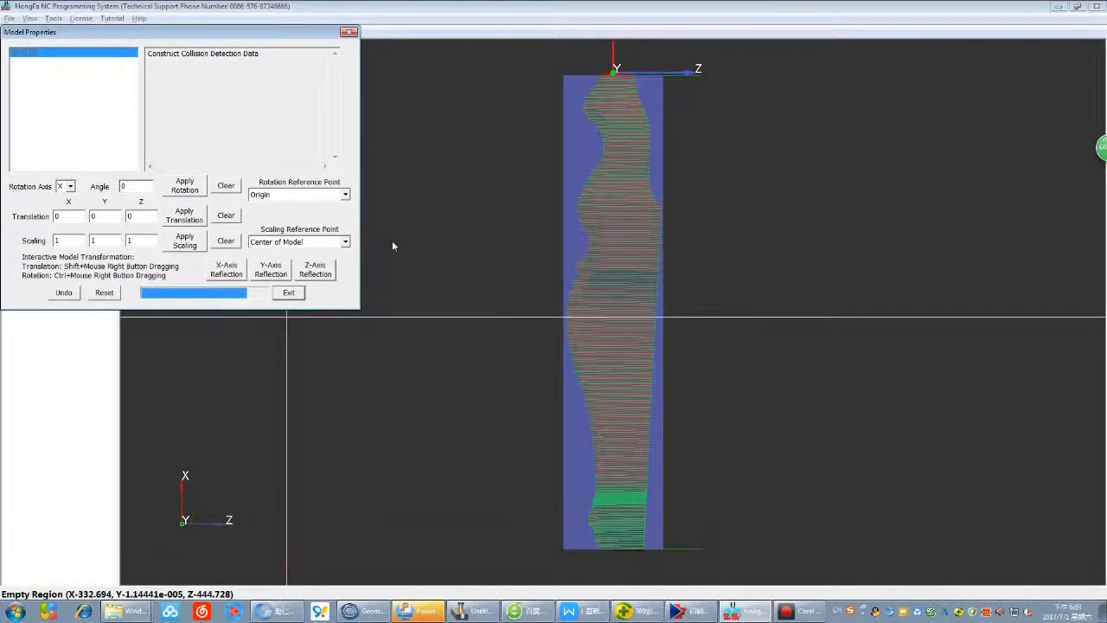
{"action": "left_click", "coordinate": [79, 32]}
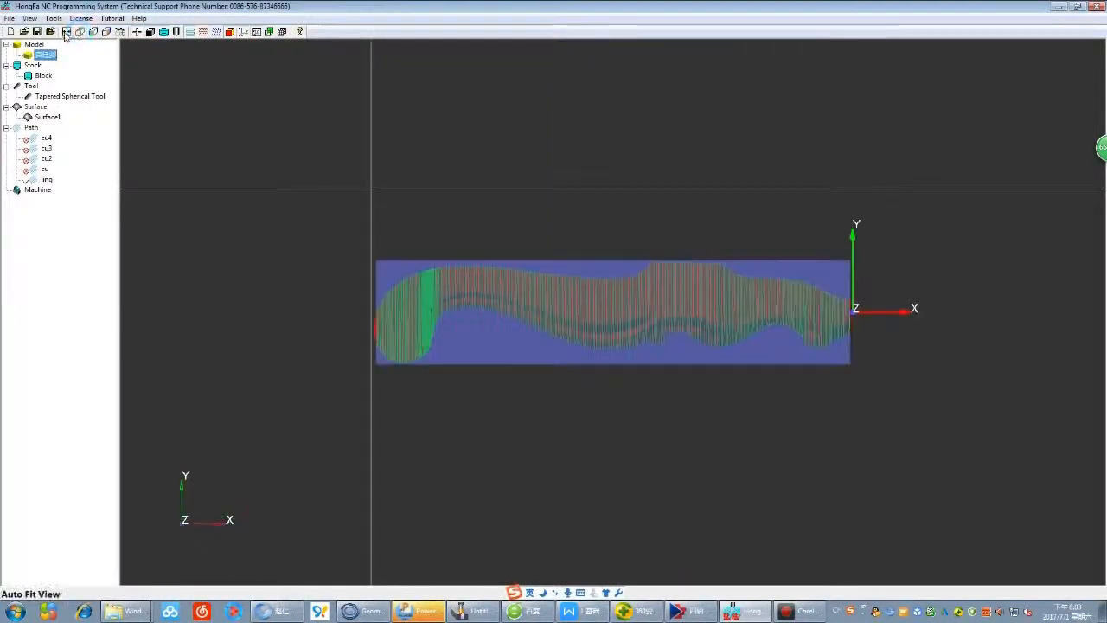
{"action": "left_click", "coordinate": [65, 32]}
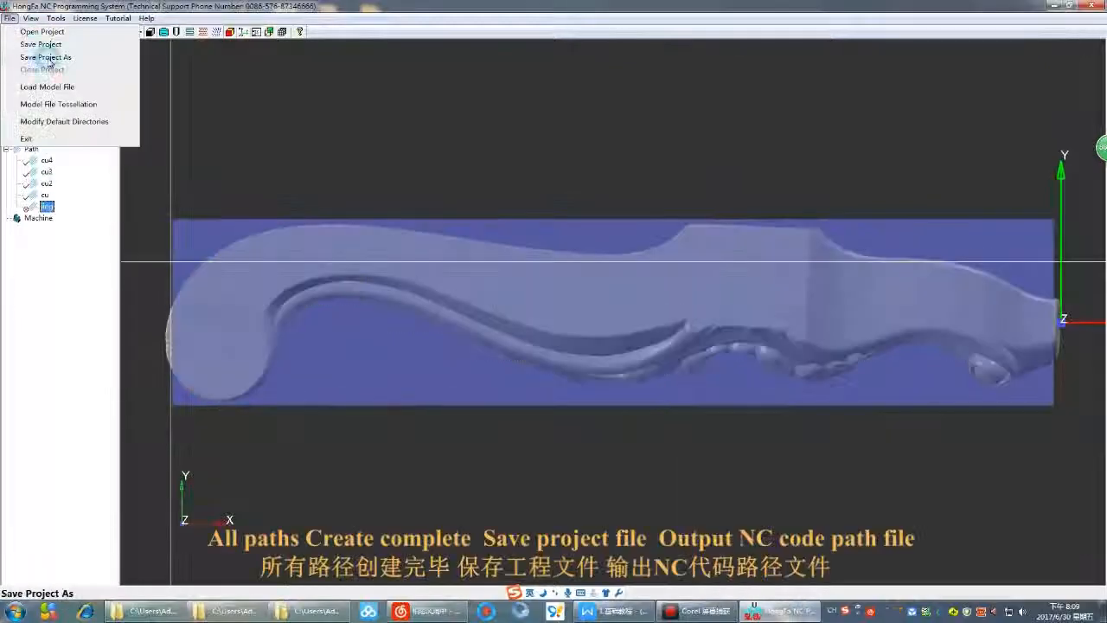
Start saving the project under a new name, create a new folder on the desktop and try to name it jiao.
{"action": "left_click", "coordinate": [54, 60]}
{"action": "right_click", "coordinate": [547, 422]}
{"action": "left_click", "coordinate": [676, 303]}
{"action": "type", "text": "jiao"}
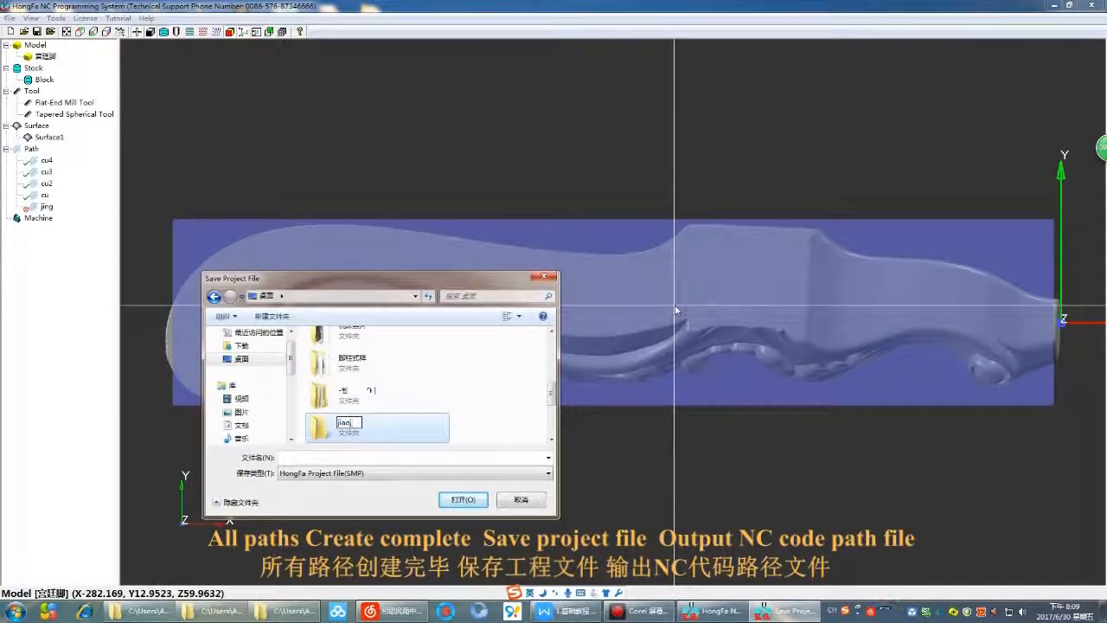
{"action": "key", "text": "Return"}
{"action": "left_click", "coordinate": [655, 414]}
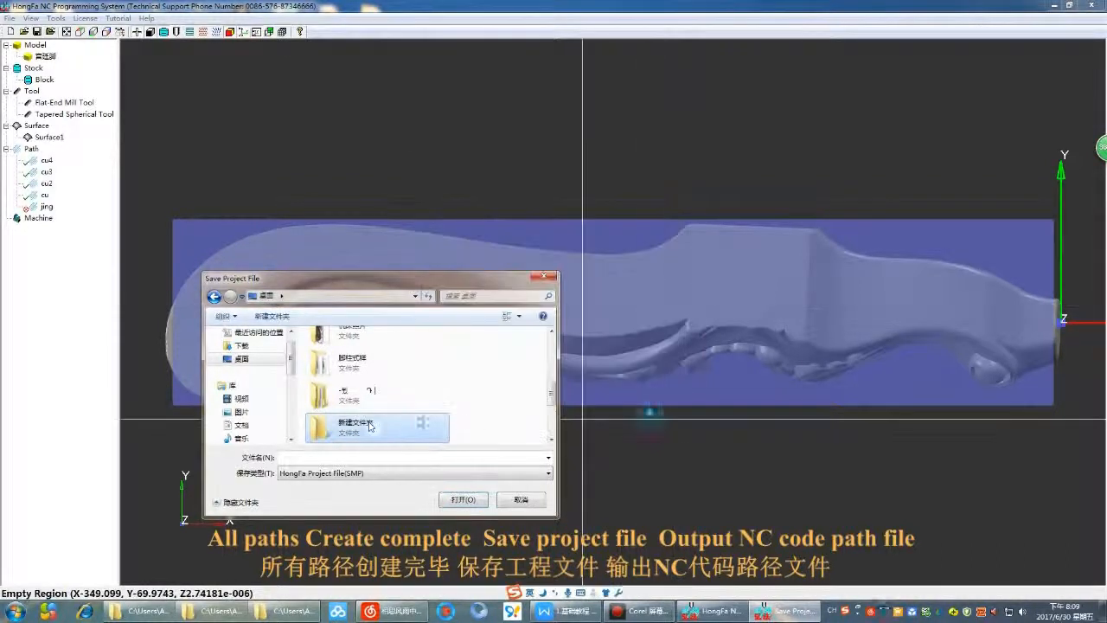
{"action": "left_click", "coordinate": [361, 426]}
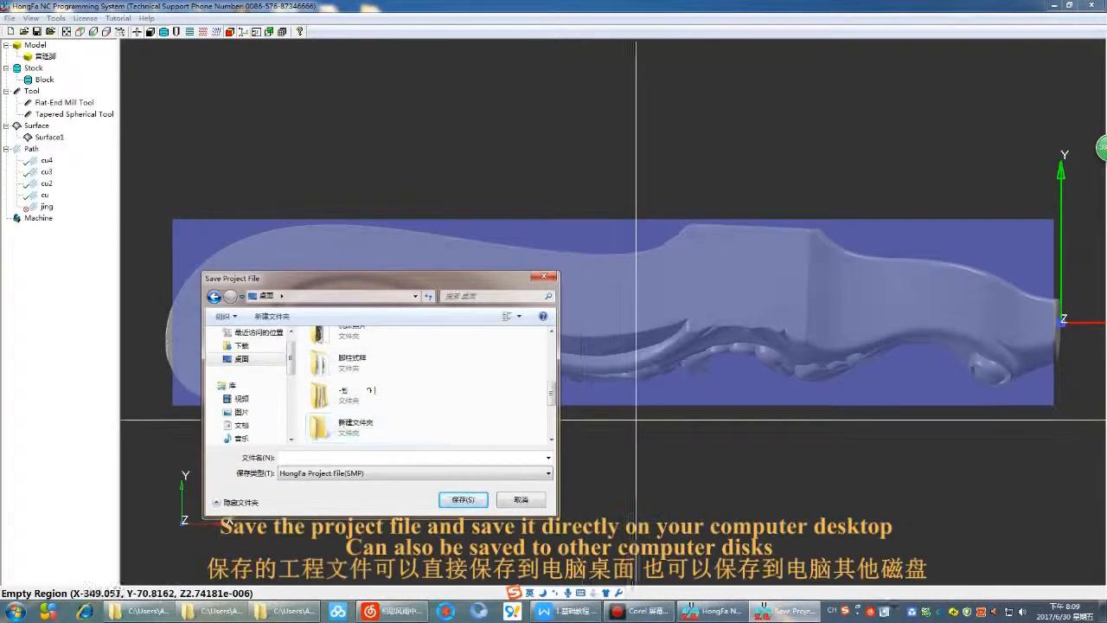
Rename the new desktop folder as jiaoyang and save the project in it as jiao.
{"action": "left_click", "coordinate": [359, 429]}
{"action": "key", "text": "BackSpace"}
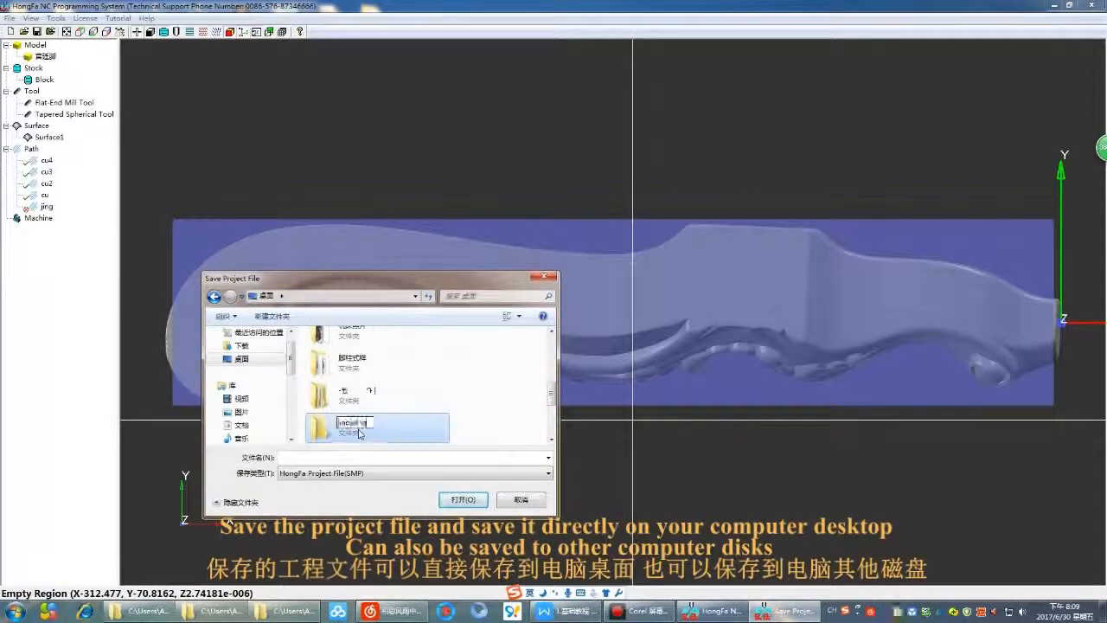
{"action": "left_click", "coordinate": [471, 429]}
{"action": "double_click", "coordinate": [408, 433]}
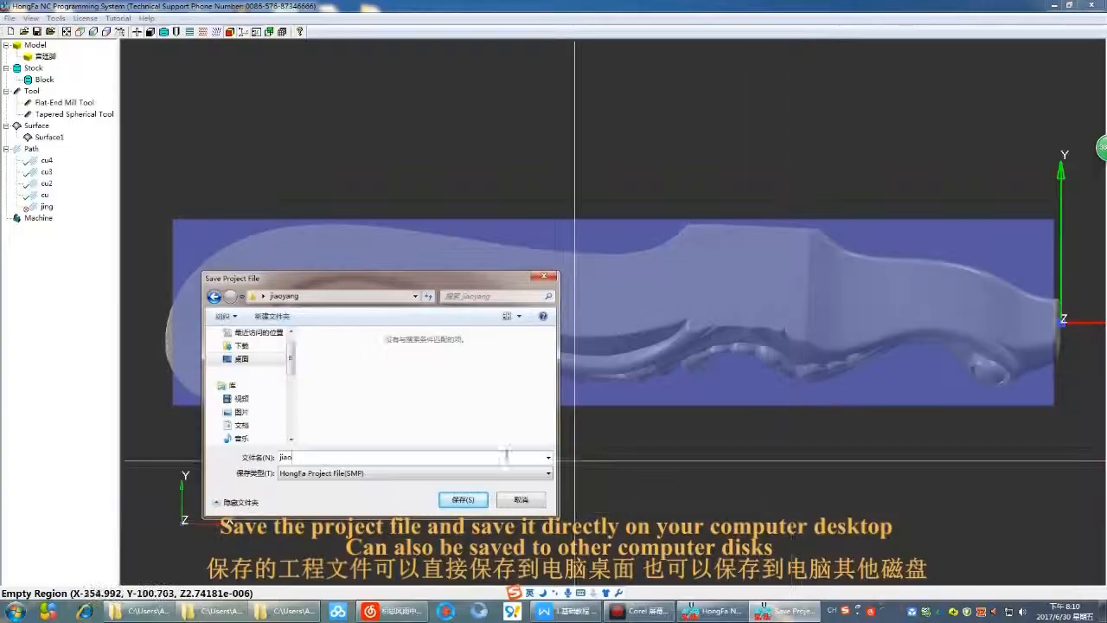
{"action": "left_click", "coordinate": [463, 499]}
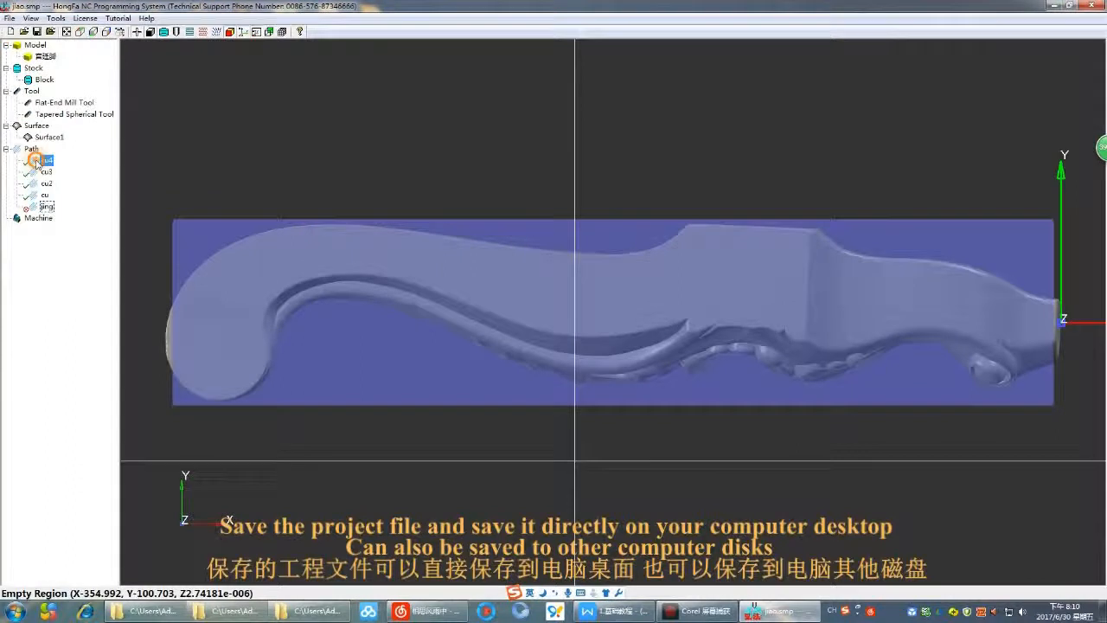
Output the NC code of the activated roughing paths, accepting the machine code output settings with X rotation axis and symbol A.
{"action": "right_click", "coordinate": [41, 162]}
{"action": "mouse_move", "coordinate": [218, 271]}
{"action": "left_click", "coordinate": [297, 289]}
{"action": "left_click", "coordinate": [302, 312]}
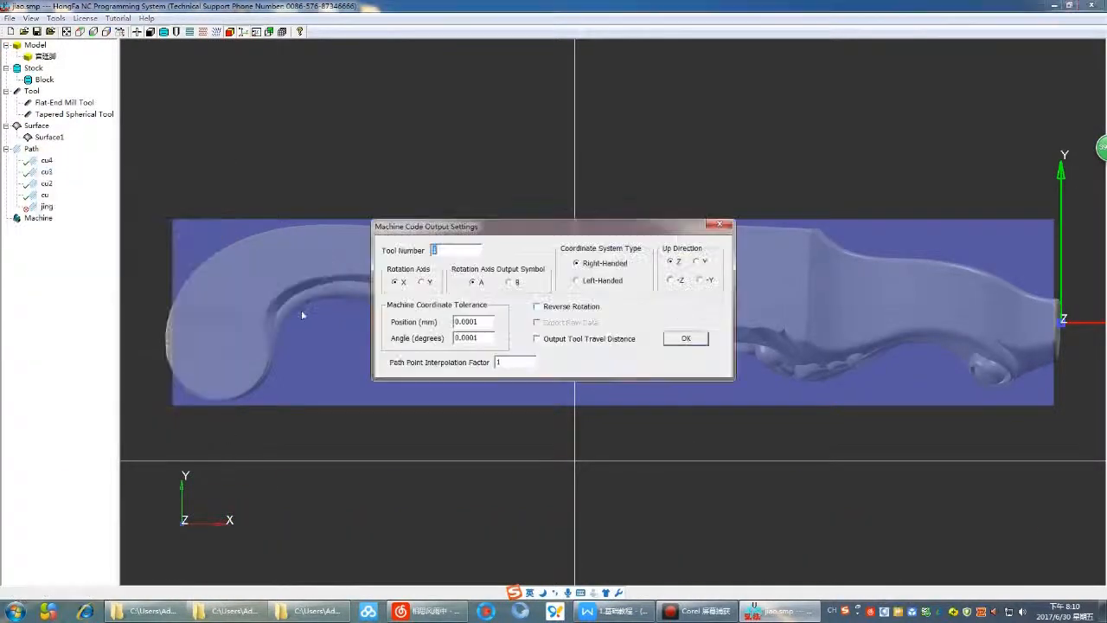
{"action": "left_click", "coordinate": [687, 337]}
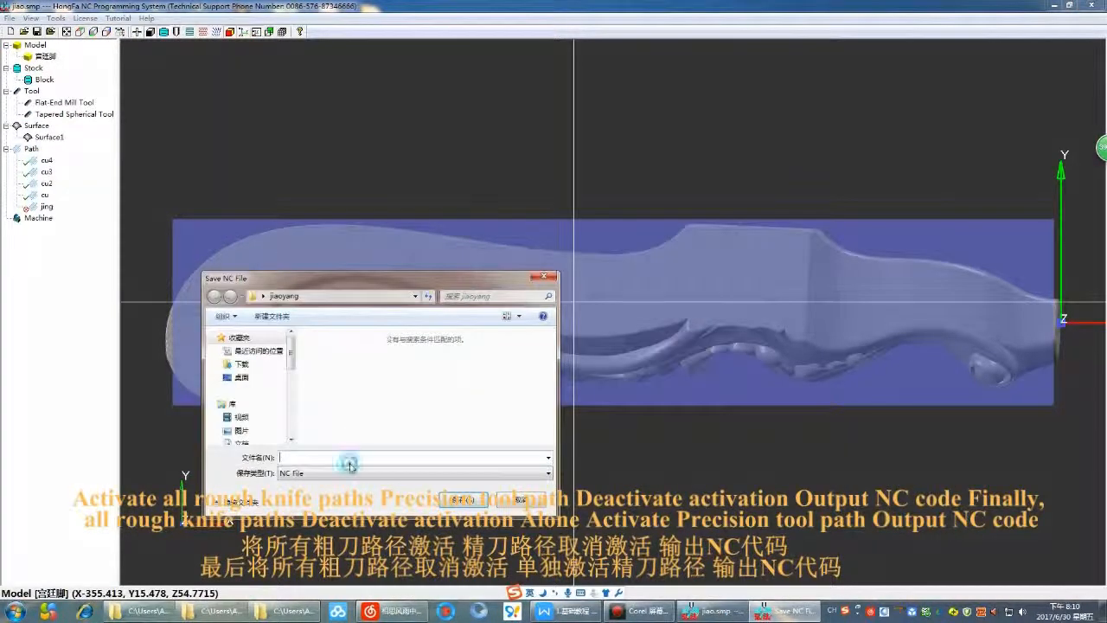
Save the roughing NC file as jiaocu in the jiaoyang folder on the desktop.
{"action": "type", "text": "jiaocu"}
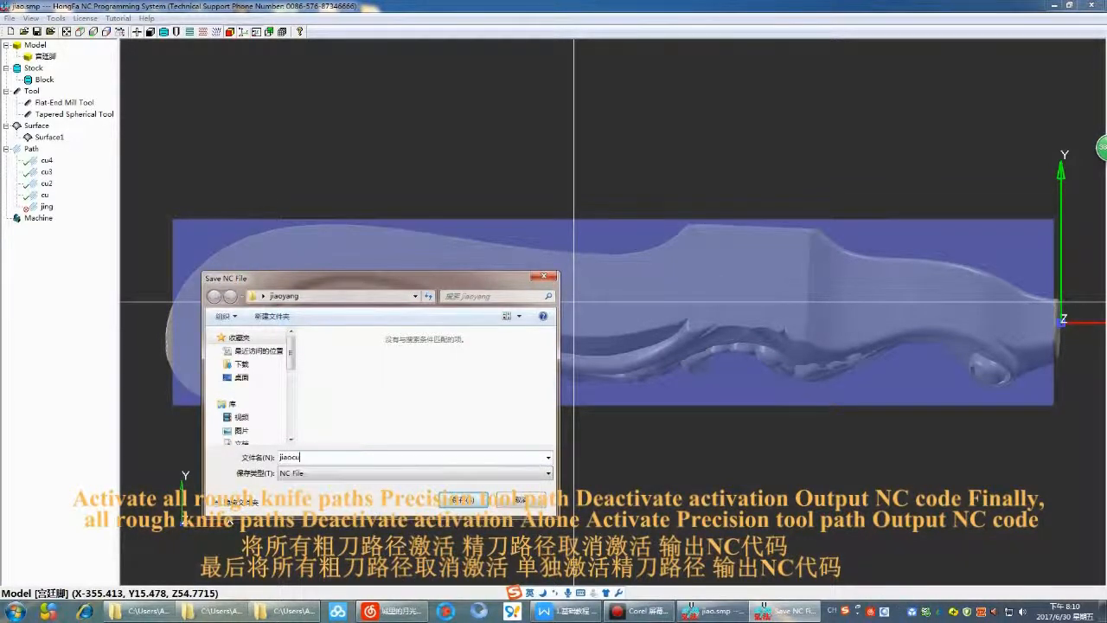
{"action": "left_click", "coordinate": [240, 378]}
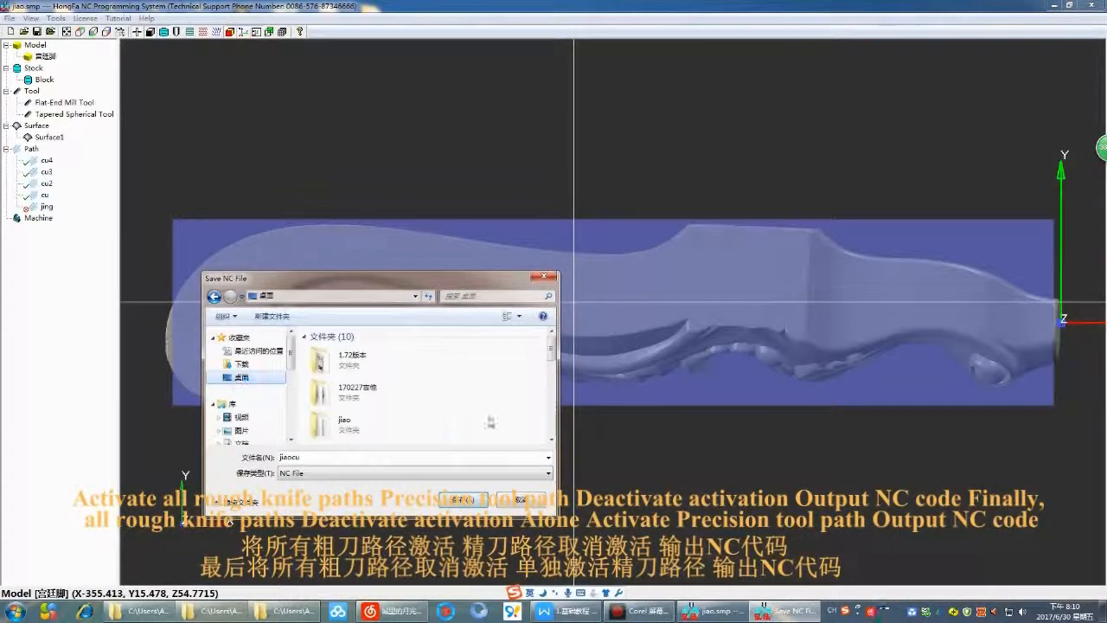
{"action": "scroll", "coordinate": [398, 405], "scroll_direction": "down", "scroll_amount": 2}
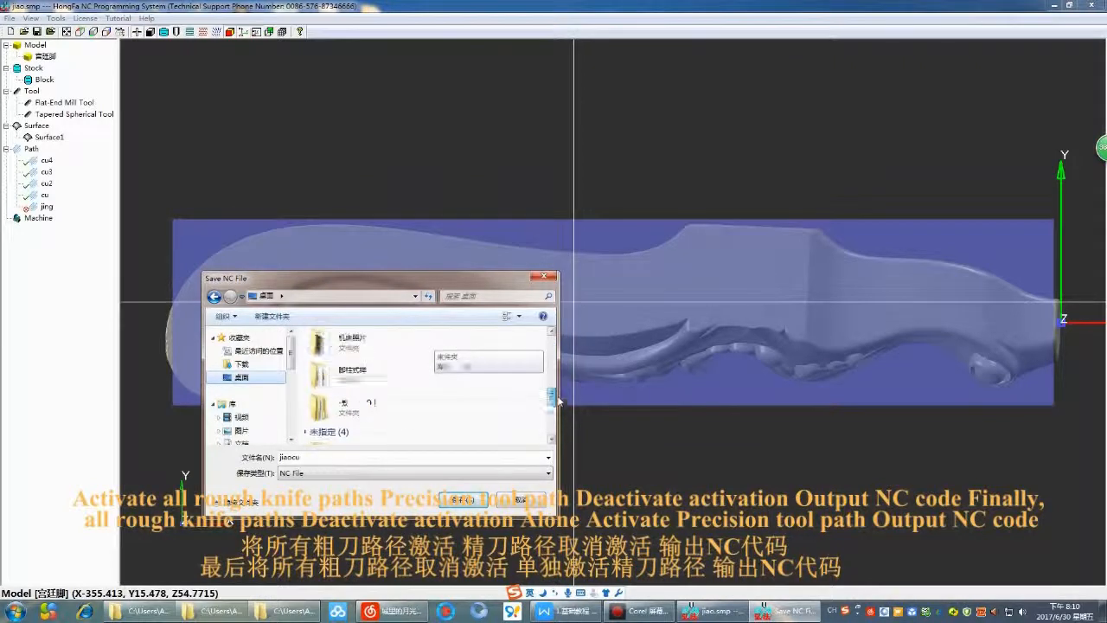
{"action": "right_click", "coordinate": [397, 405]}
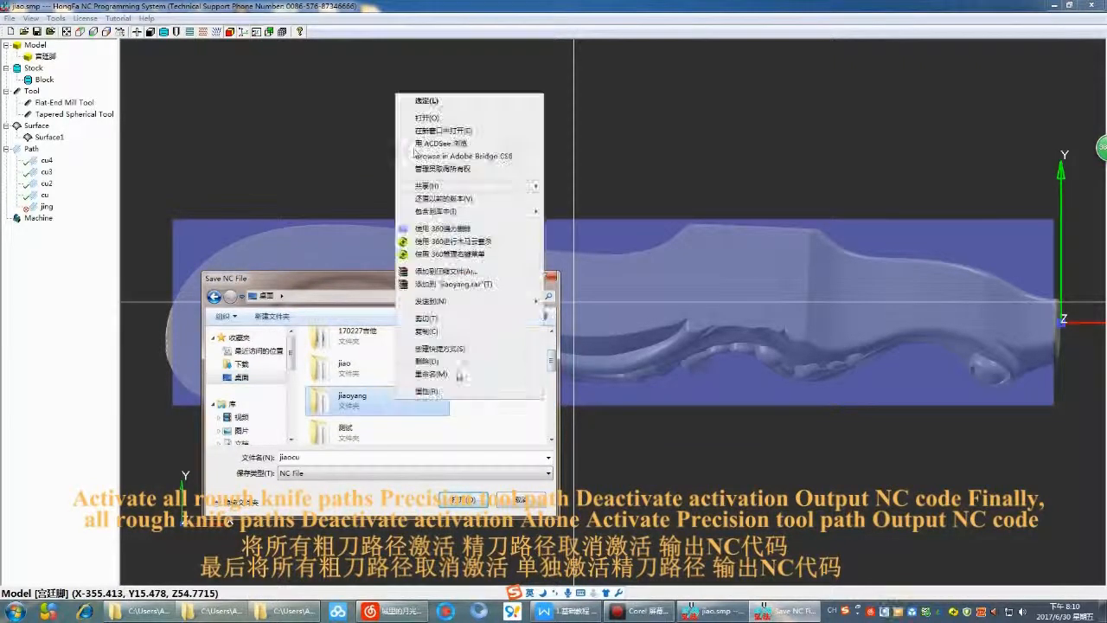
{"action": "left_click", "coordinate": [429, 102]}
{"action": "left_click", "coordinate": [463, 501]}
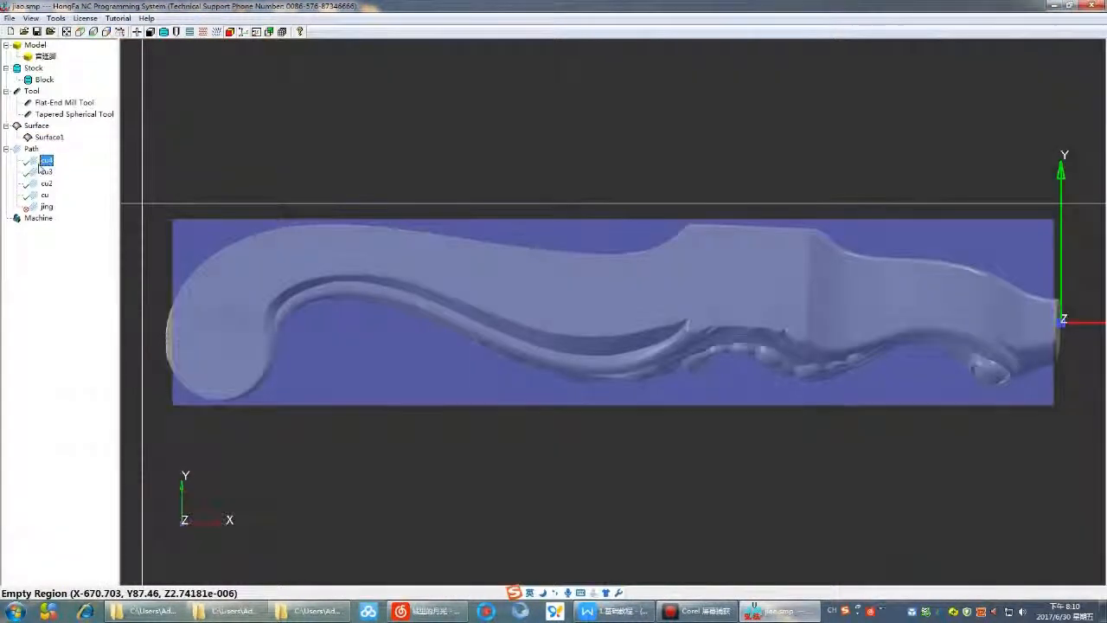
Deactivate all the roughing paths and leave only the jing finishing path active.
{"action": "right_click", "coordinate": [39, 163]}
{"action": "left_click", "coordinate": [73, 249]}
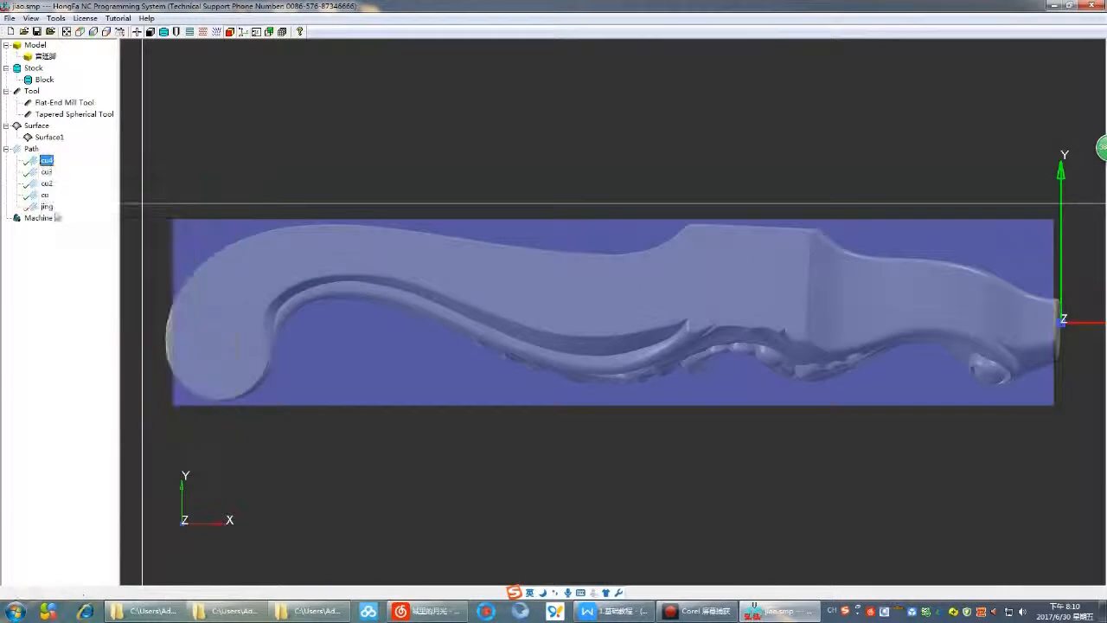
{"action": "right_click", "coordinate": [43, 206]}
{"action": "left_click", "coordinate": [74, 297]}
{"action": "right_click", "coordinate": [43, 213]}
{"action": "left_click", "coordinate": [76, 290]}
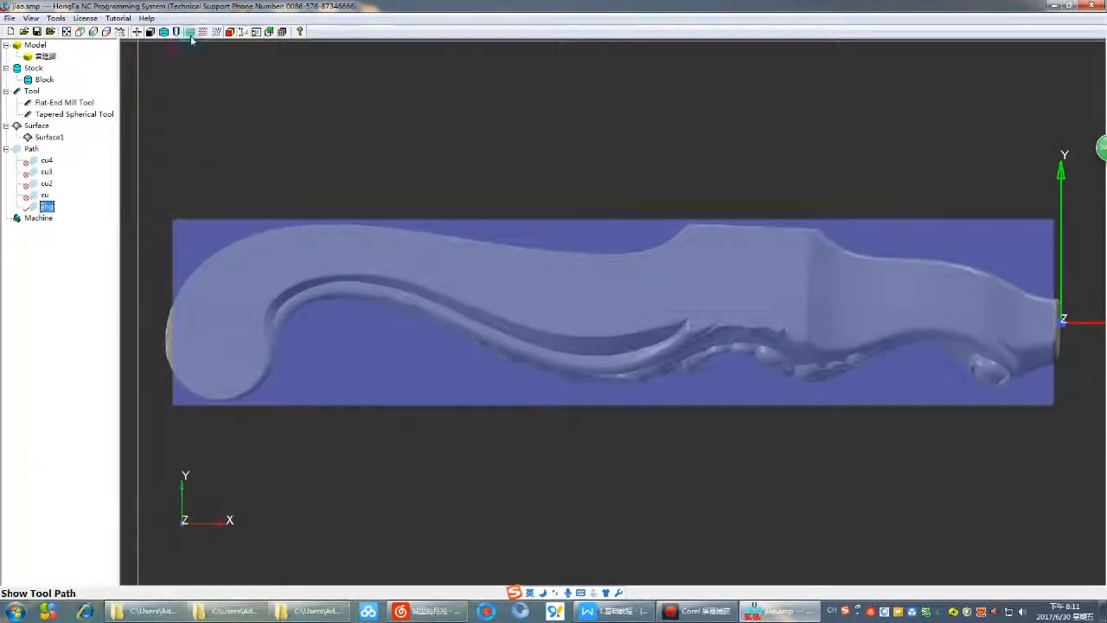
Show the jing tool path on the leg and output its NC code with the offered machine code settings.
{"action": "left_click", "coordinate": [191, 35]}
{"action": "right_click", "coordinate": [45, 207]}
{"action": "mouse_move", "coordinate": [141, 353]}
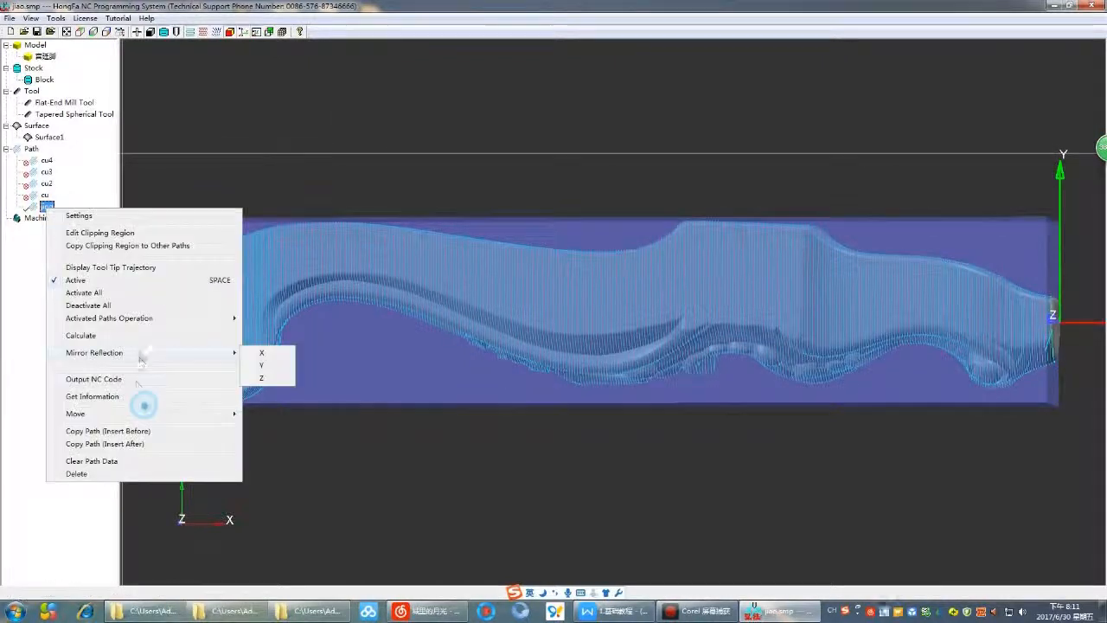
{"action": "left_click", "coordinate": [137, 379]}
{"action": "left_click", "coordinate": [686, 339]}
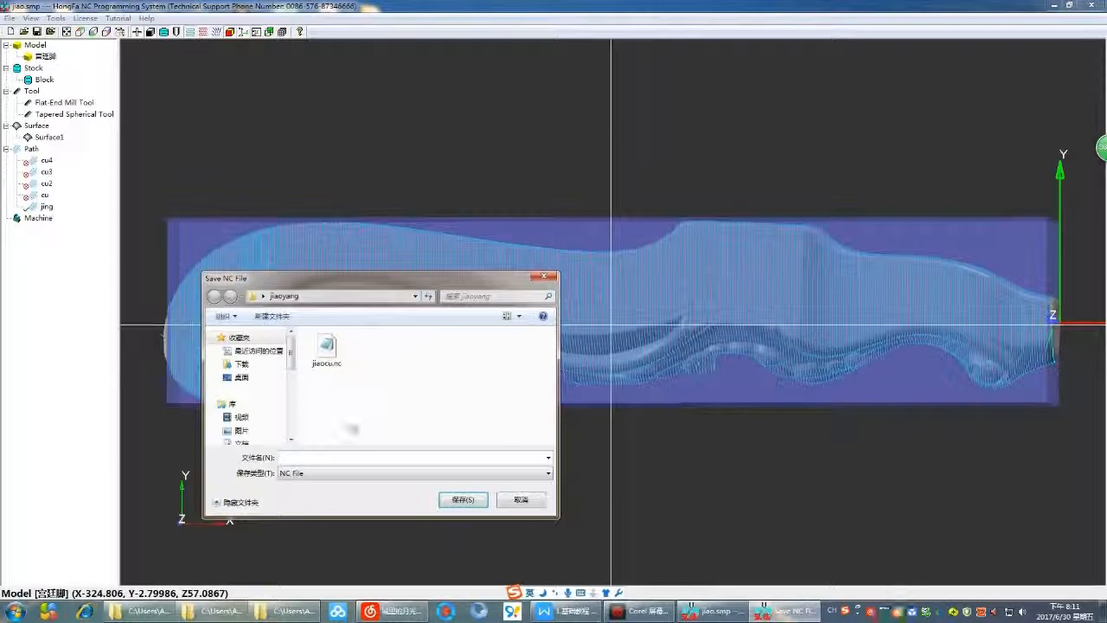
Save the finishing NC file as jiaojing in the jiaoyang folder on the desktop.
{"action": "left_click", "coordinate": [227, 384]}
{"action": "scroll", "coordinate": [543, 404], "scroll_direction": "down", "scroll_amount": 5}
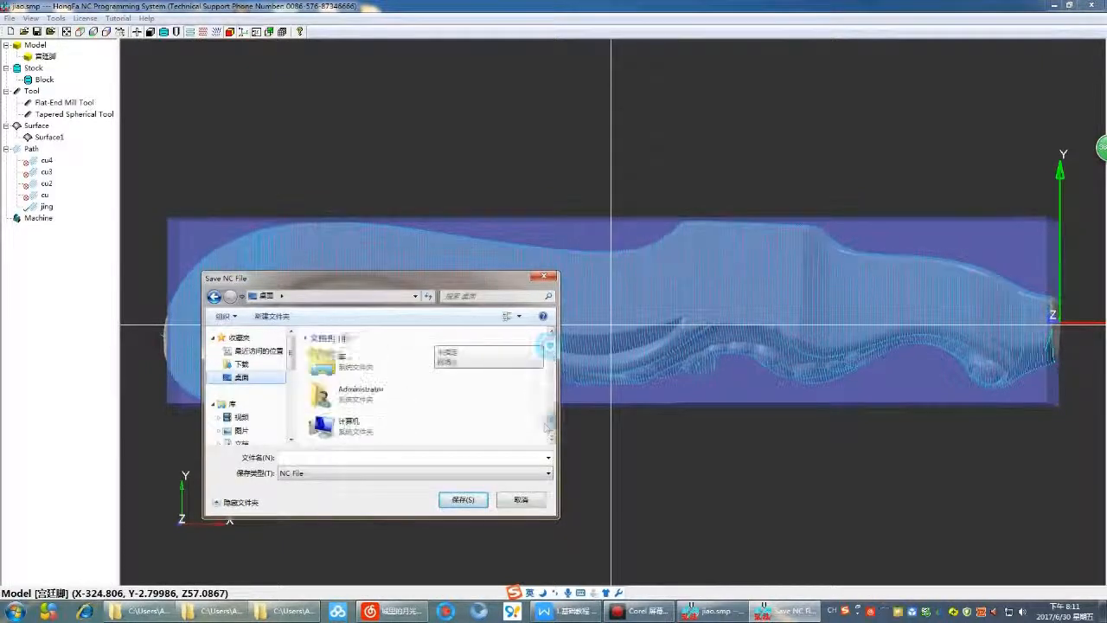
{"action": "scroll", "coordinate": [543, 404], "scroll_direction": "up", "scroll_amount": 5}
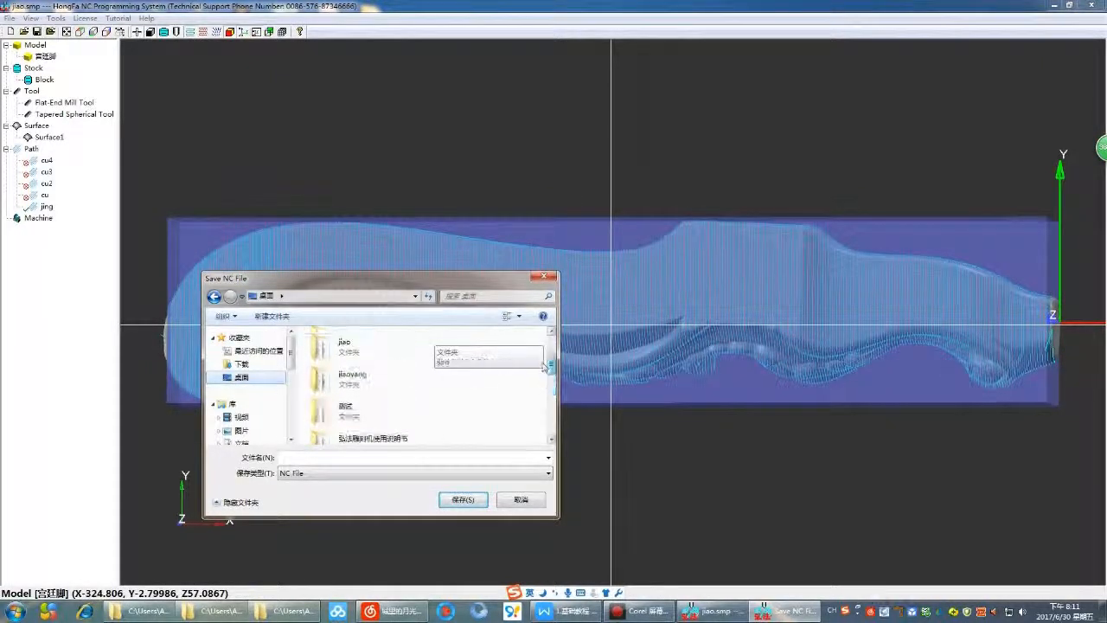
{"action": "double_click", "coordinate": [344, 406]}
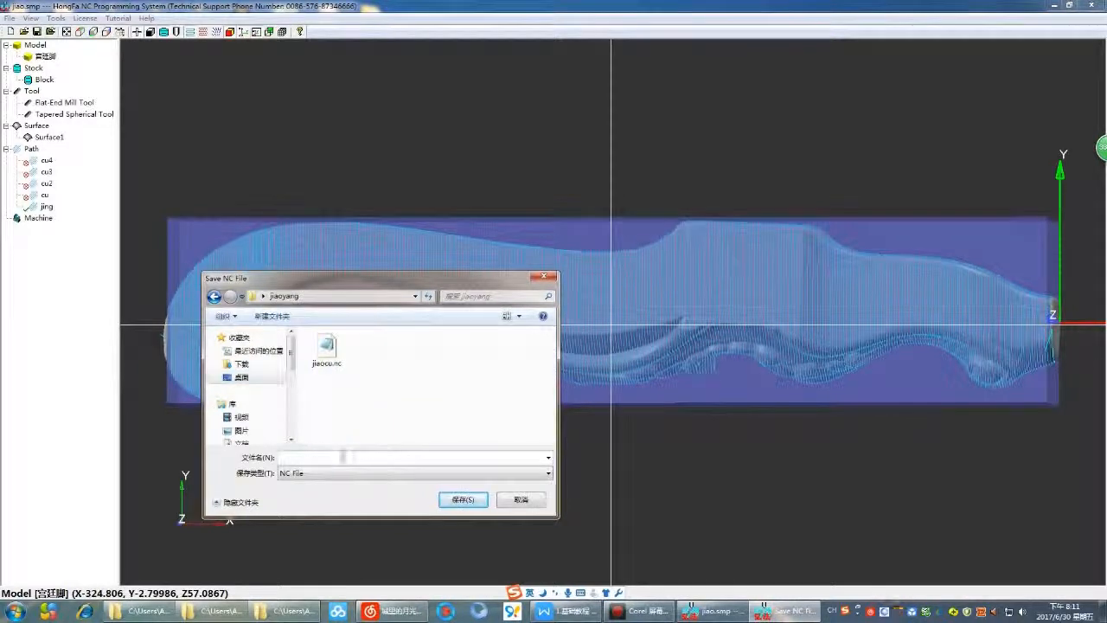
{"action": "type", "text": "jiaojing"}
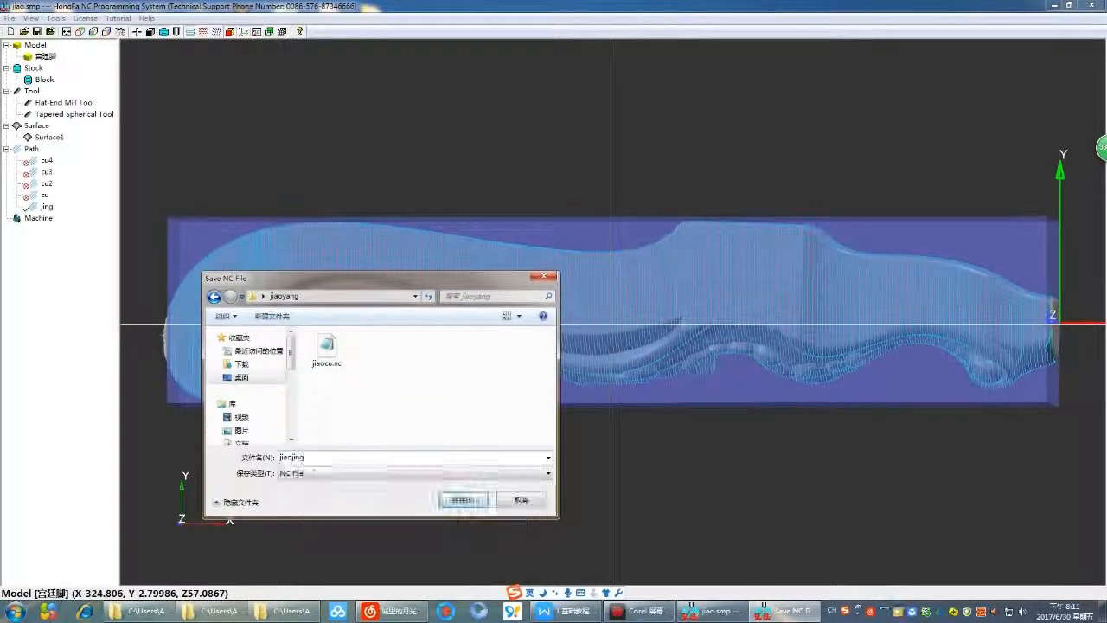
{"action": "left_click", "coordinate": [463, 499]}
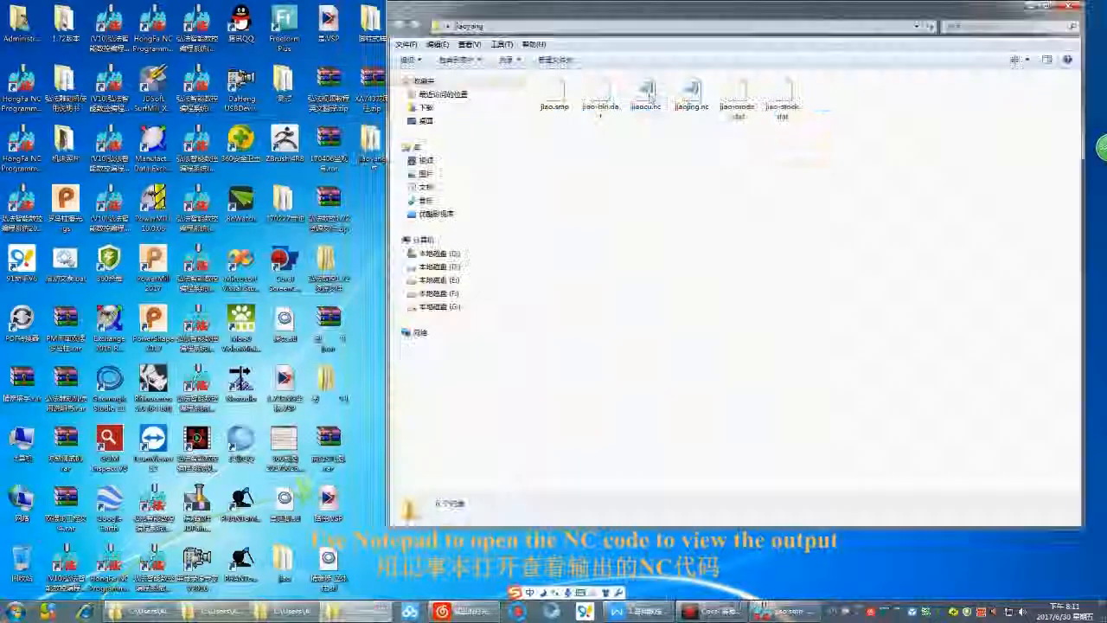
Open jiaojing.nc from the jiaoyang folder in Notepad and examine its X, Y, Z and A coordinate lines.
{"action": "right_click", "coordinate": [647, 95]}
{"action": "right_click", "coordinate": [688, 90]}
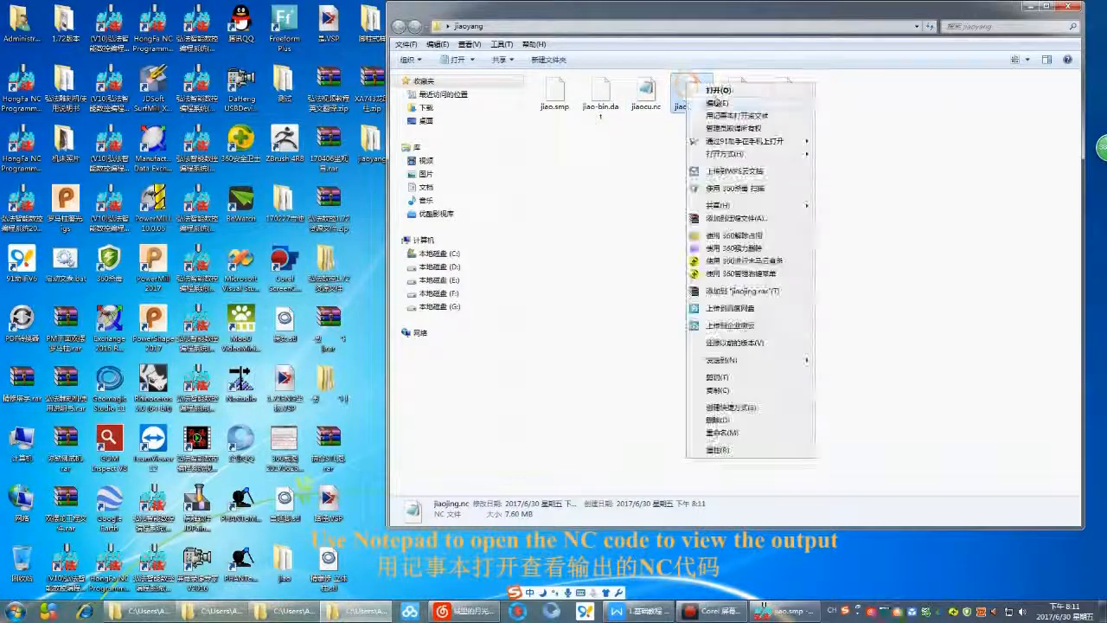
{"action": "left_click", "coordinate": [692, 92]}
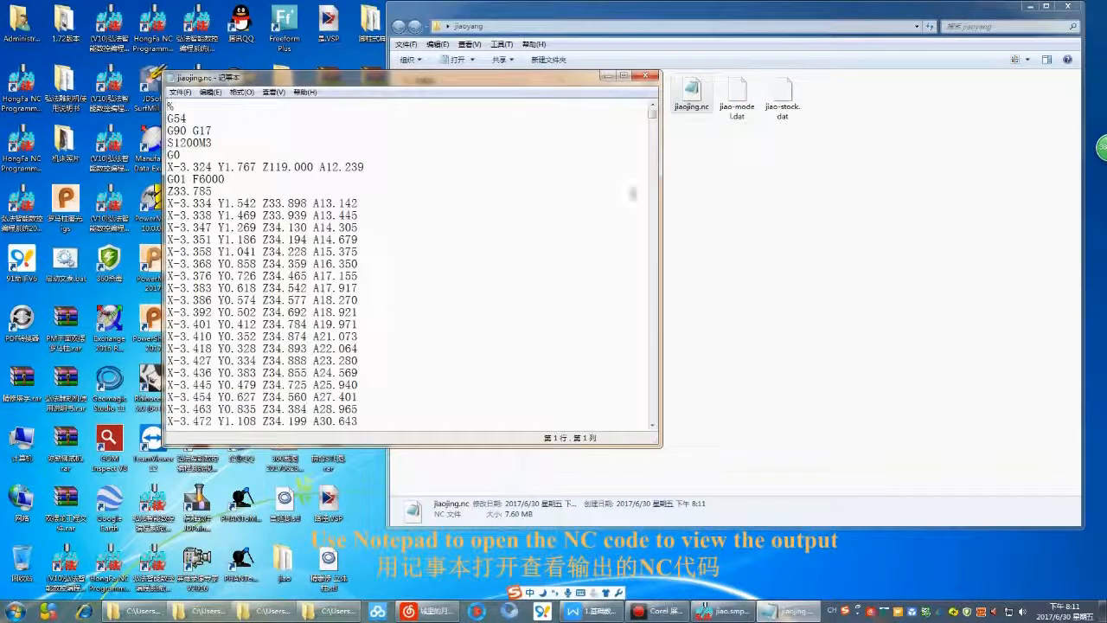
{"action": "left_click_drag", "start_coordinate": [650, 117], "coordinate": [652, 173]}
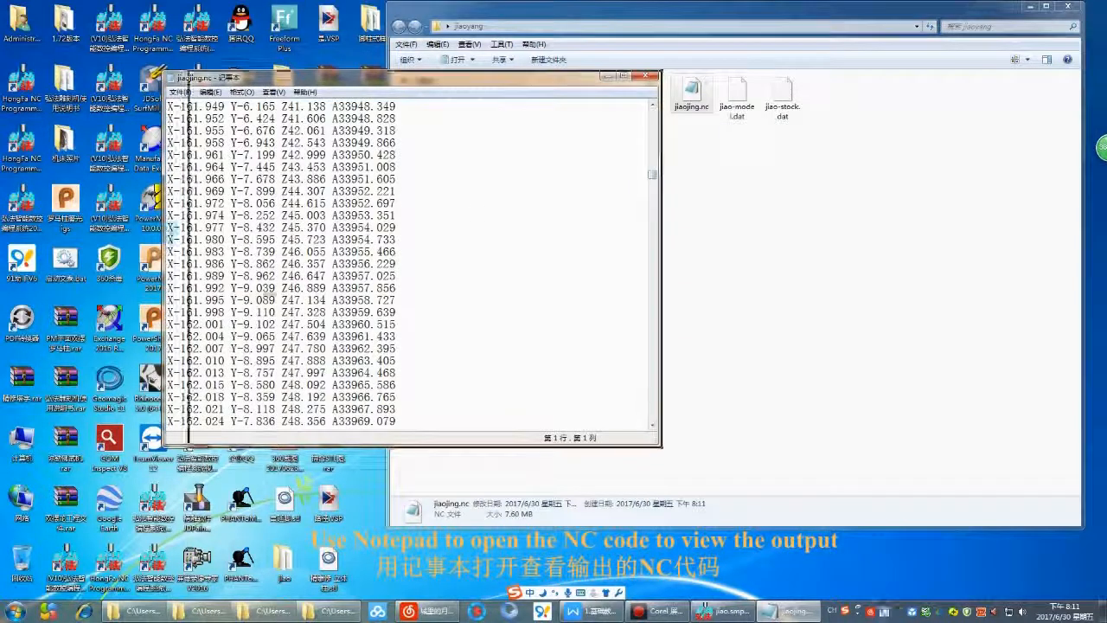
{"action": "left_click_drag", "start_coordinate": [349, 338], "coordinate": [127, 299]}
{"action": "left_click_drag", "start_coordinate": [99, 226], "coordinate": [374, 430]}
{"action": "left_click_drag", "start_coordinate": [140, 336], "coordinate": [180, 348]}
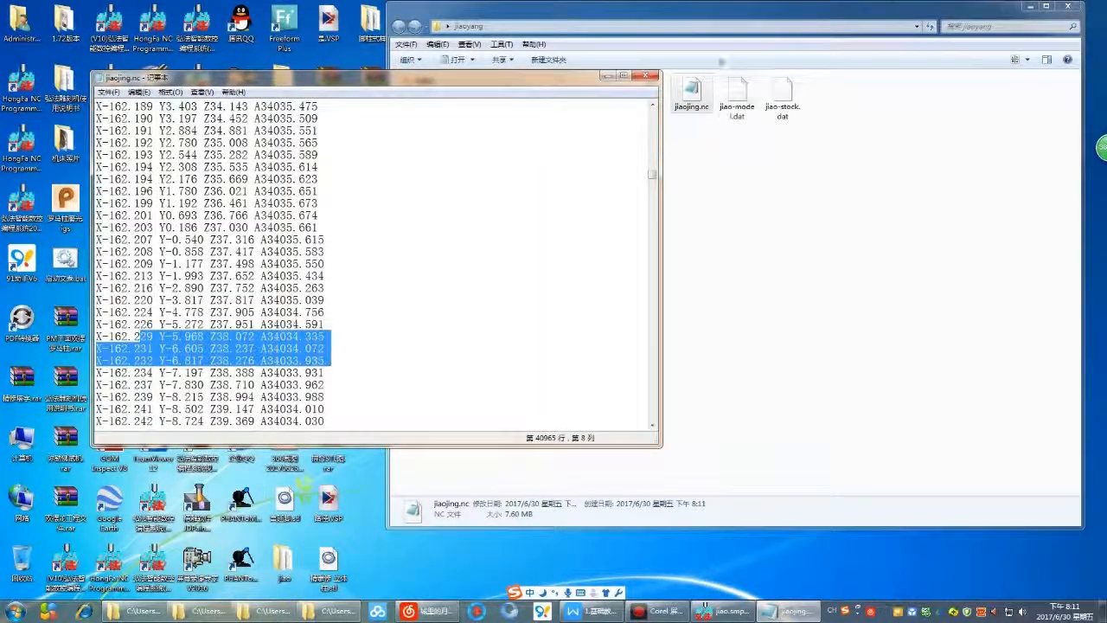